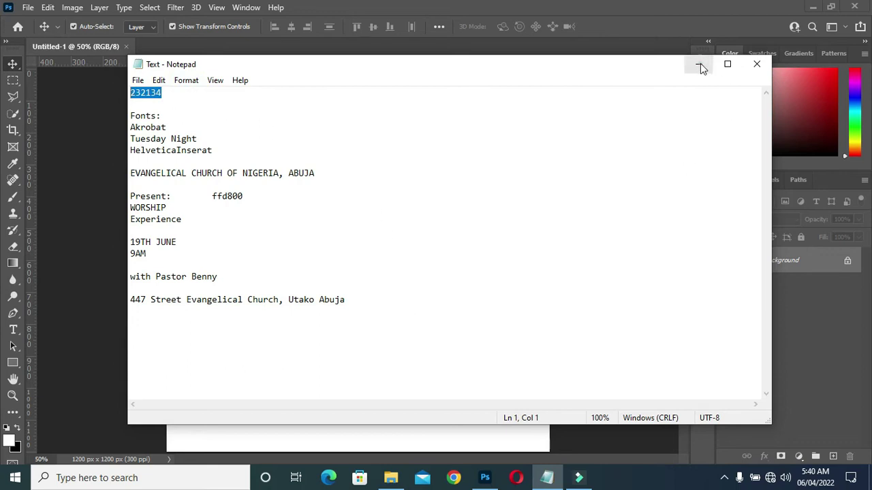
Step: Switch to Photoshop and add a solid color fill layer over the background with hex color 232134
click(698, 64)
click(800, 456)
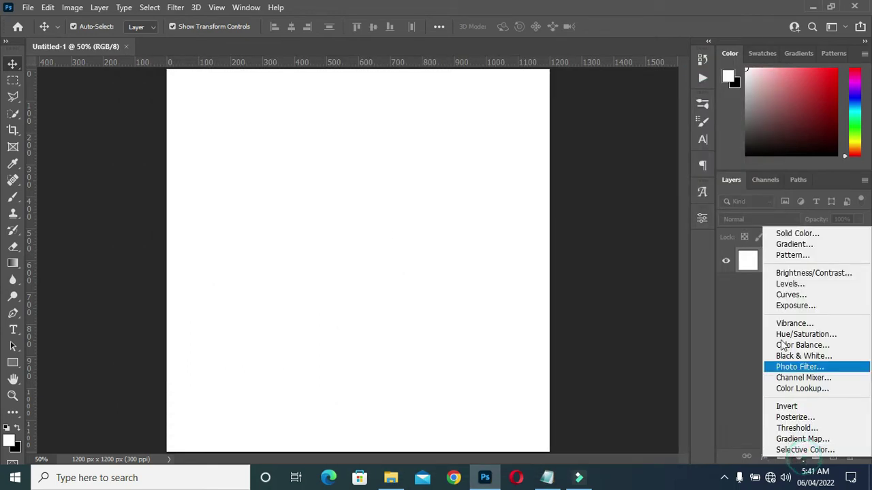
click(799, 233)
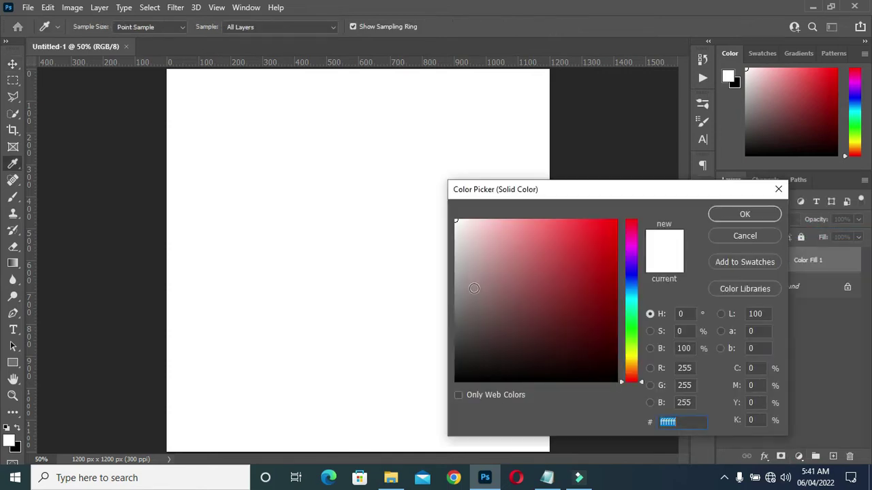
text(232132)
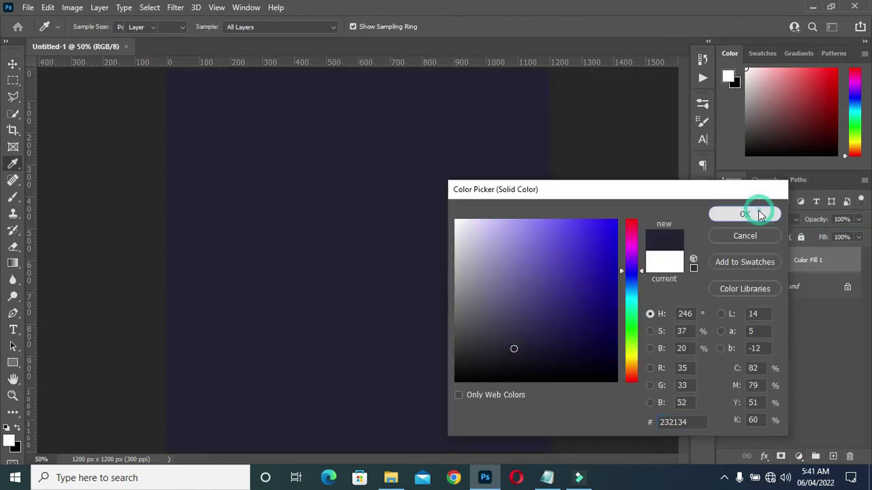
click(744, 214)
Step: Switch to the Notepad text file and copy the line "EVANGELICAL CHURCH OF NIGERIA, ABUJA"
click(547, 477)
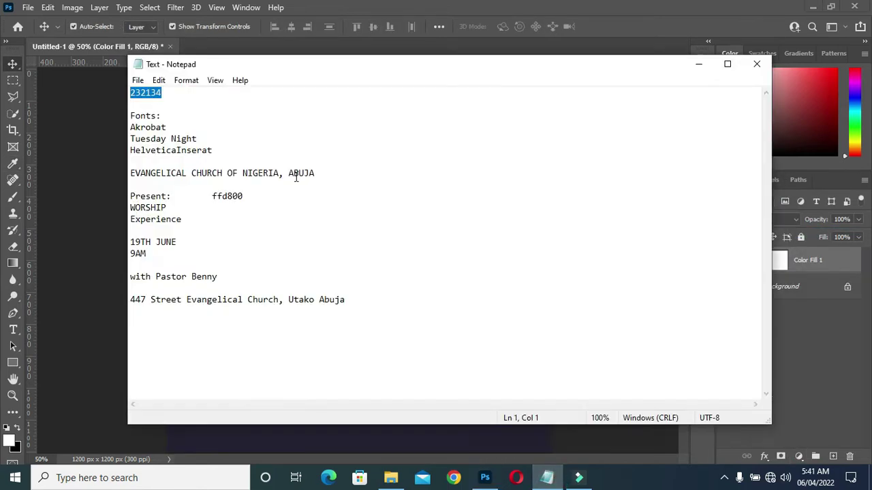
drag(135, 127, 212, 150)
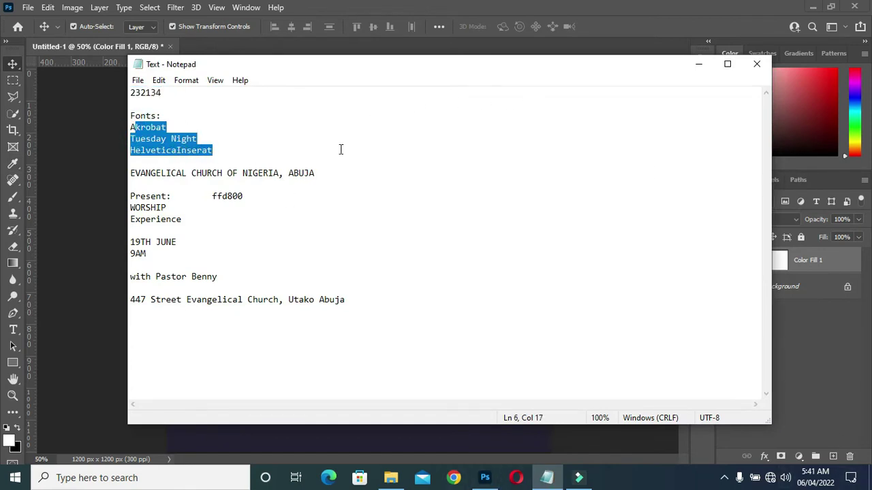
drag(330, 174, 132, 179)
key(ctrl+c)
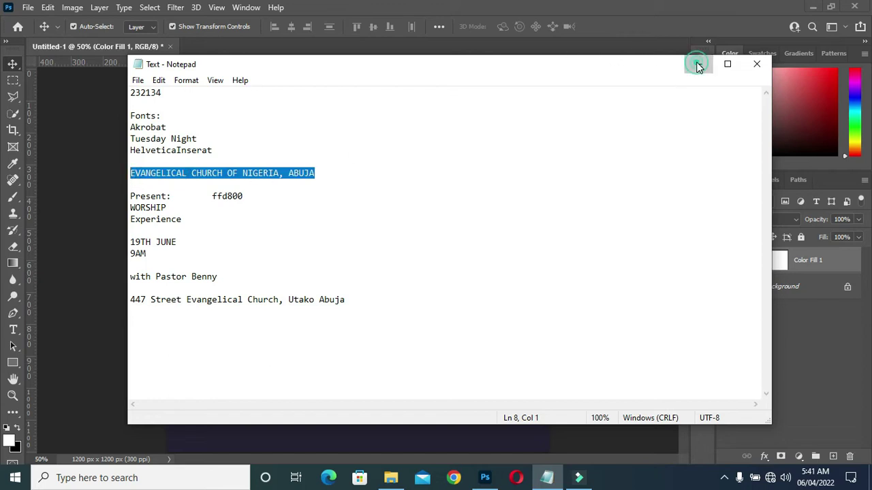
click(699, 64)
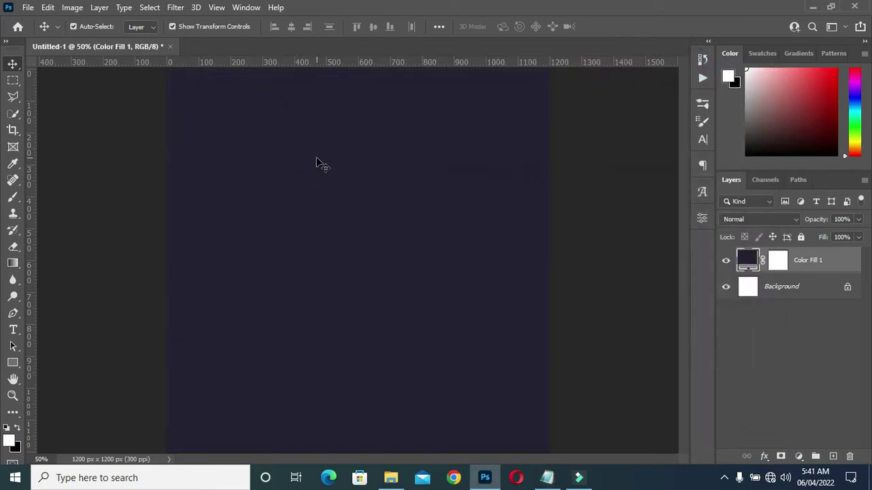
Step: Start a text line near the upper edge of the canvas and set its color to white (ffffff)
key(t)
click(297, 107)
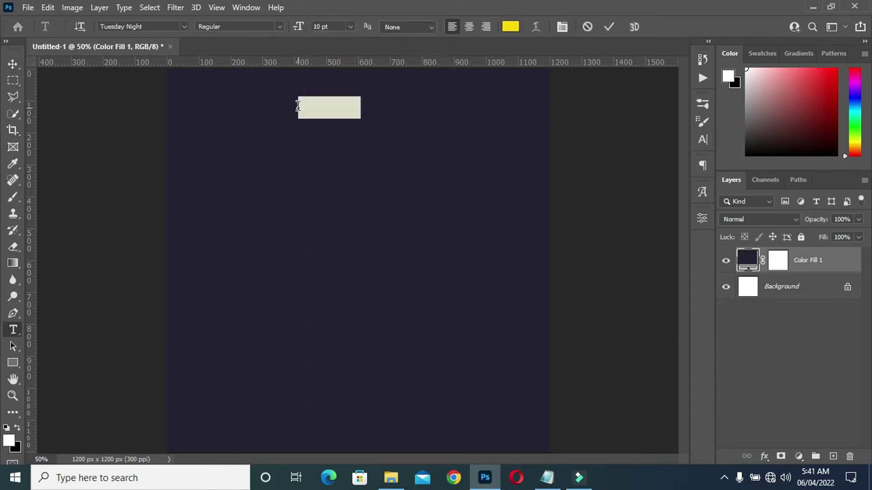
click(511, 27)
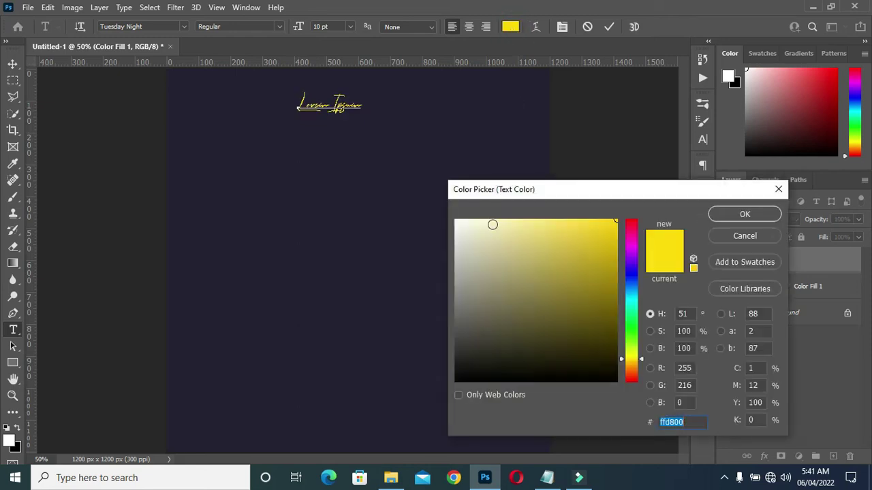
drag(483, 230, 421, 198)
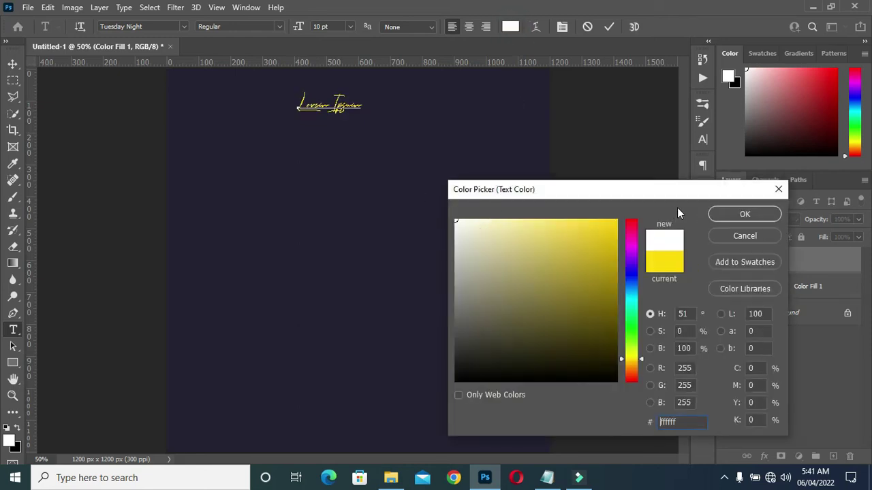
click(742, 215)
Step: Set the font to Akrobat Bold and paste "EVANGELICAL CHURCH OF NIGERIA, ABUJA" as the text
click(183, 26)
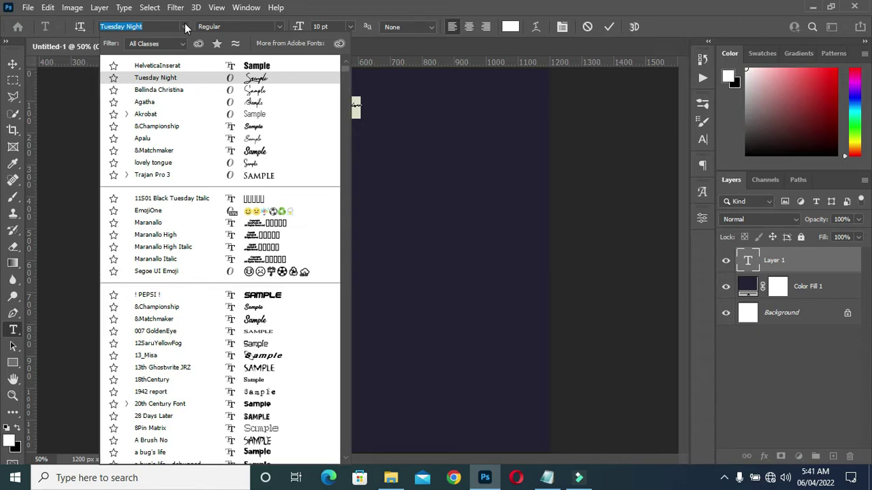
text(akro)
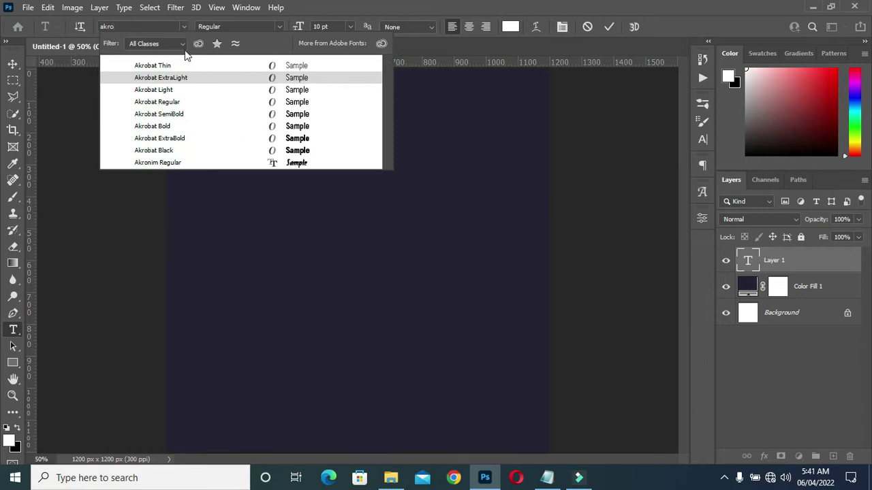
click(160, 127)
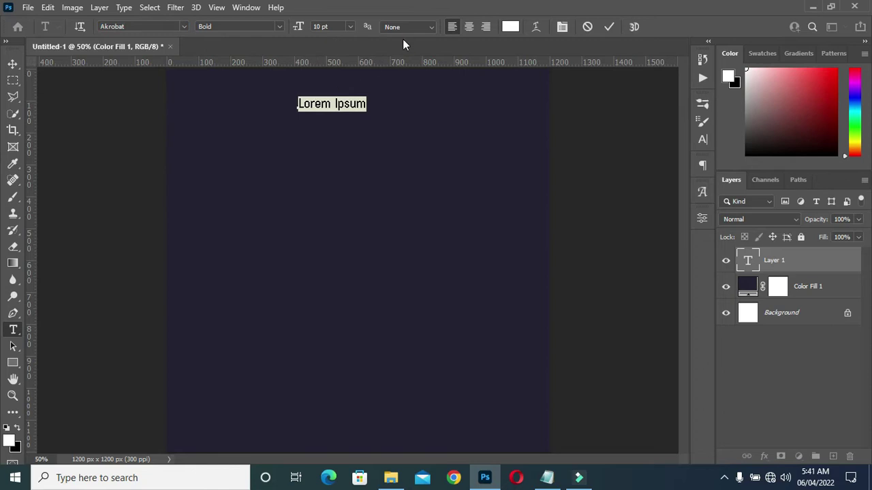
key(ctrl+v)
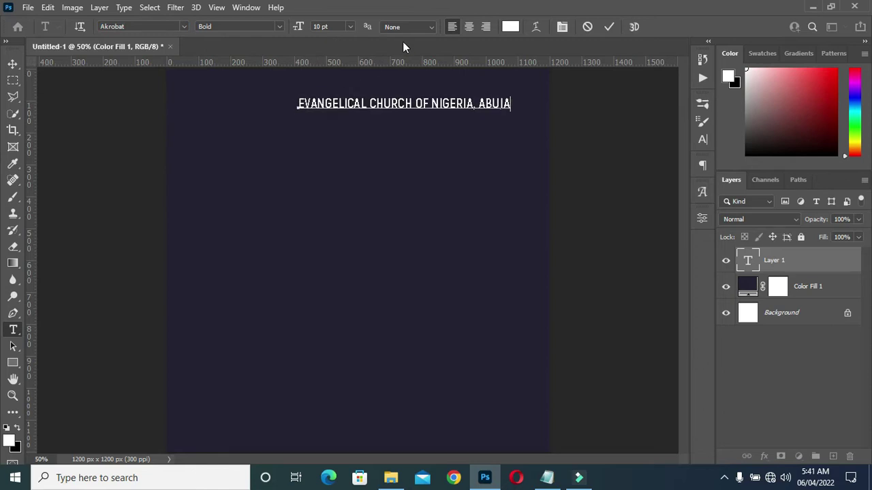
click(609, 27)
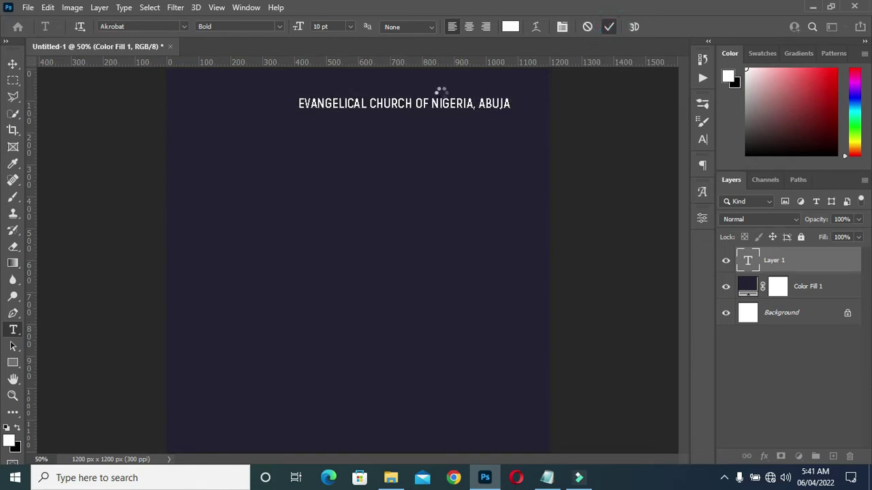
Step: Center the church name heading horizontally on the canvas
click(13, 64)
key(ctrl+a)
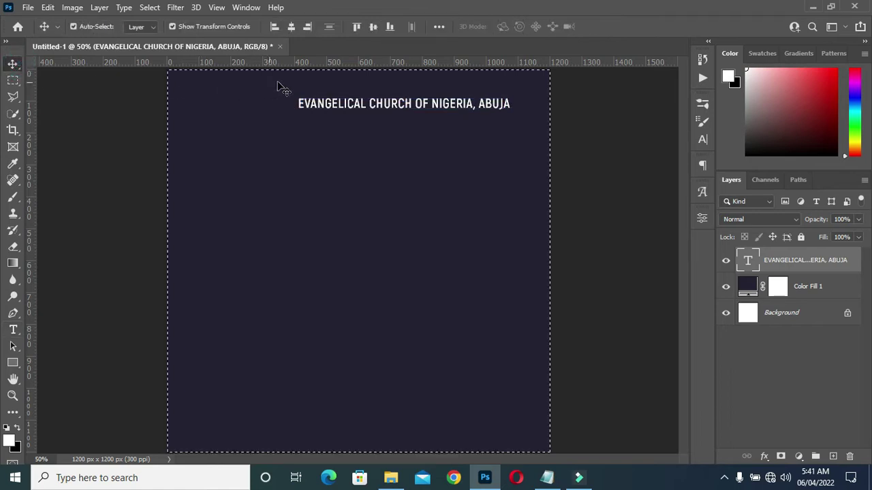
click(292, 25)
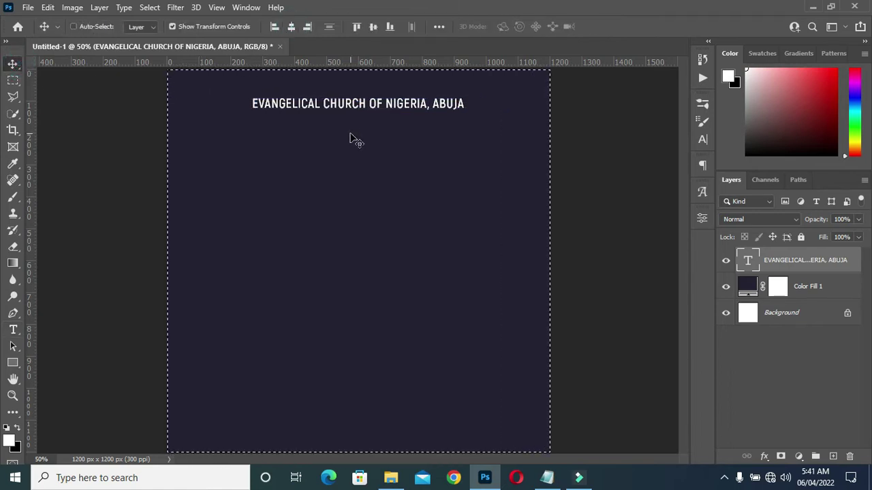
key(ctrl+d)
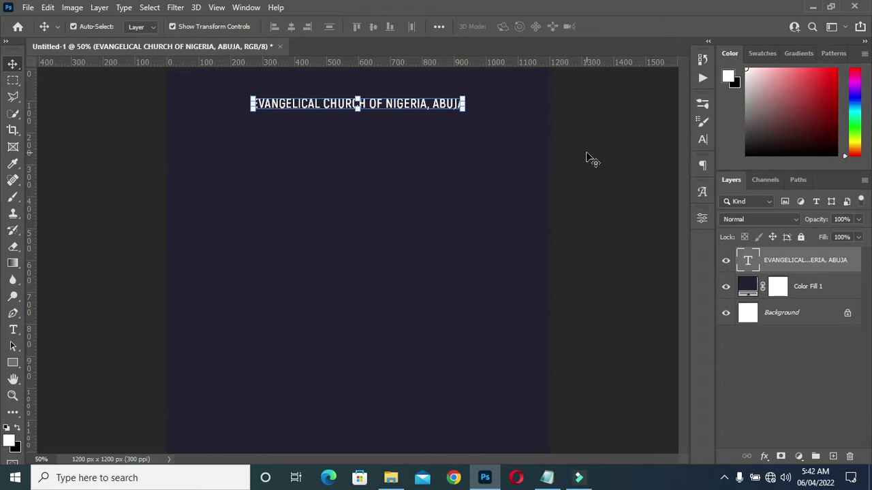
Step: Nudge the church name heading up about 40 px toward the canvas's upper edge
key(Up)
key(Up)
key(Up)
key(Up)
key(Up)
key(Up)
key(Up)
key(Up)
key(Up)
key(Up)
key(Up)
key(Up)
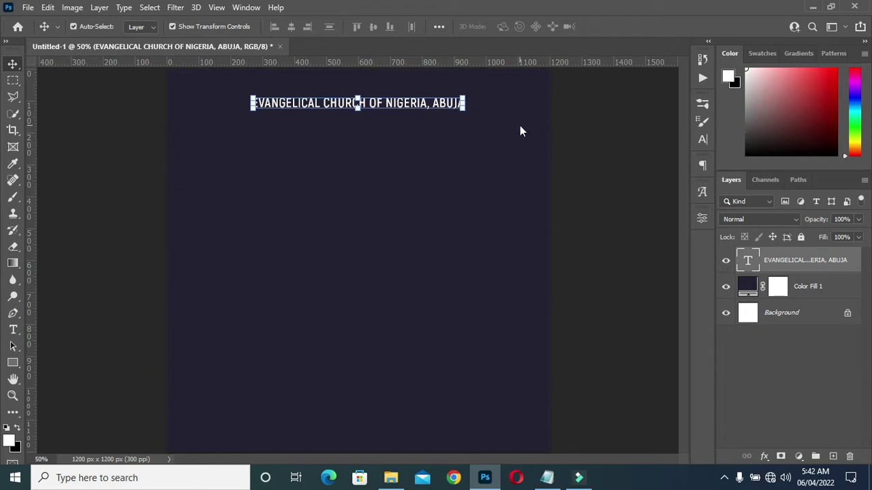
key(Up)
key(Up)
key(Up)
key(Up)
key(Up)
key(Up)
key(Up)
key(Up)
key(Up)
key(Up)
key(Up)
key(Up)
key(Up)
key(Up)
key(Up)
key(Up)
key(Up)
key(Up)
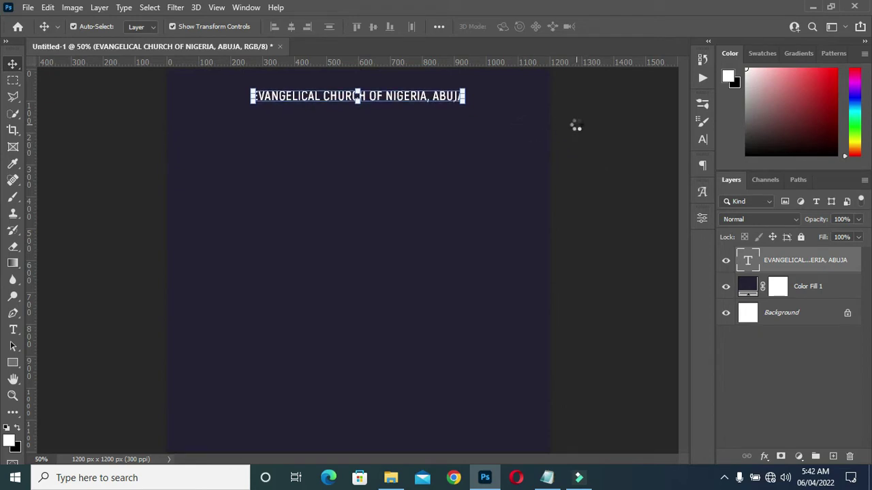
key(Up)
key(Up)
key(Up)
key(Up)
key(Up)
key(Up)
key(Up)
key(Up)
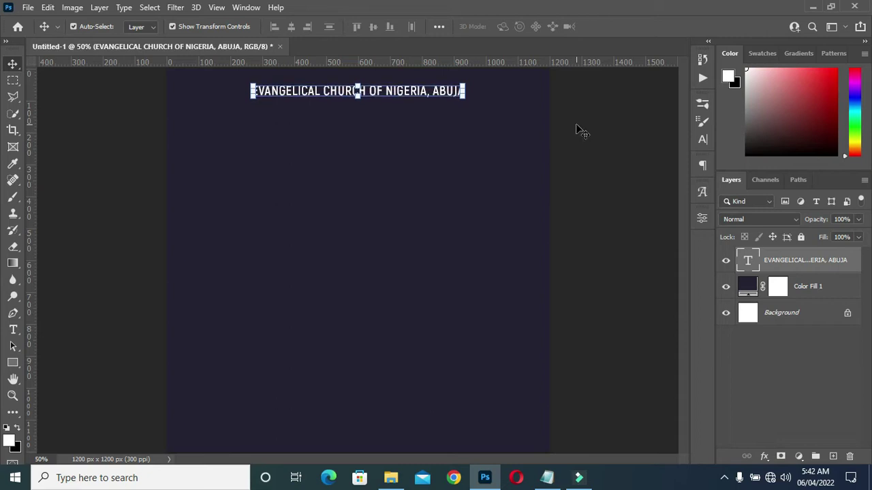
click(575, 128)
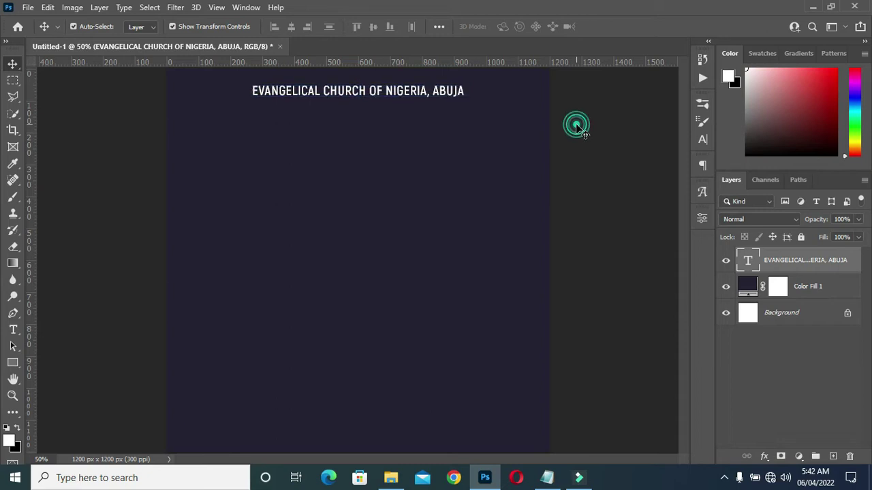
Step: Duplicate the church name heading and place the copy a short distance directly below the original
click(402, 91)
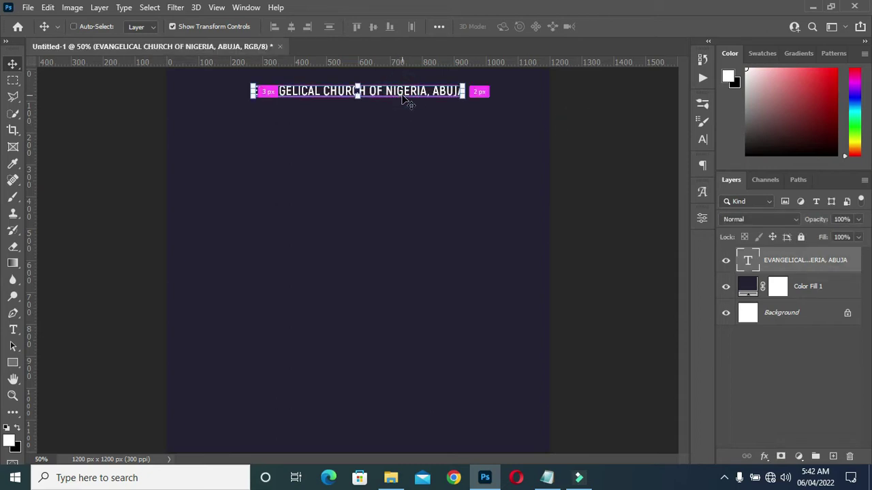
alt+click(402, 98)
drag(402, 107, 402, 137)
Step: Replace the duplicated heading's text with "Present:" copied from the Notepad file
double_click(399, 136)
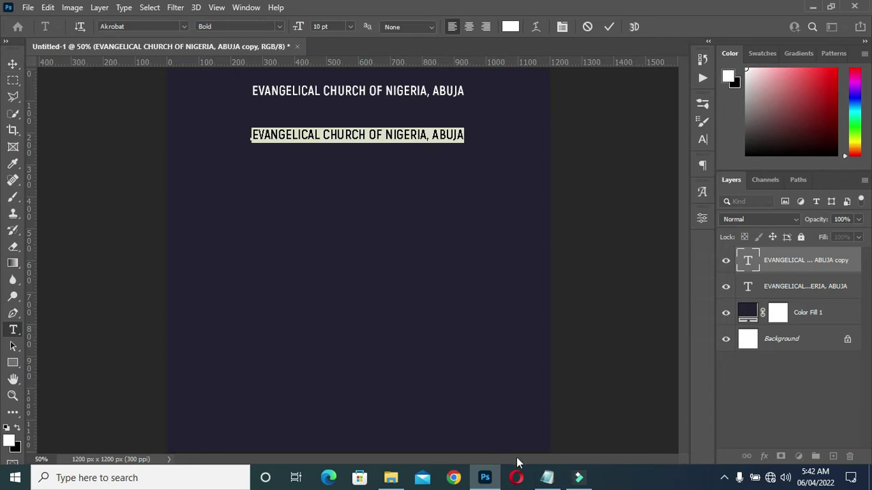
click(547, 477)
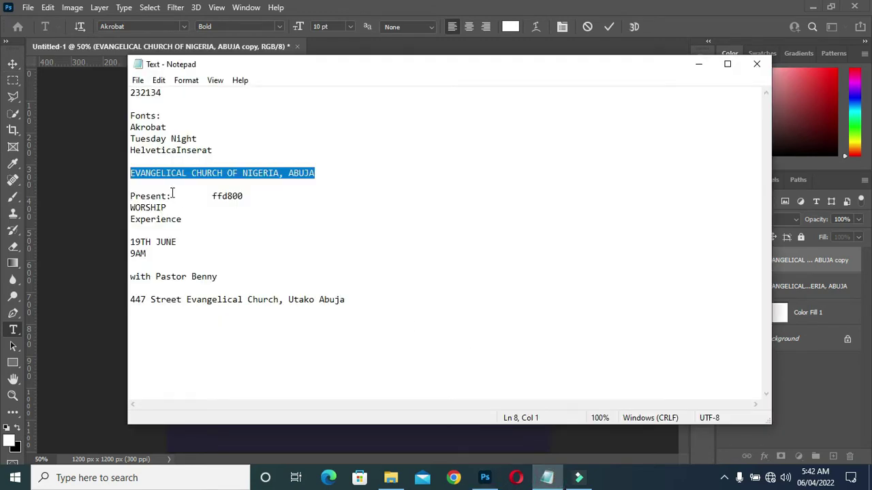
drag(170, 197, 132, 196)
key(ctrl+c)
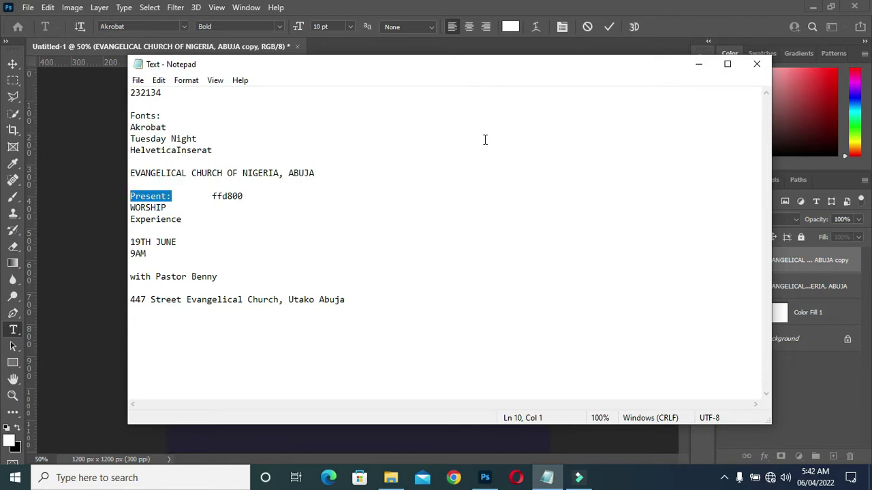
click(698, 64)
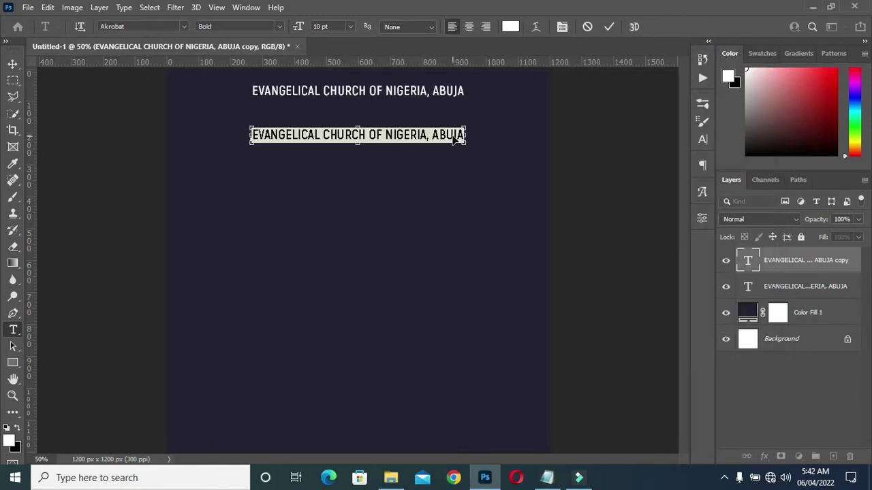
key(ctrl+v)
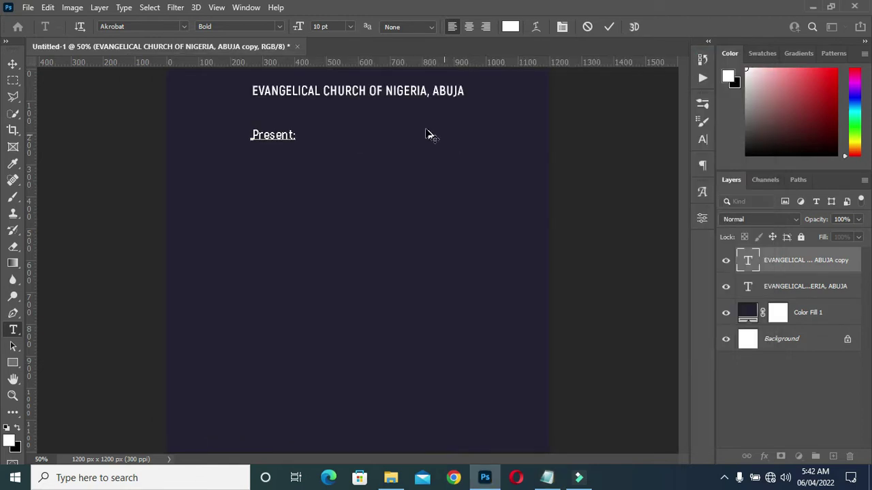
click(611, 27)
Step: Center the "Present:" text horizontally on the canvas
key(v)
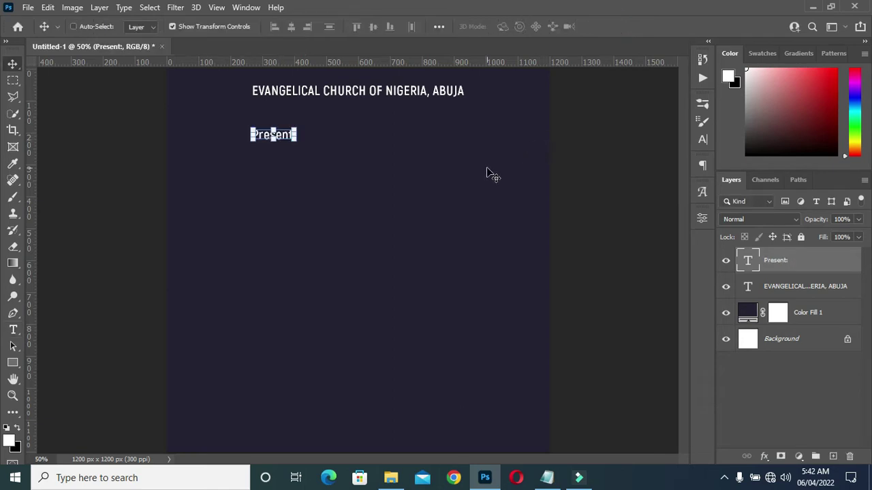
key(ctrl+a)
click(291, 27)
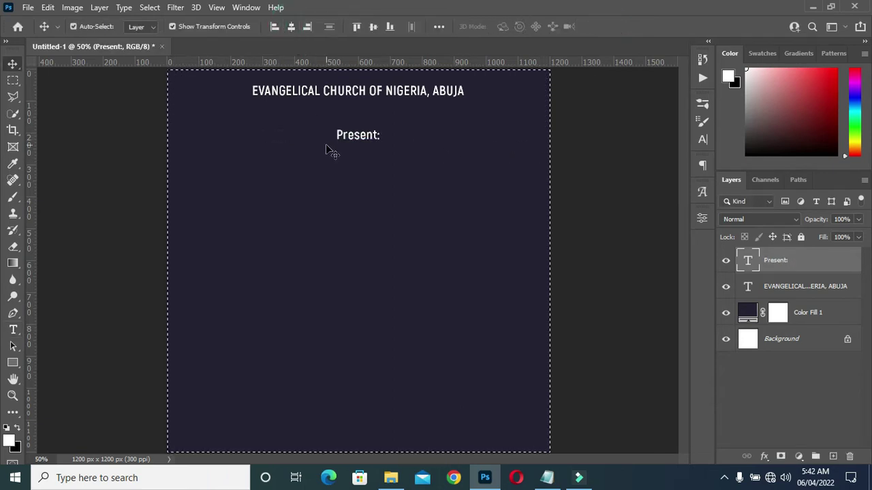
key(ctrl+d)
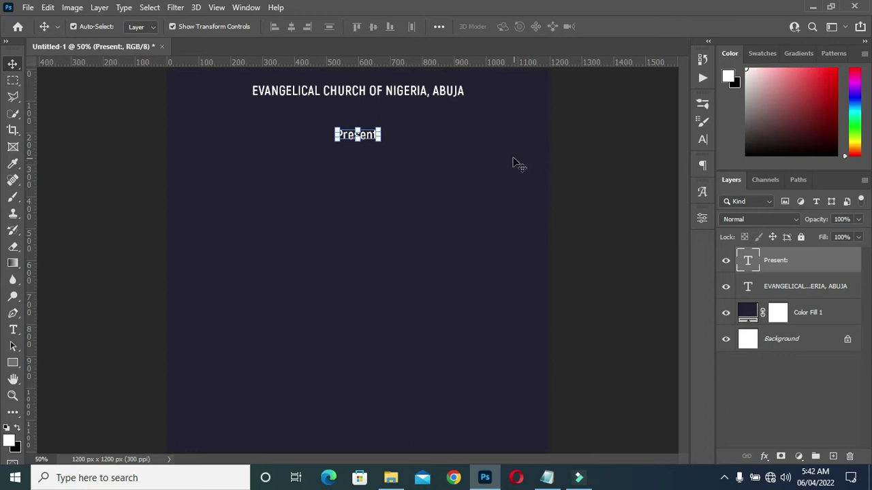
Step: Change the font of the "Present:" text to Tuesday Night Regular
key(t)
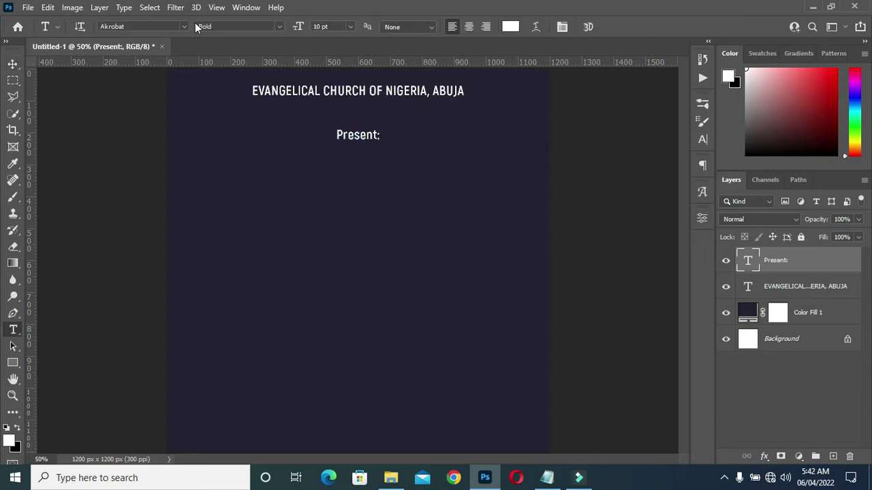
click(184, 27)
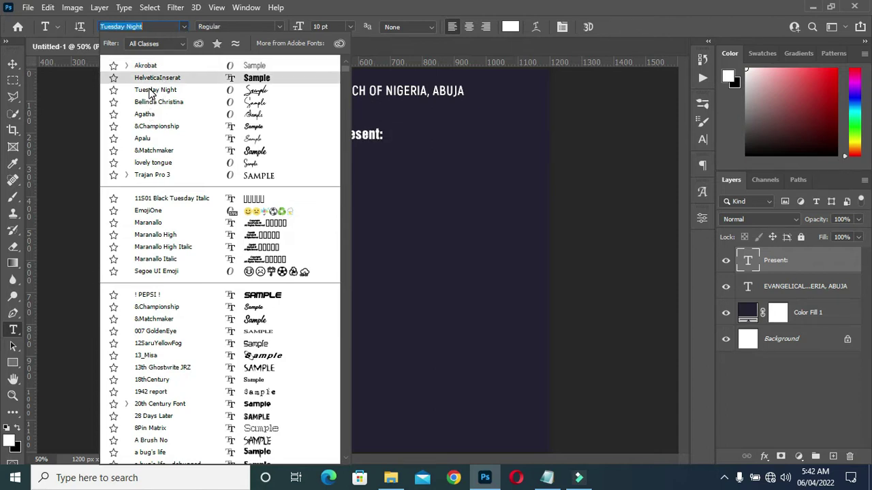
click(160, 91)
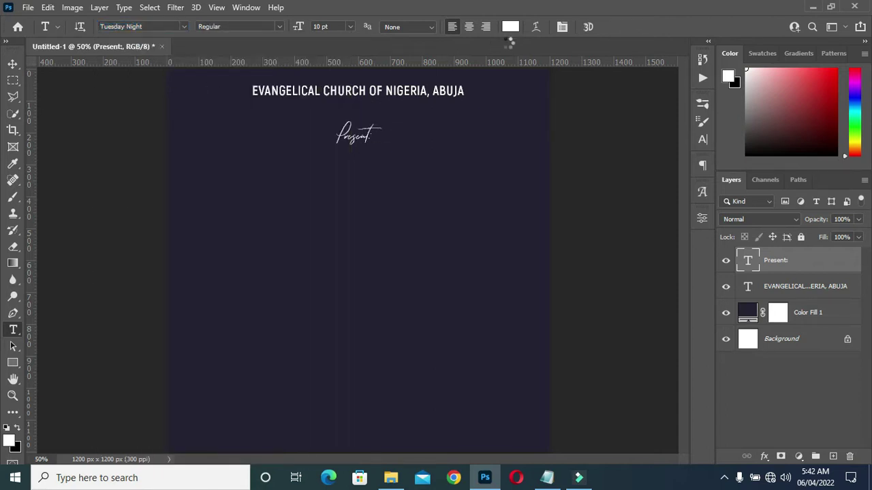
Step: Set the color of the "Present:" text to ffd800, copied from the Notepad file
click(548, 479)
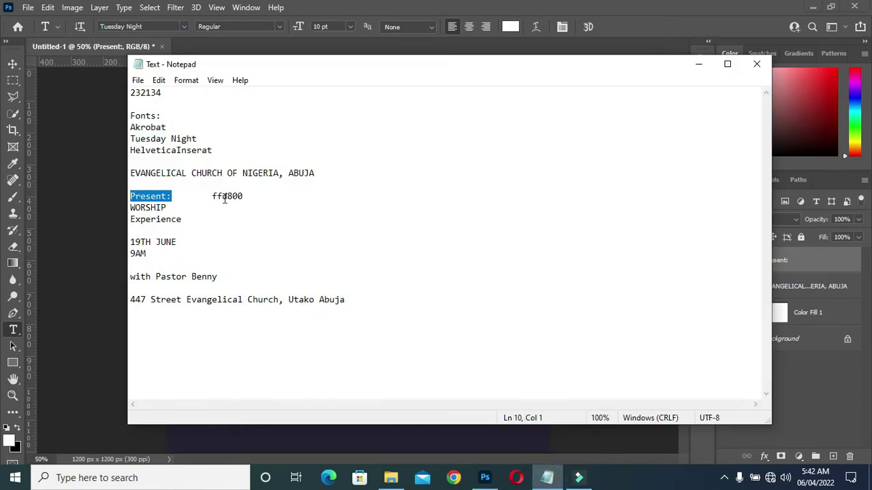
drag(209, 196, 245, 196)
key(ctrl+c)
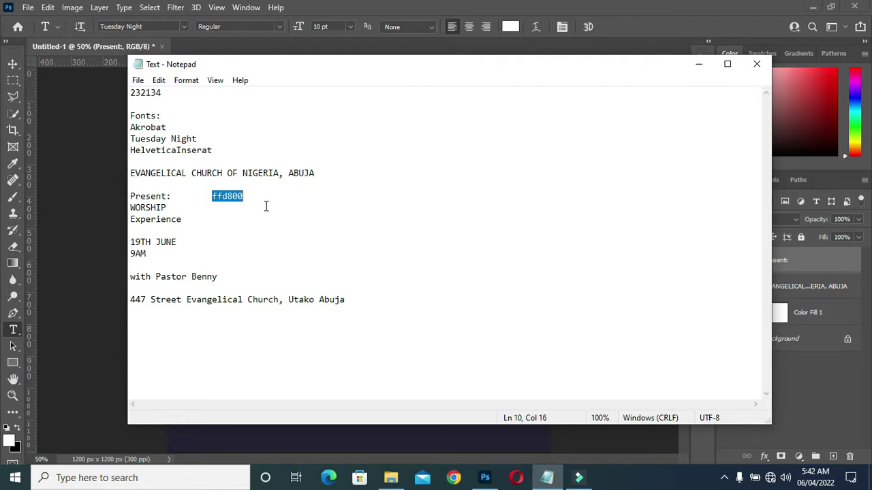
click(699, 64)
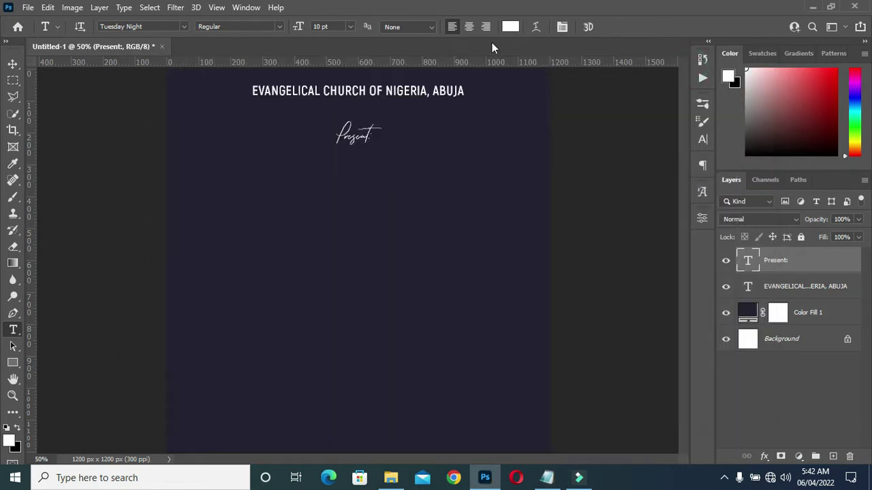
click(510, 29)
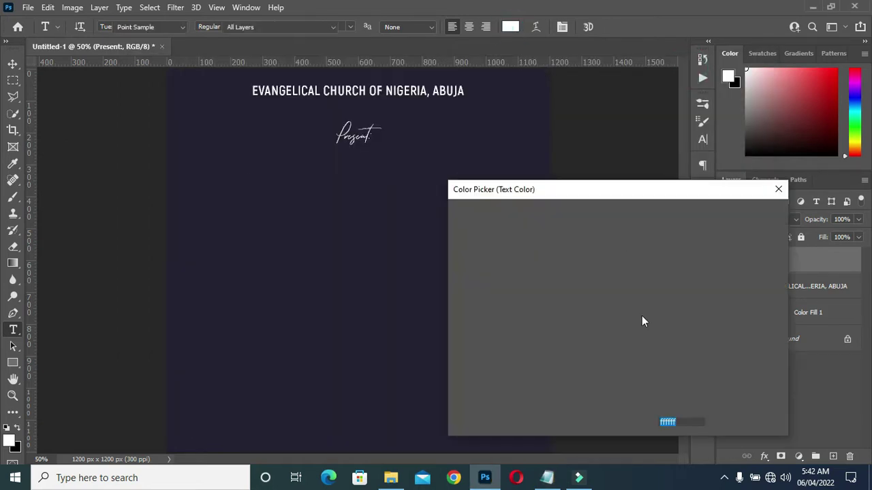
key(ctrl+v)
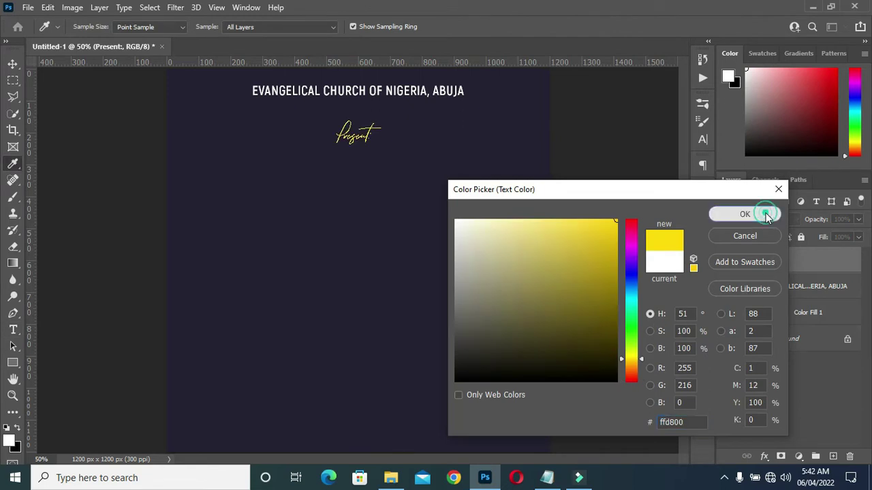
key(Return)
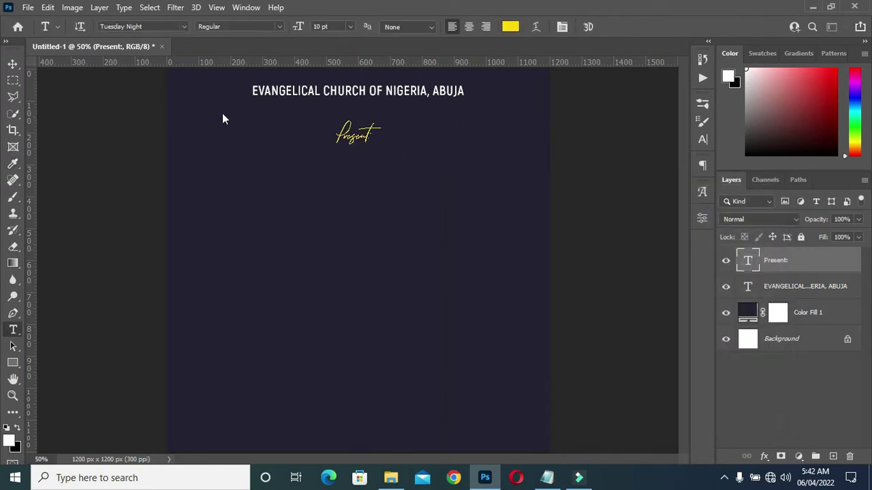
Step: Scale the "Present:" text up proportionally to about 161%, extending it downward below the church name
click(13, 63)
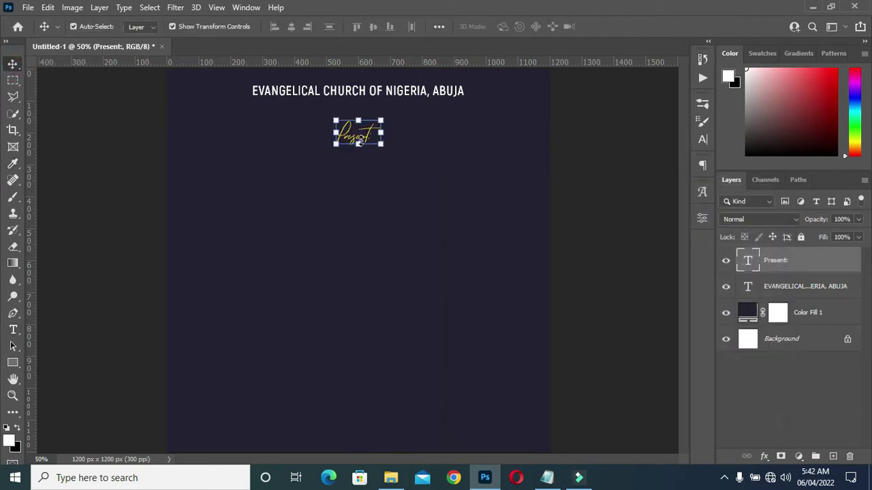
drag(358, 143, 357, 171)
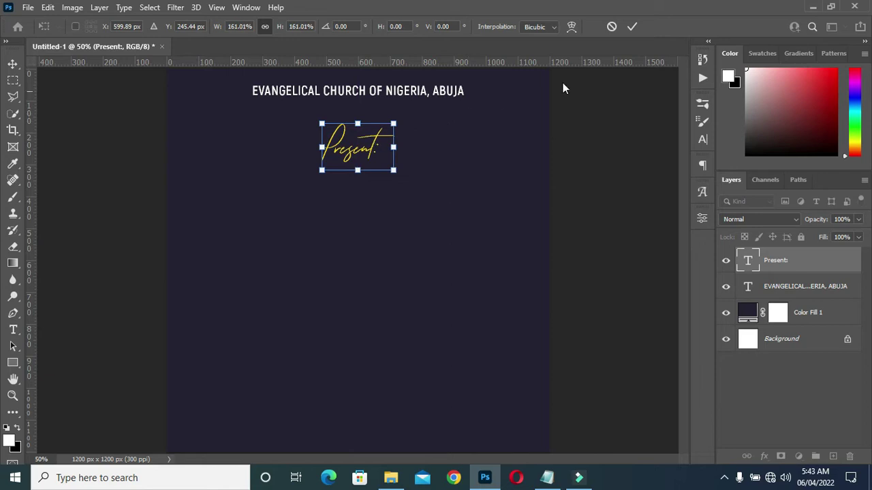
click(634, 26)
click(615, 138)
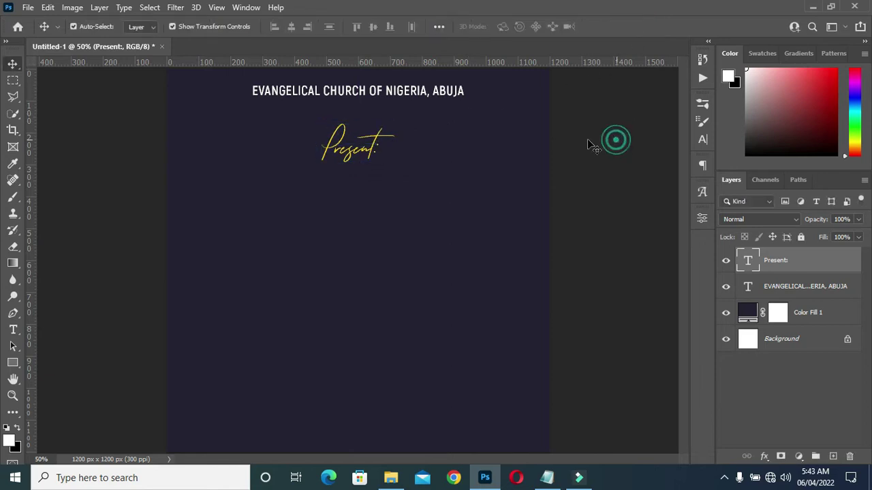
Step: Duplicate the church name heading, bring the copy to the top of the layer stack and place it below "Present:"
scroll(422, 109, down, 1)
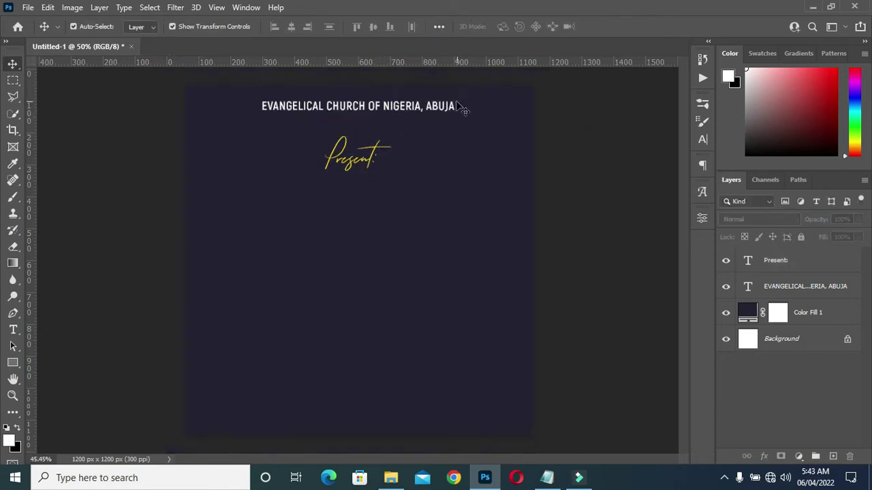
click(363, 114)
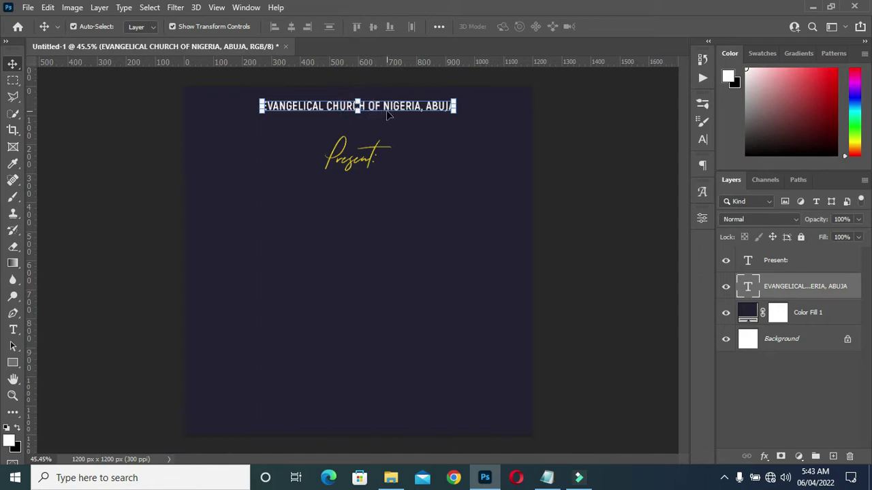
key(ctrl+j)
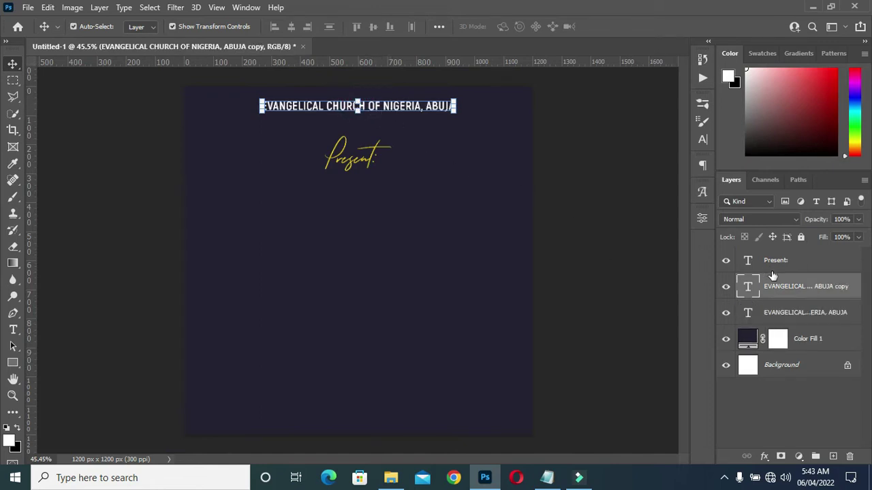
drag(773, 285, 774, 255)
drag(408, 108, 405, 206)
Step: Replace the duplicated heading's text with "WORSHIP" copied from the Notepad file
double_click(411, 207)
click(545, 479)
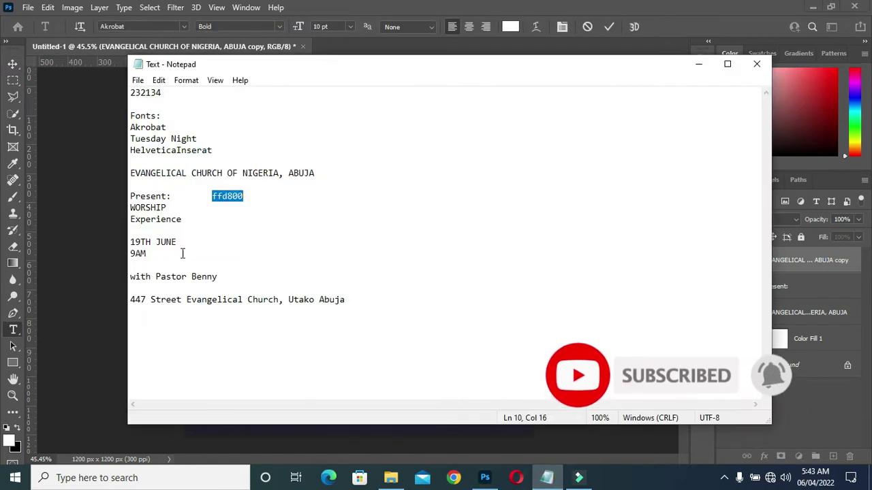
drag(130, 207, 164, 207)
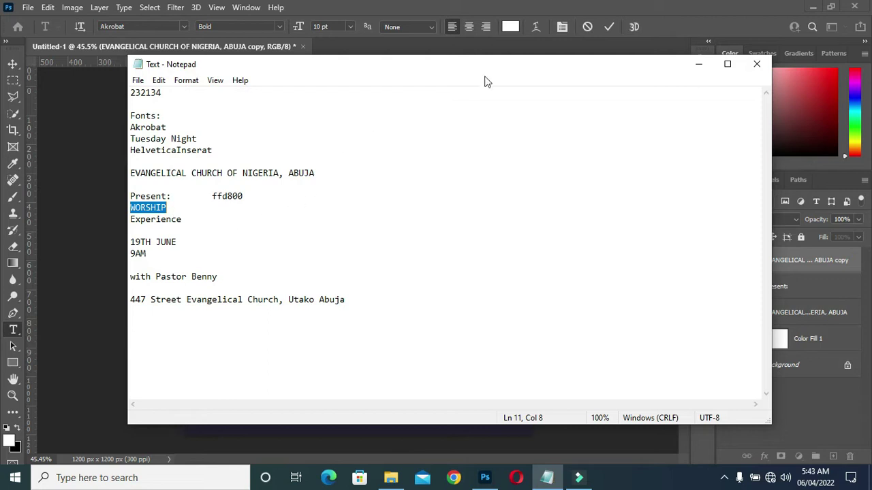
click(699, 64)
text(WORSHIP)
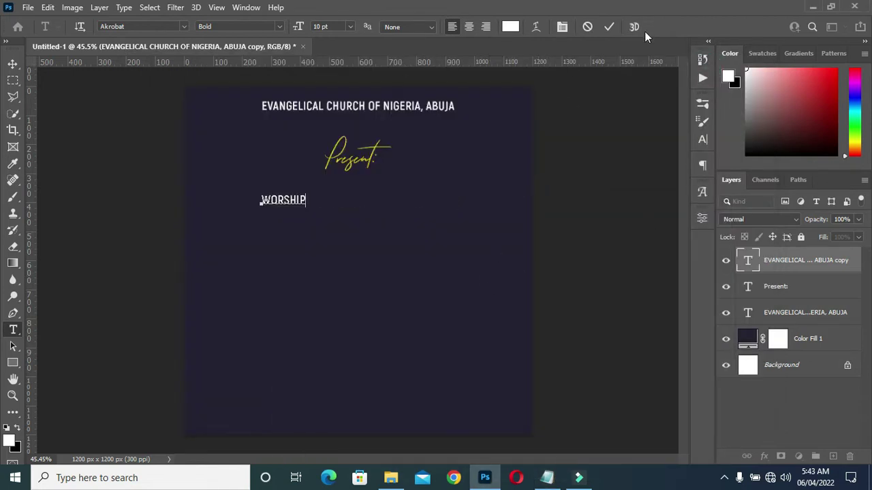
click(608, 27)
key(v)
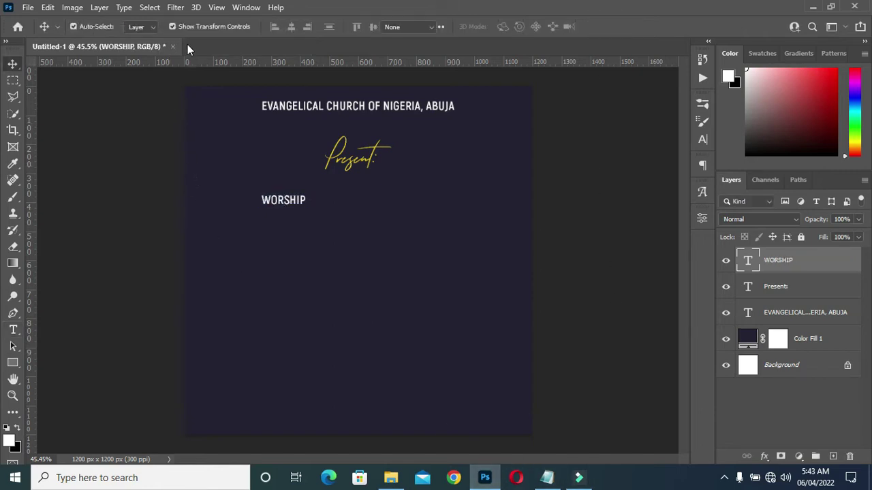
Step: Change the font of the "WORSHIP" text to HelveticaInserat Roman
key(t)
click(184, 26)
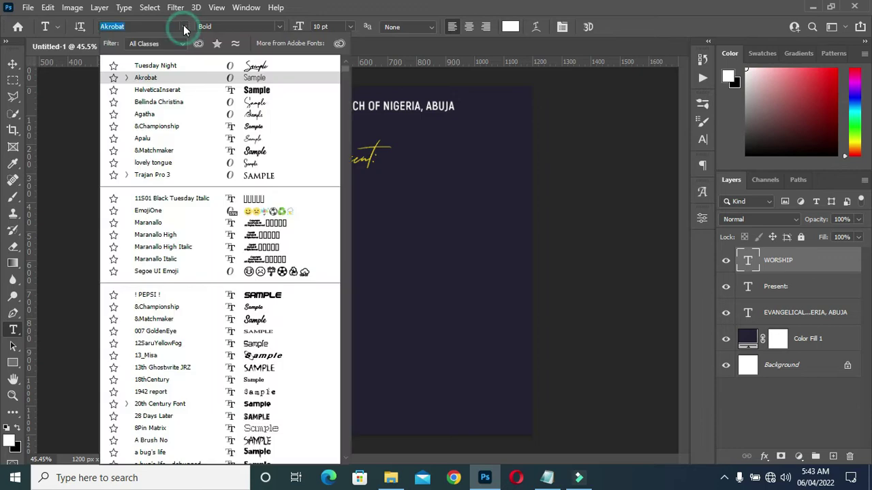
key(Up)
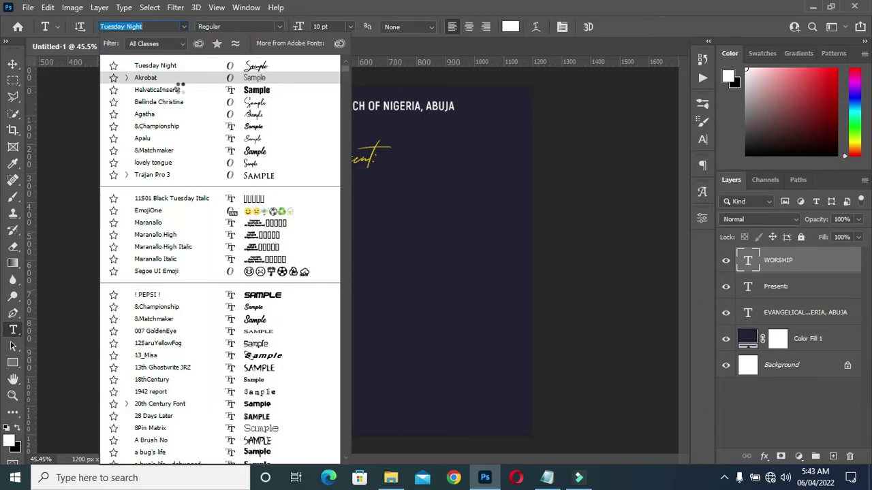
key(Down)
key(Down)
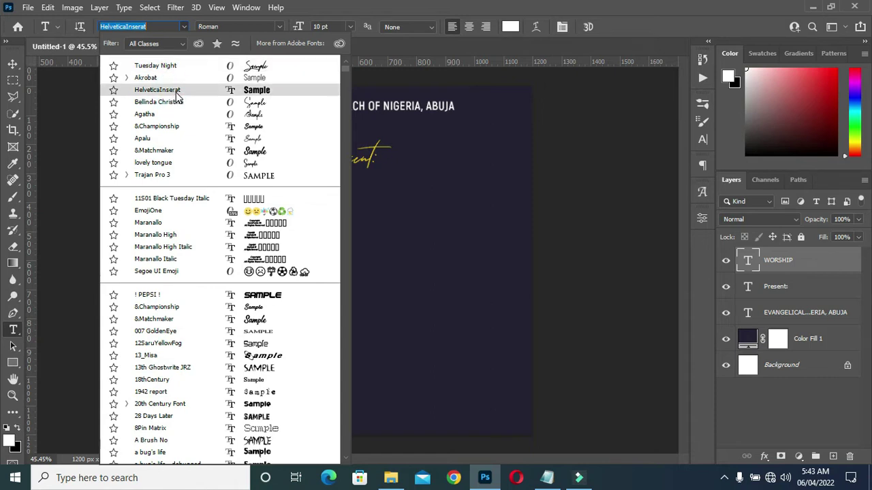
click(175, 95)
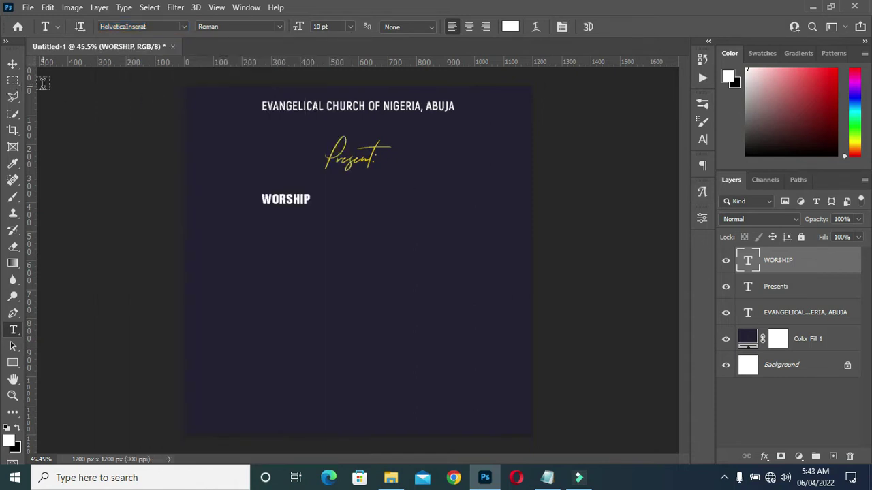
Step: Center the "WORSHIP" text horizontally on the canvas
click(12, 63)
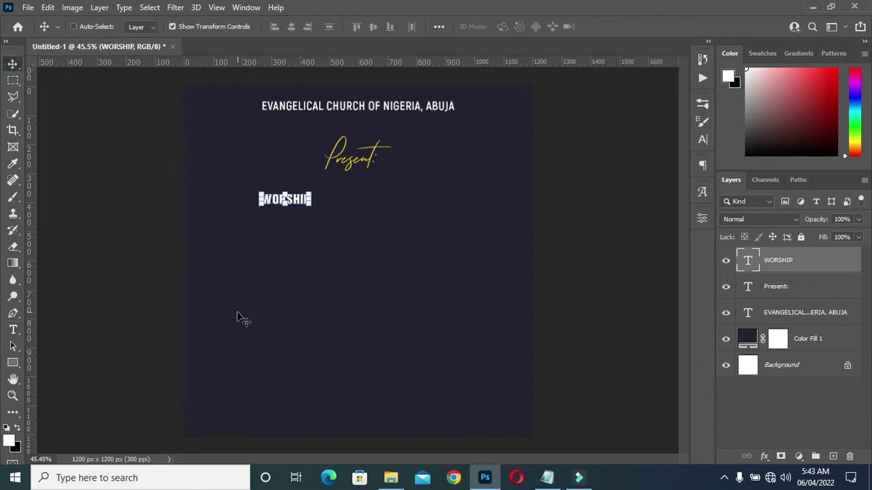
key(ctrl+a)
click(286, 27)
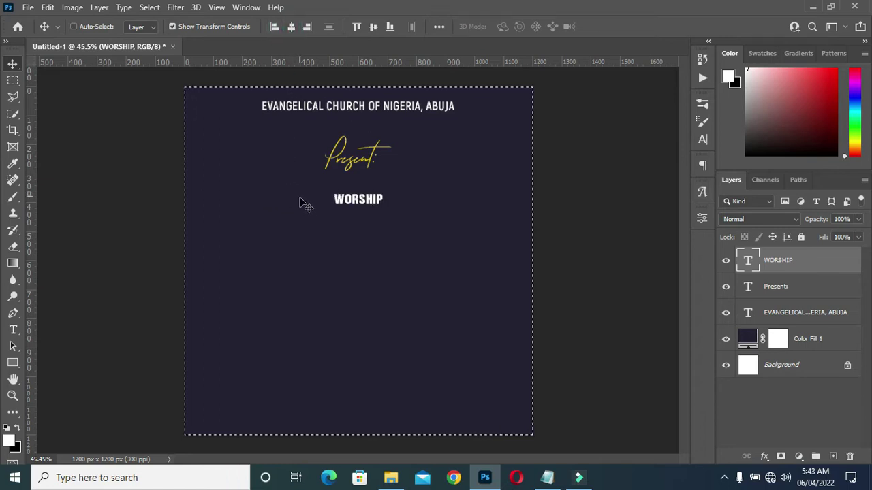
key(ctrl+d)
Step: Scale the "WORSHIP" text up proportionally to about 545% as the flyer's large main title
ctrl+click(357, 201)
key(ctrl+t)
drag(357, 206, 355, 266)
click(632, 26)
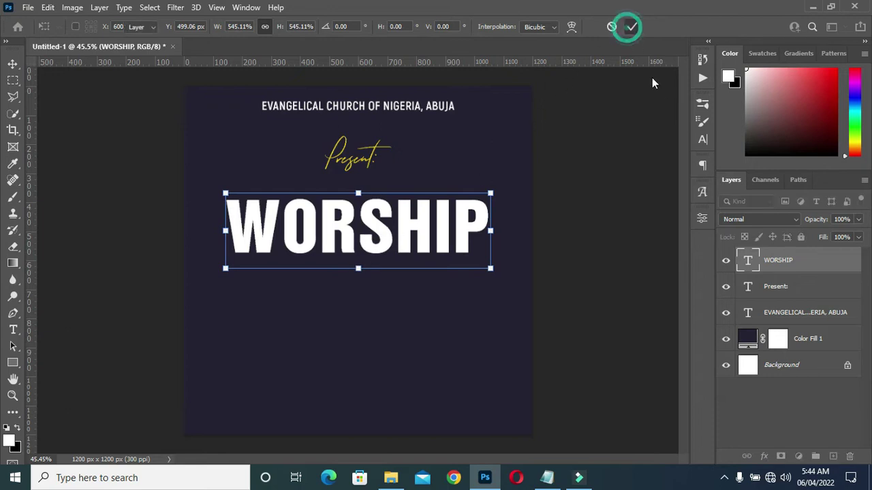
Step: Tighten the letter tracking of the "WORSHIP" title and recenter it horizontally on the canvas
click(701, 141)
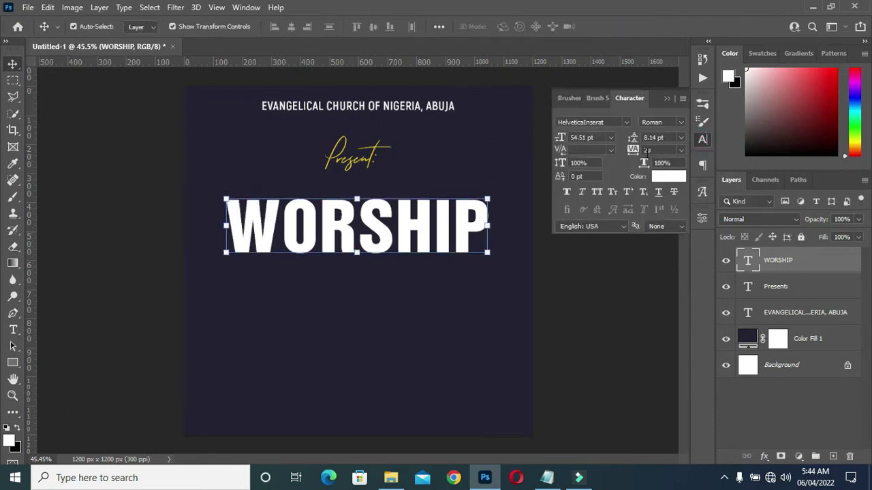
mouse_move(635, 151)
mouse_down()
mouse_move(637, 140)
mouse_move(633, 149)
mouse_up()
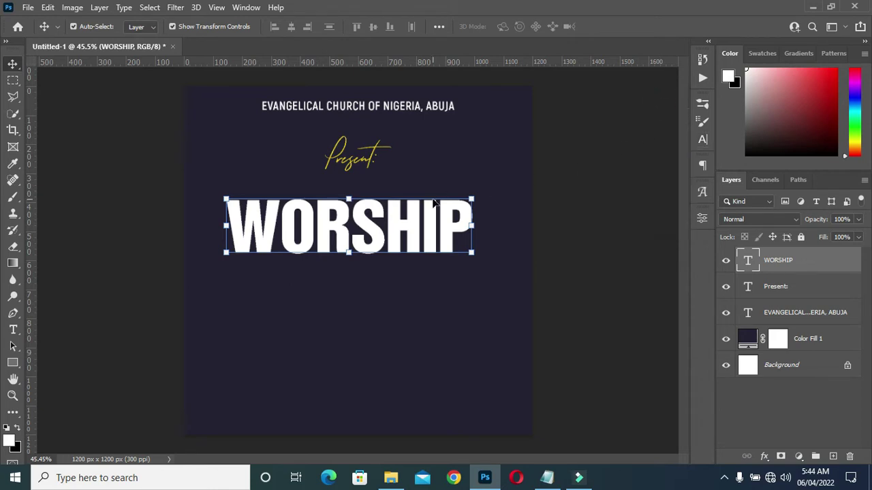
key(ctrl+h)
key(ctrl+a)
click(291, 26)
key(ctrl+d)
Step: Enlarge the "WORSHIP" title proportionally to about 109%, extending it slightly downward
click(359, 253)
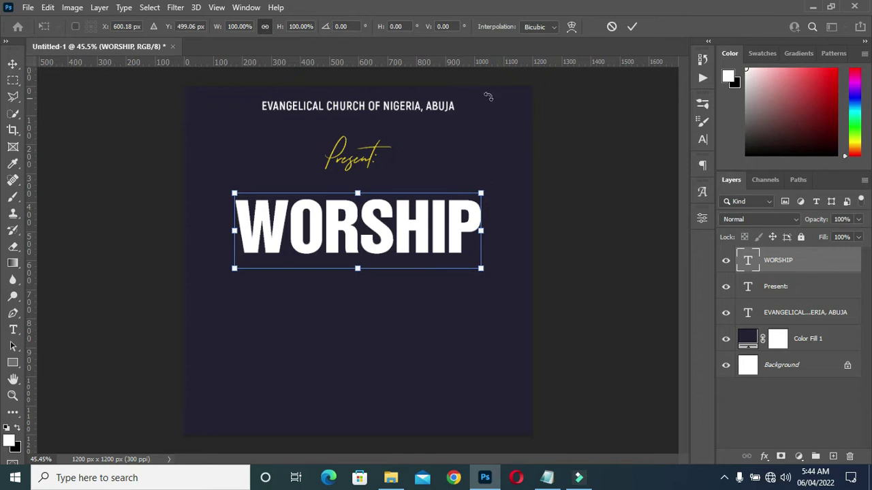
drag(359, 270, 359, 277)
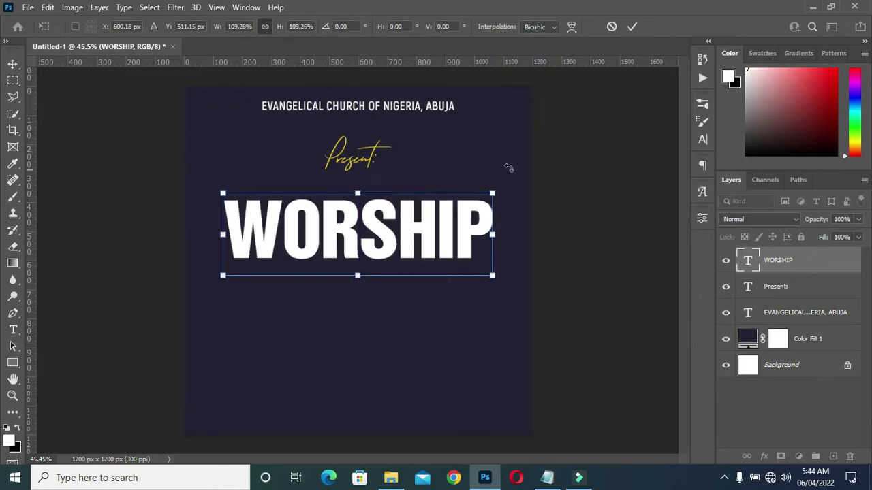
key(Return)
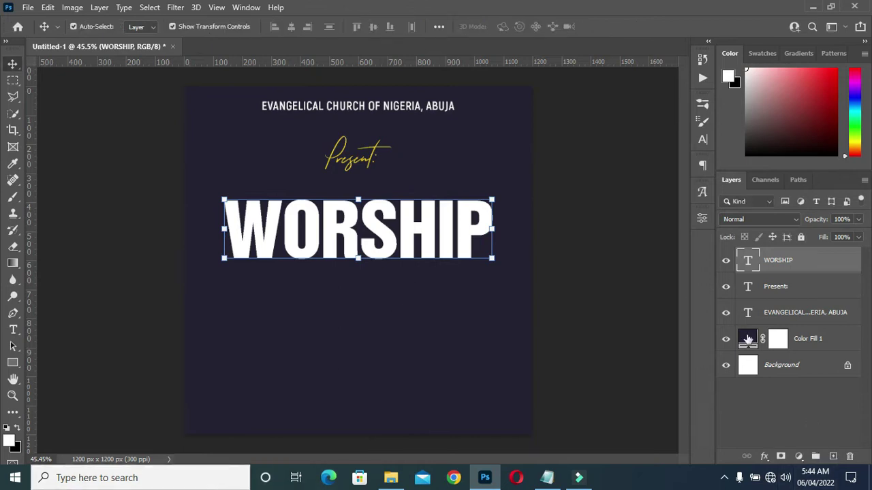
Step: Duplicate the "Present:" text, bring the copy to the top of the layer stack and place it directly under "WORSHIP"
click(363, 167)
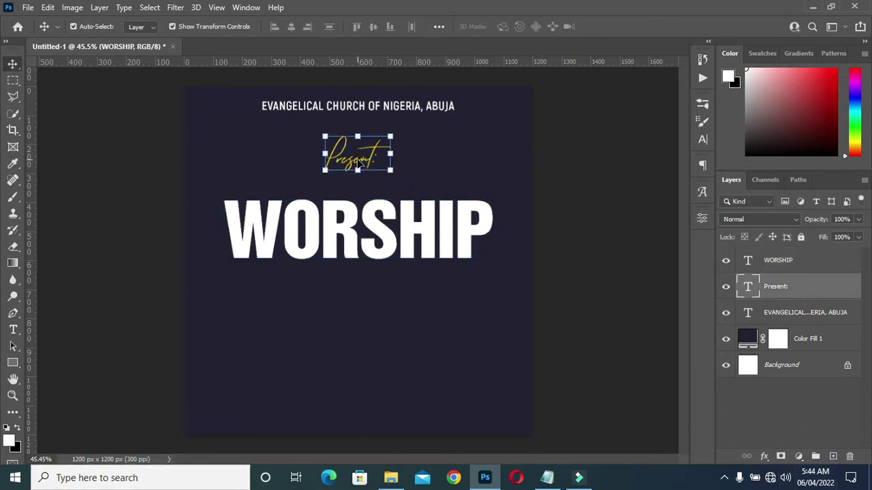
key(ctrl+j)
drag(798, 291, 495, 141)
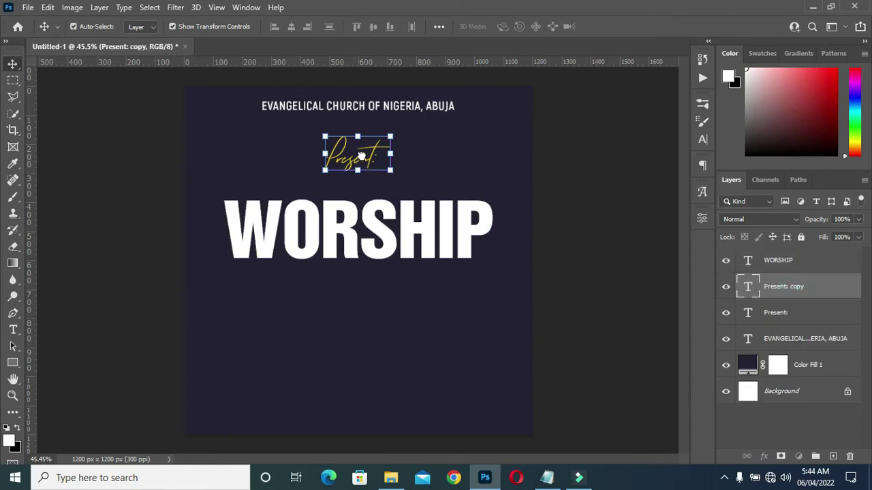
key(ctrl+bracketright)
drag(355, 165, 360, 285)
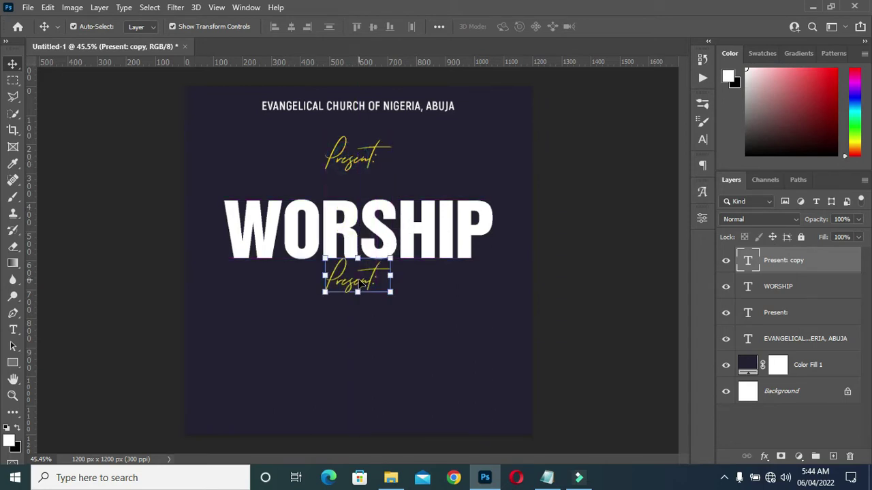
Step: Replace the text of the lower "Present:" copy with "Experience", copied from the Notepad file
click(363, 283)
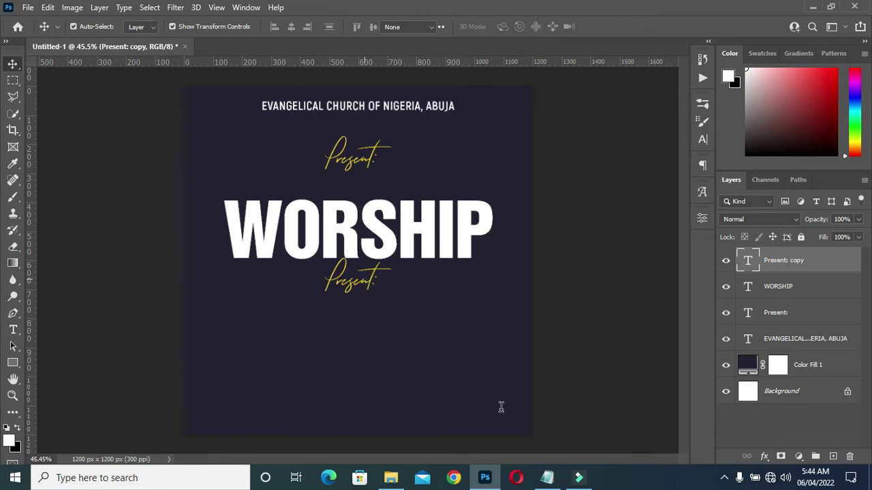
key(Return)
click(547, 477)
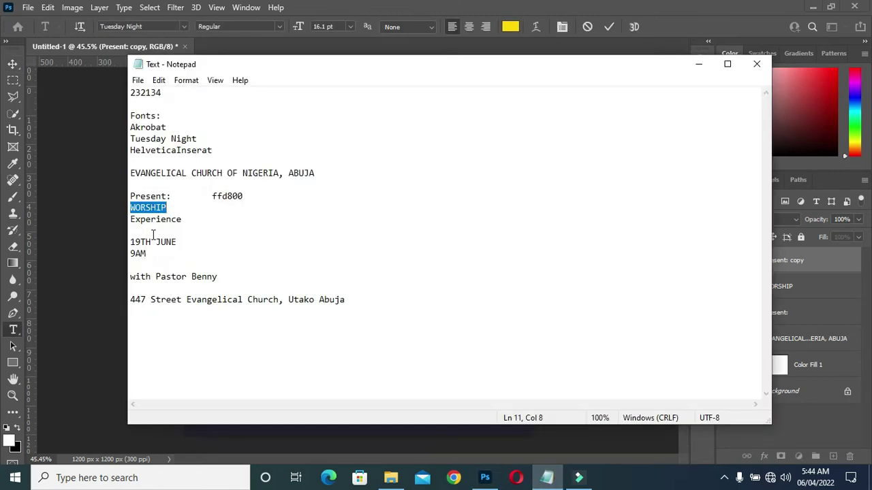
drag(179, 219, 134, 217)
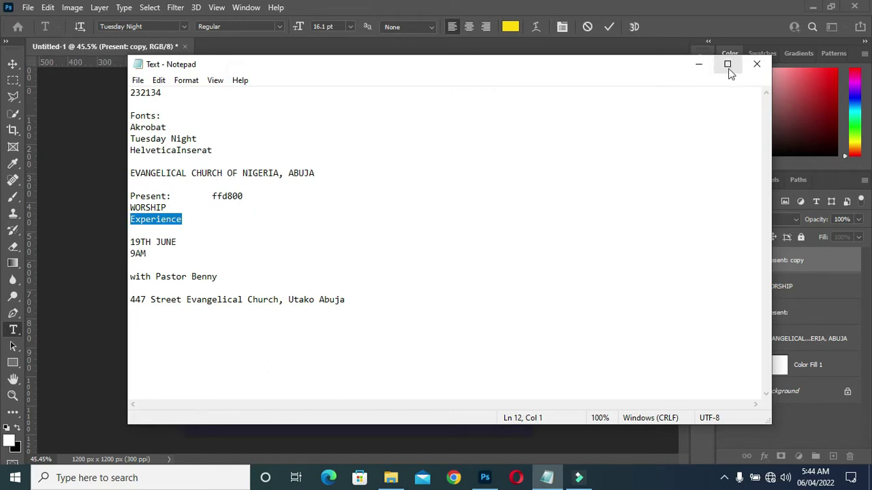
click(698, 64)
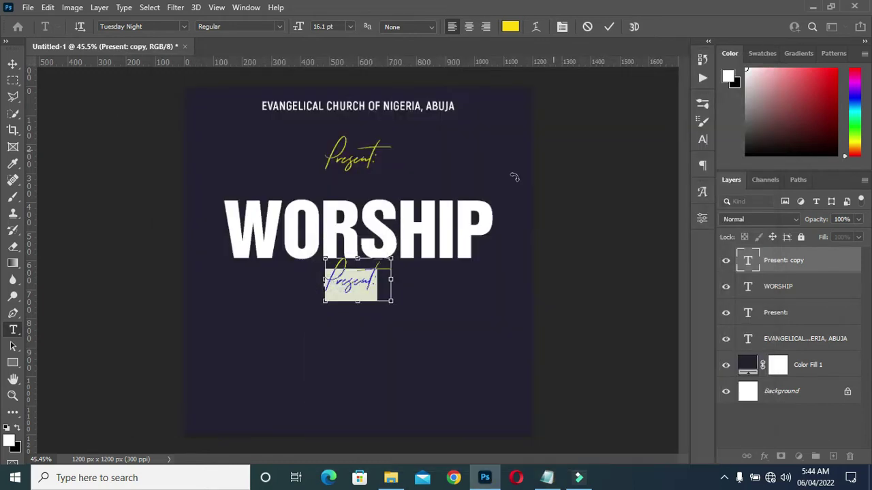
key(ctrl+v)
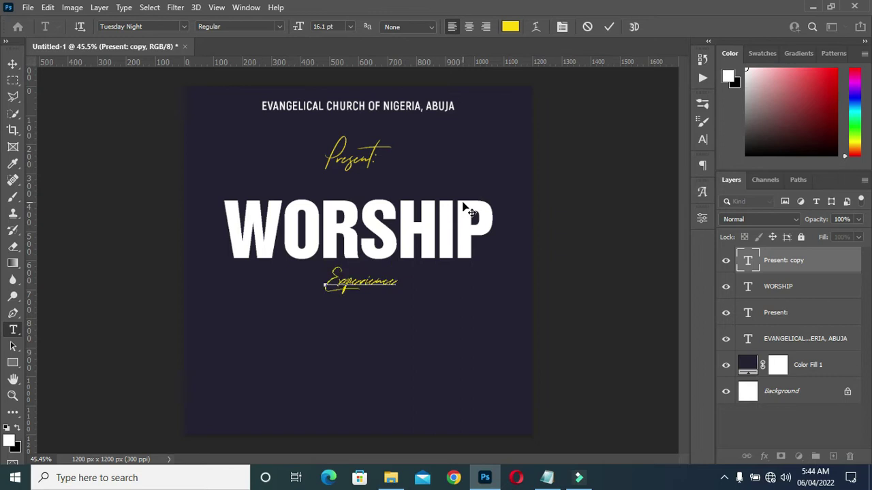
click(533, 182)
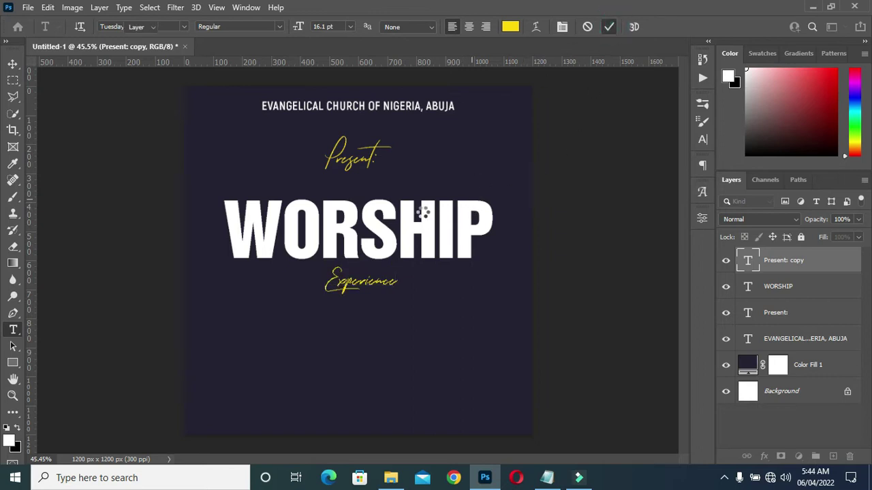
Step: Scale the "Experience" text up proportionally to about 306% so it overlaps the lower edge of "WORSHIP"
click(13, 64)
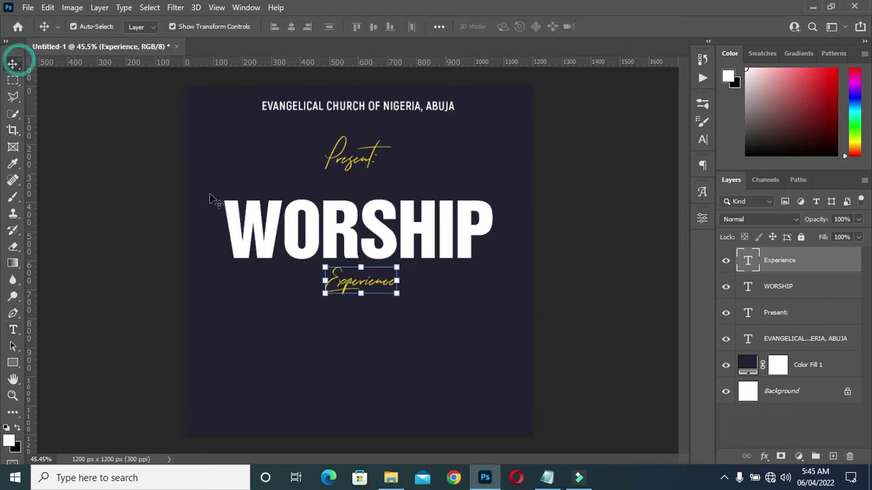
drag(328, 283, 243, 284)
drag(395, 283, 465, 284)
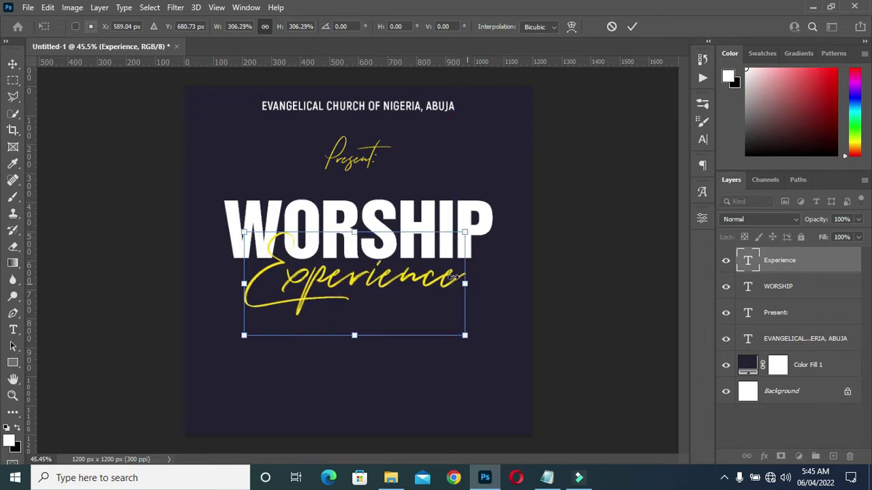
click(632, 27)
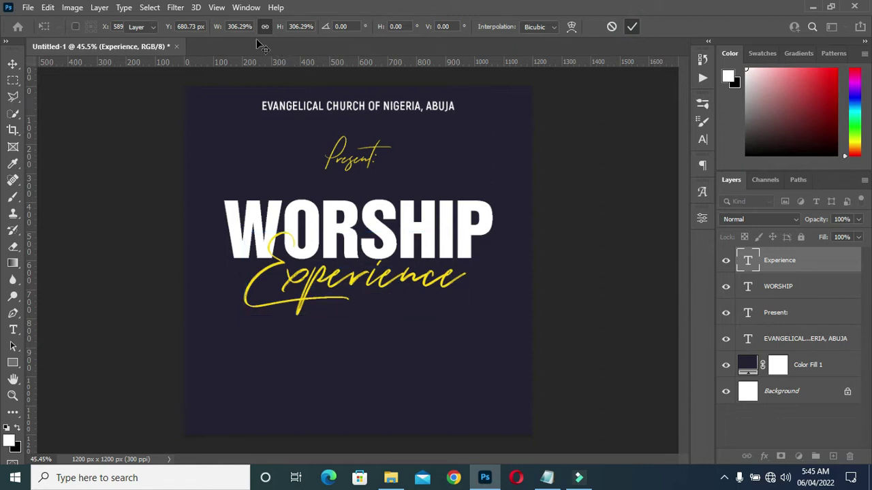
Step: Center the "Experience" text horizontally on the canvas and clear the selection
key(ctrl+a)
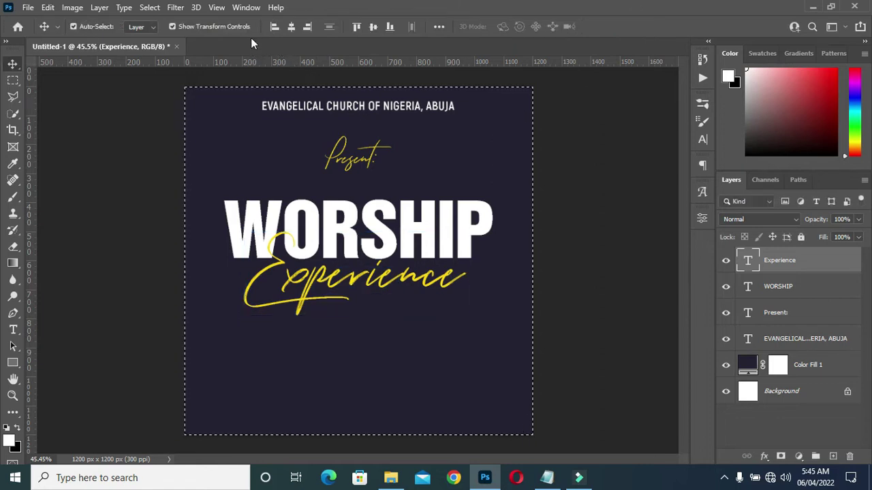
click(290, 28)
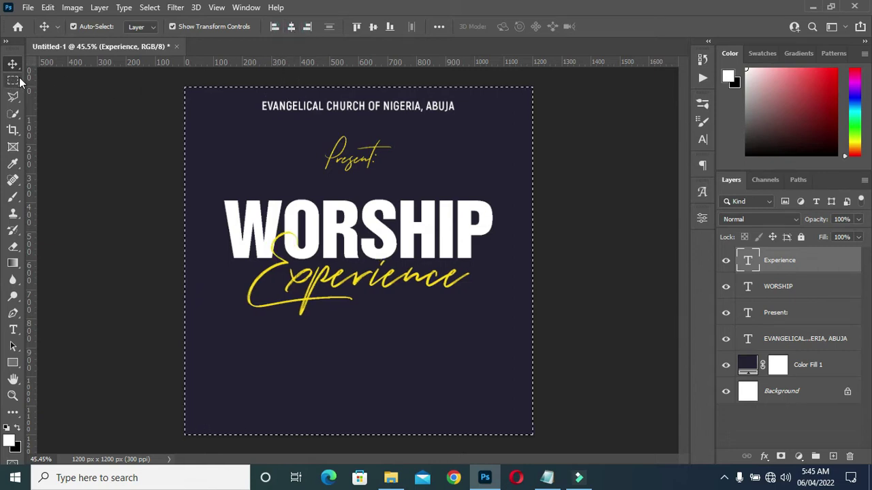
key(ctrl)
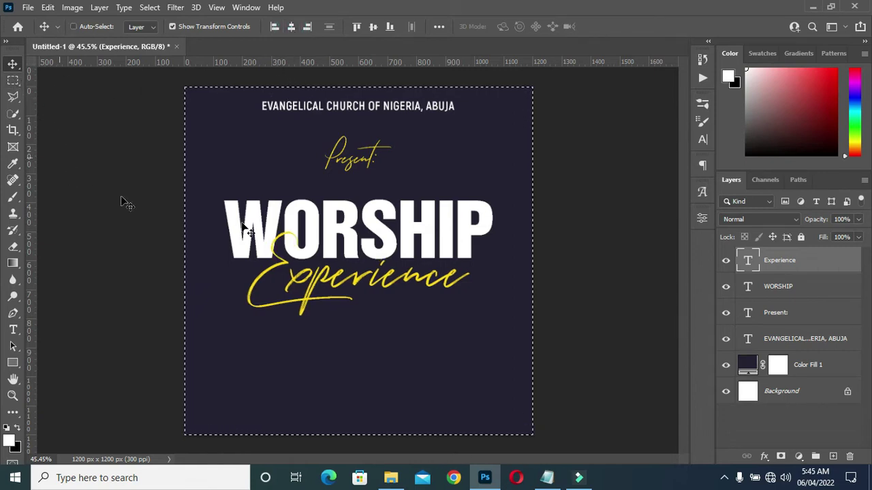
key(ctrl+d)
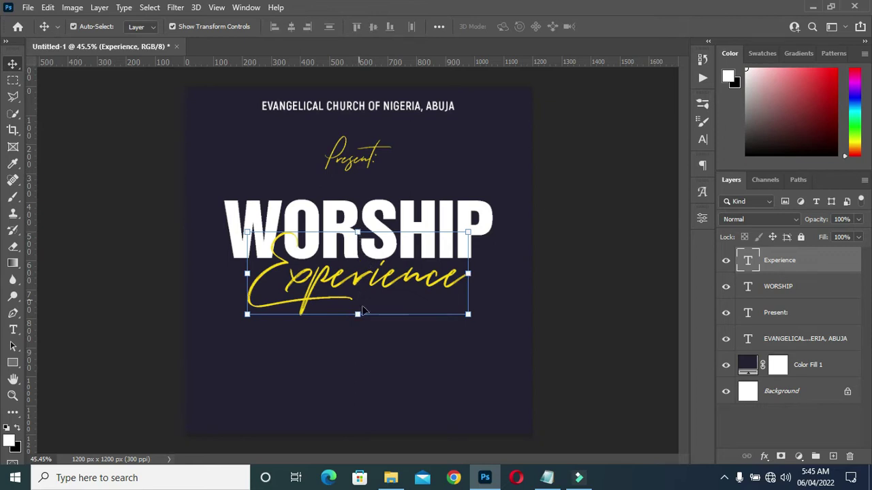
Step: Enlarge the "Experience" text proportionally to about 108%, extending it slightly downward
drag(358, 316, 358, 344)
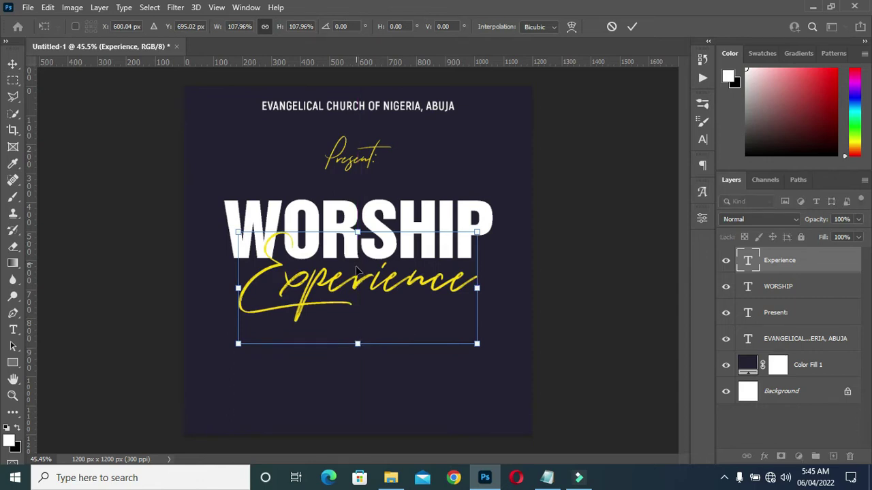
click(631, 28)
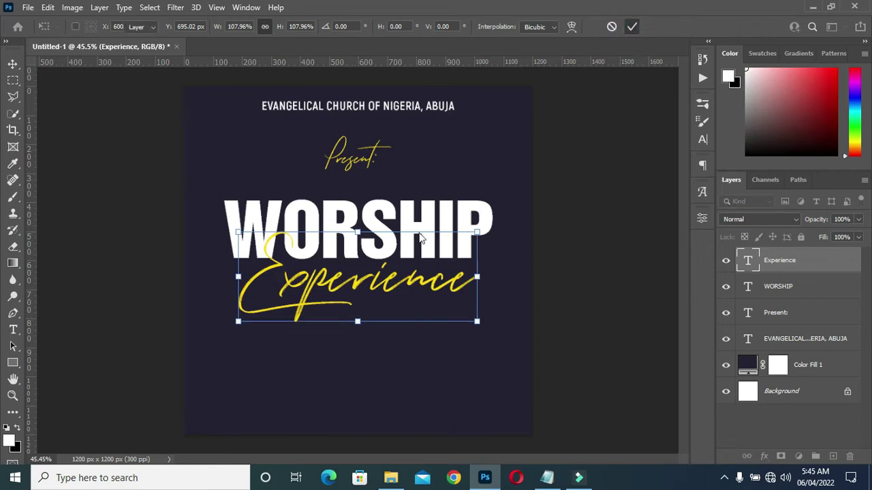
click(580, 232)
scroll(366, 289, down, 1)
scroll(366, 289, up, 2)
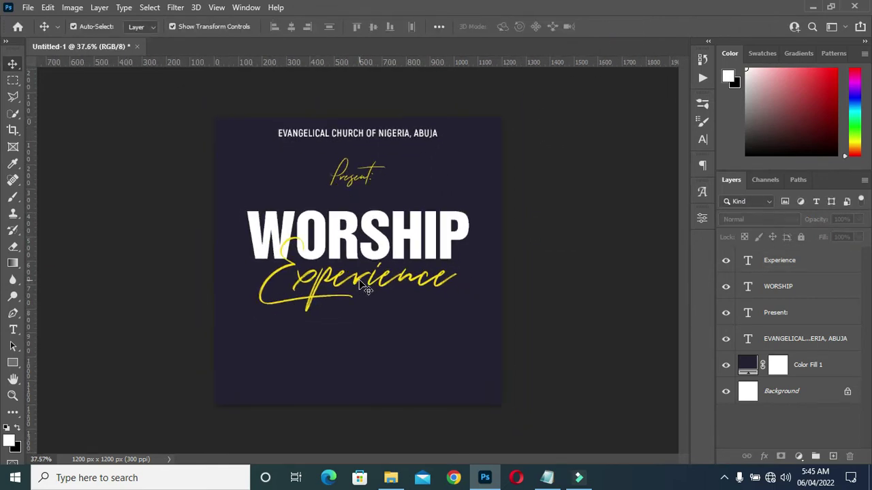
key(ctrl+z)
key(ctrl+shift+z)
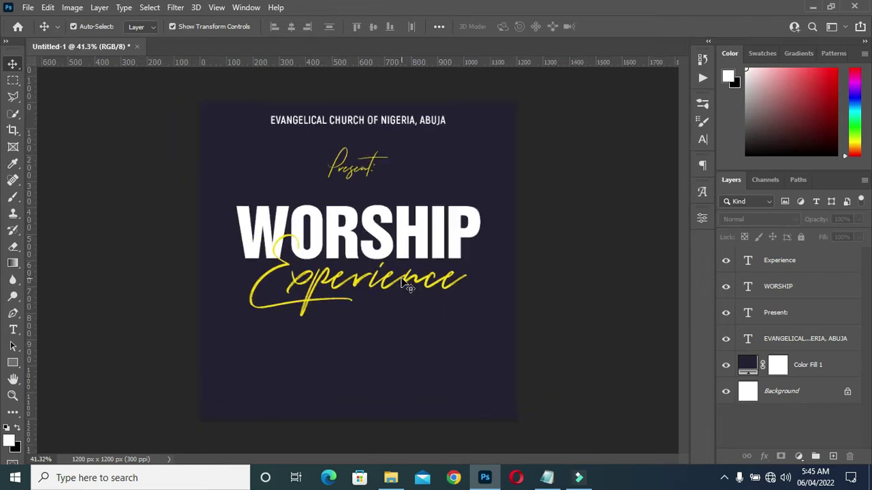
Step: Add a Drop Shadow to the "Experience" layer with distance 4 px, spread 10% and size 27 px
click(788, 260)
click(764, 458)
key(Escape)
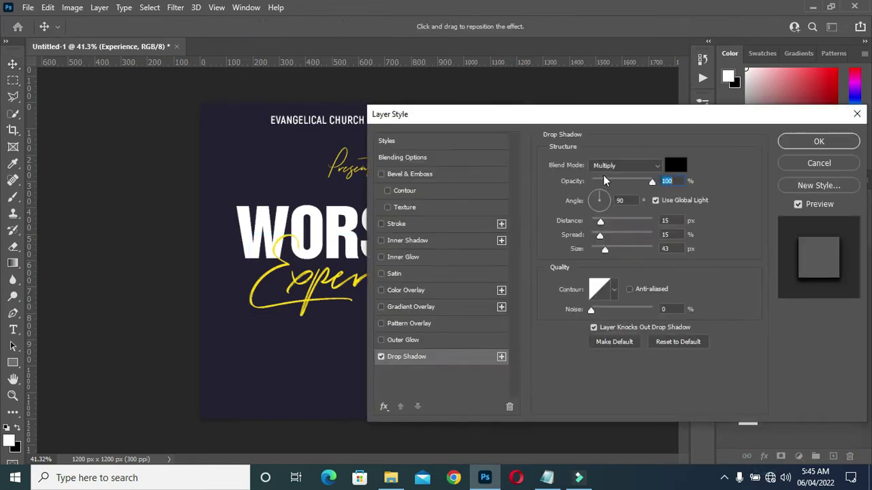
drag(581, 117, 675, 121)
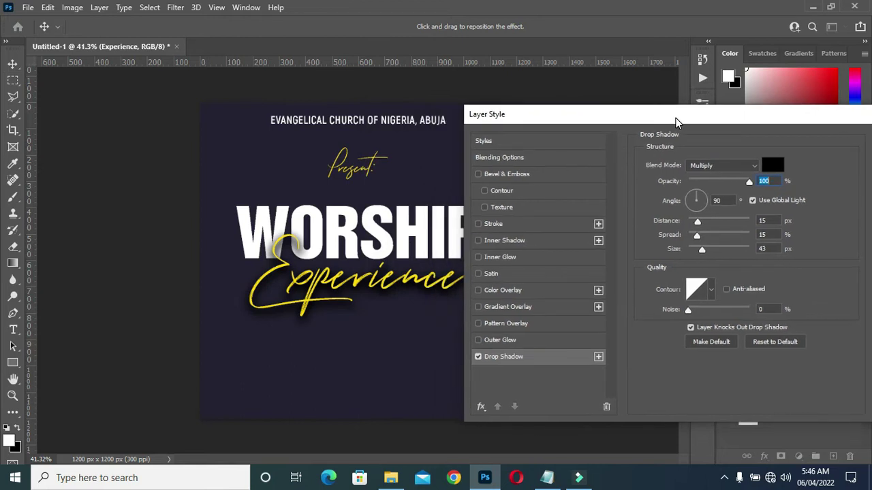
drag(698, 221, 694, 221)
mouse_move(698, 237)
mouse_down()
mouse_move(695, 251)
mouse_move(695, 226)
mouse_up()
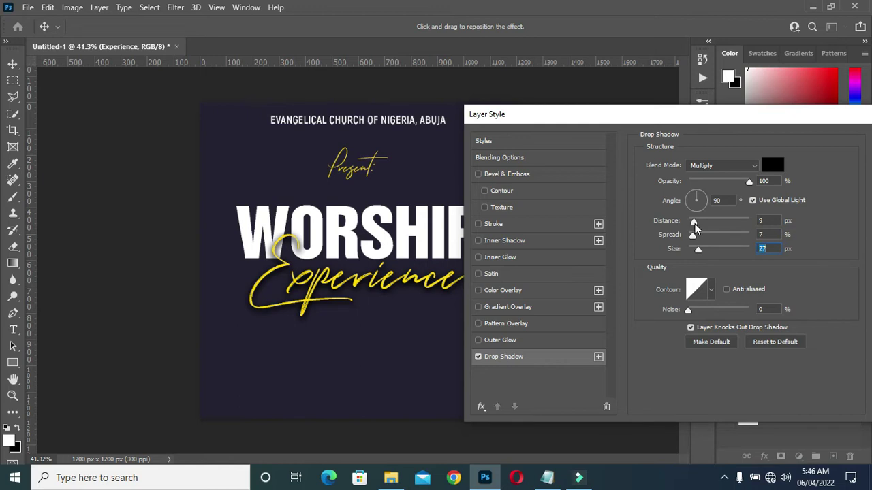
click(695, 223)
click(691, 223)
drag(726, 107, 578, 130)
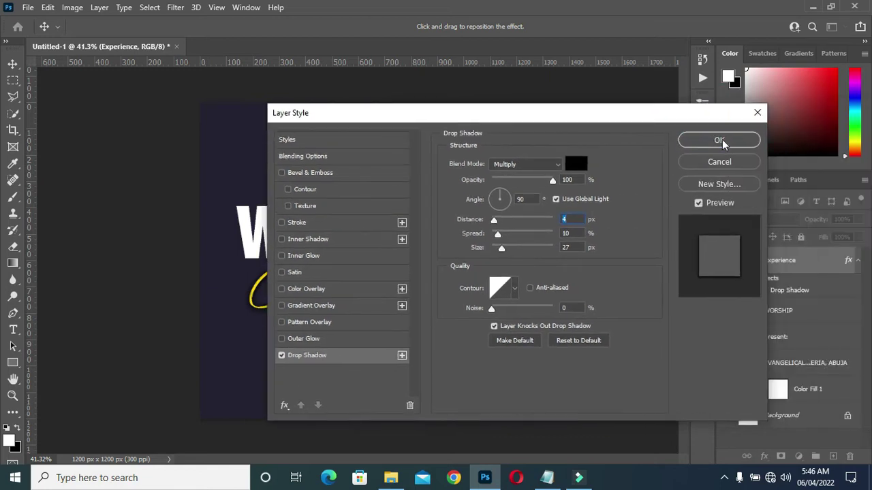
click(718, 140)
click(574, 250)
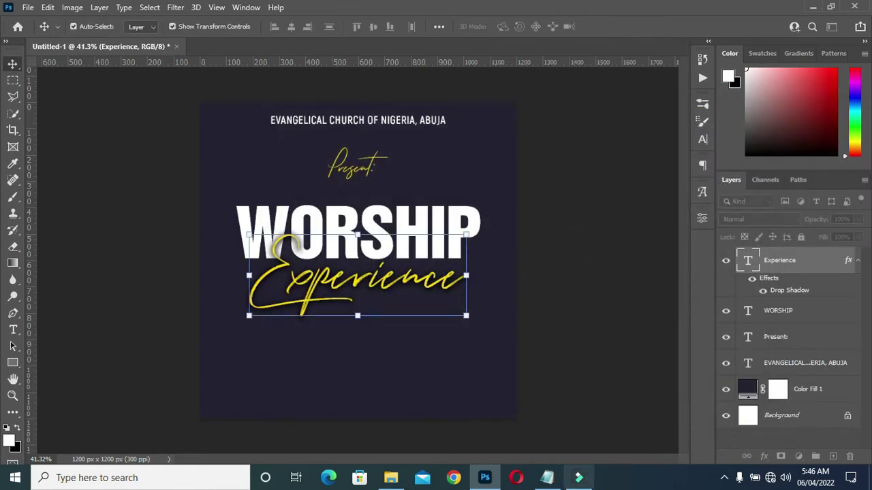
Step: Copy "19TH" from the Notepad file, return to the flyer and collapse the "Experience" layer's effects list
scroll(368, 232, down, 1)
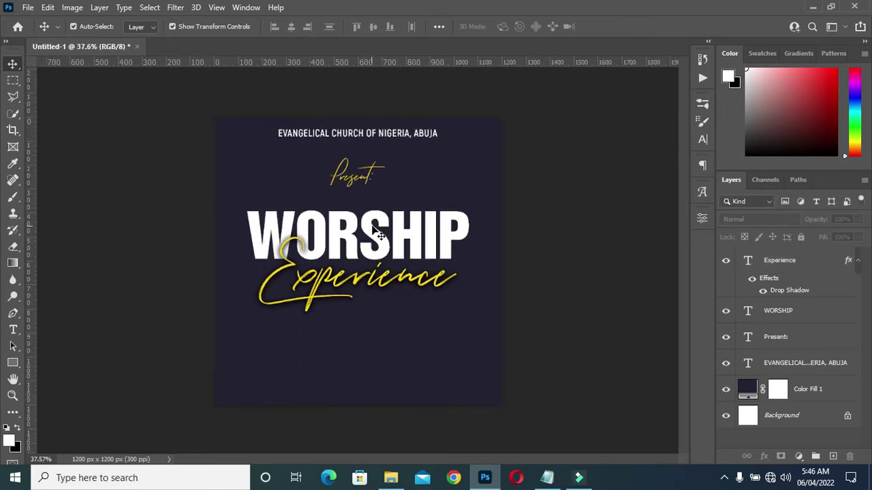
scroll(367, 225, up, 1)
scroll(397, 198, down, 3)
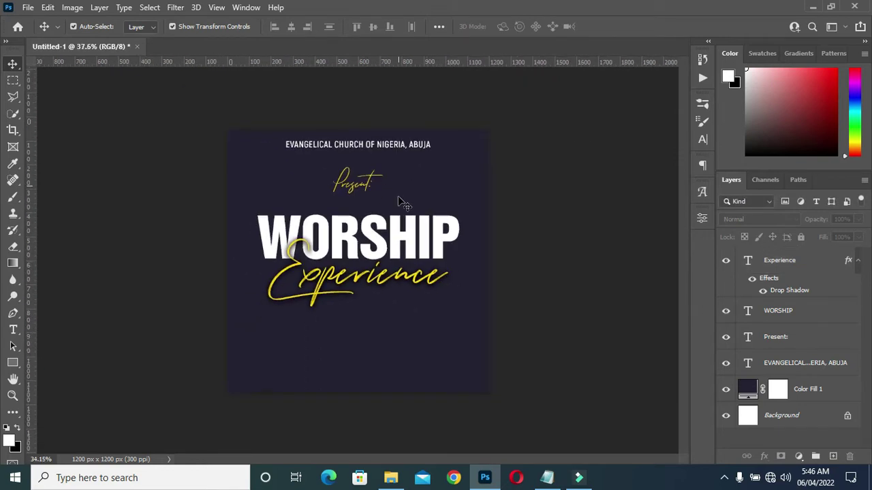
click(547, 477)
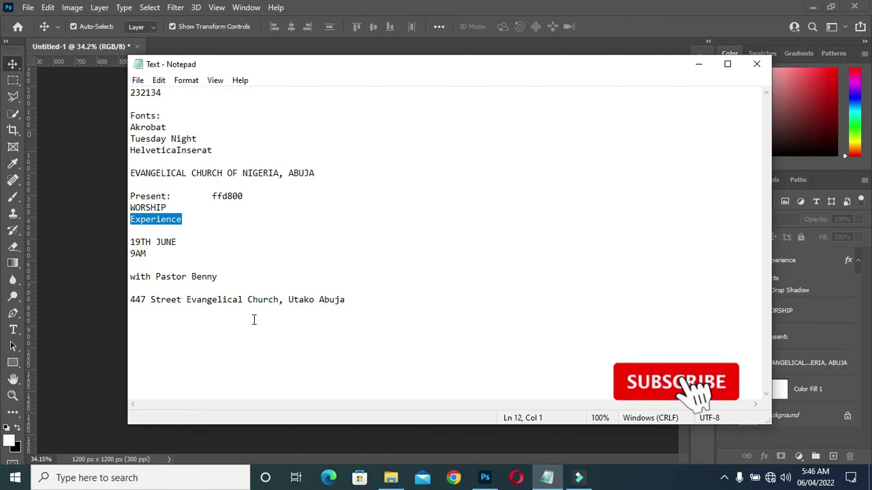
double_click(153, 242)
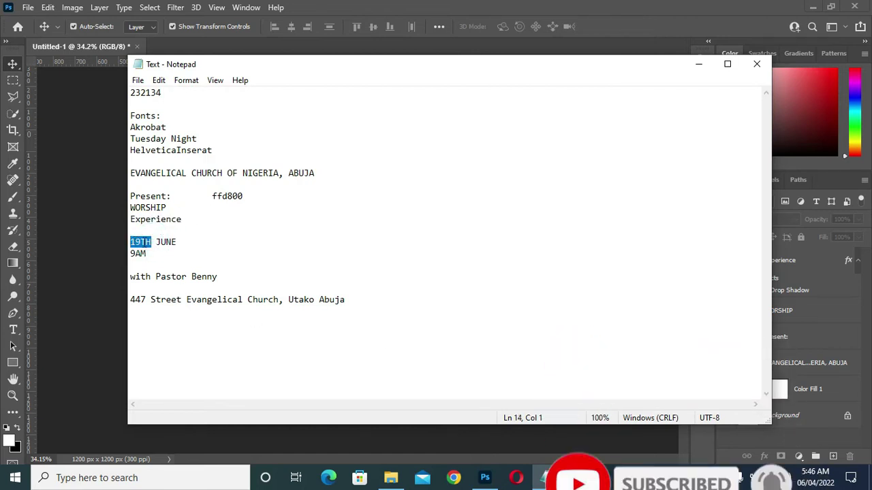
click(698, 64)
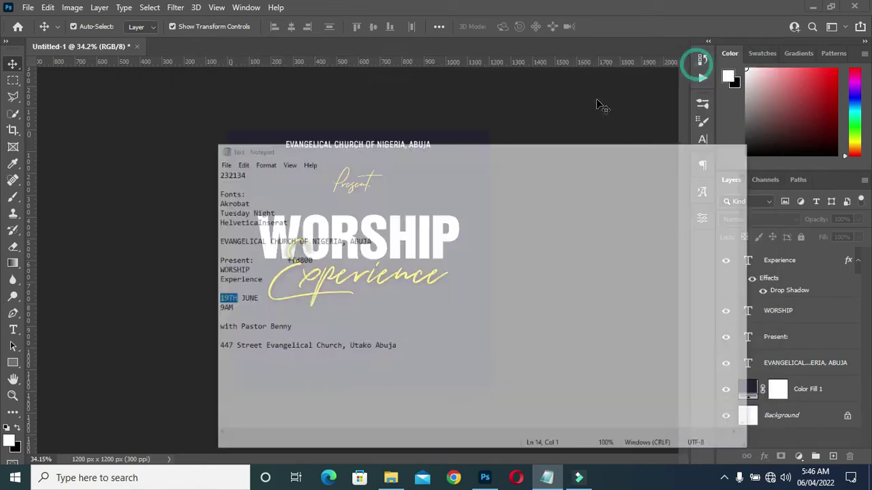
scroll(329, 300, up, 2)
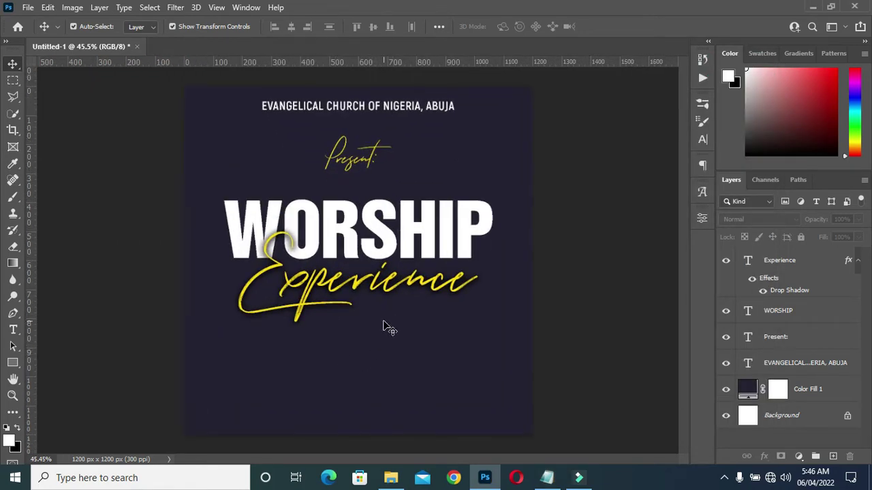
click(860, 262)
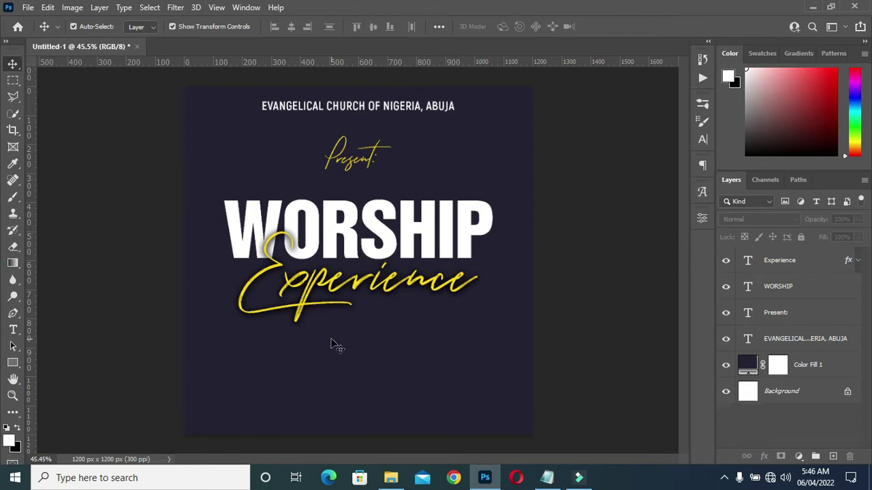
Step: Add the text "19TH" below "Experience" in HelveticaInserat Roman at 10 pt, coloured white (ffffff)
key(t)
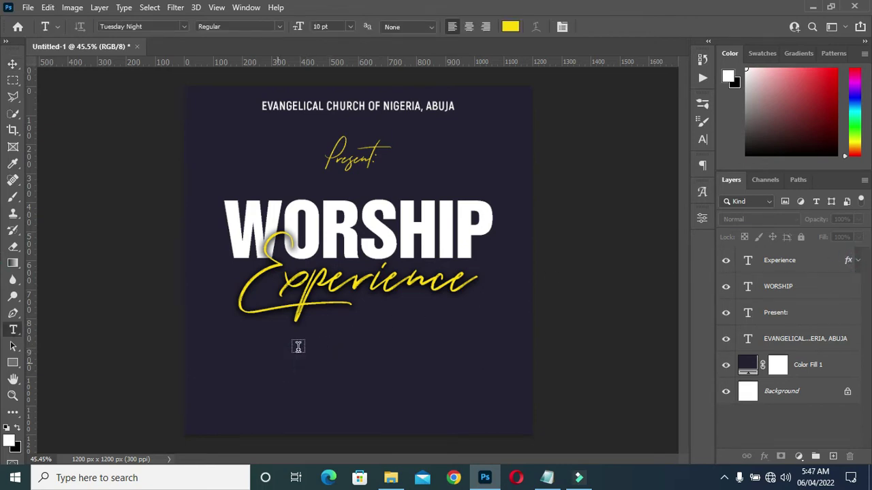
click(298, 347)
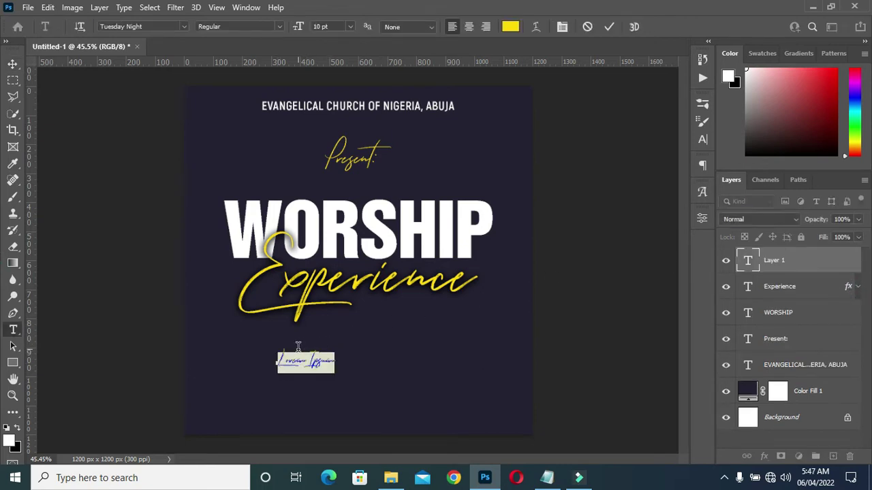
click(184, 27)
click(168, 65)
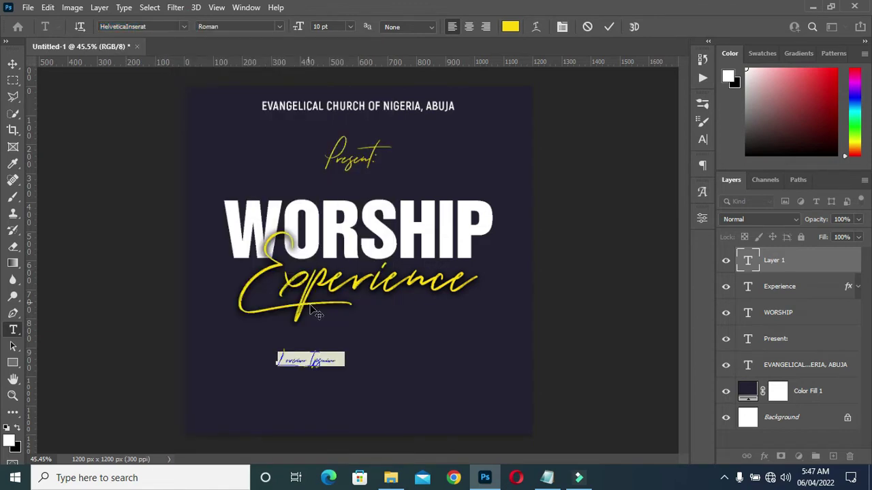
click(510, 27)
text(ffffff)
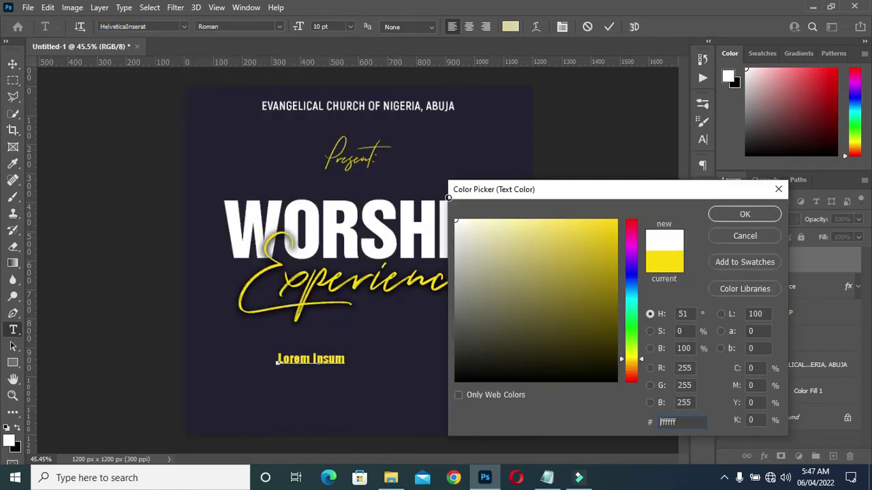
click(726, 215)
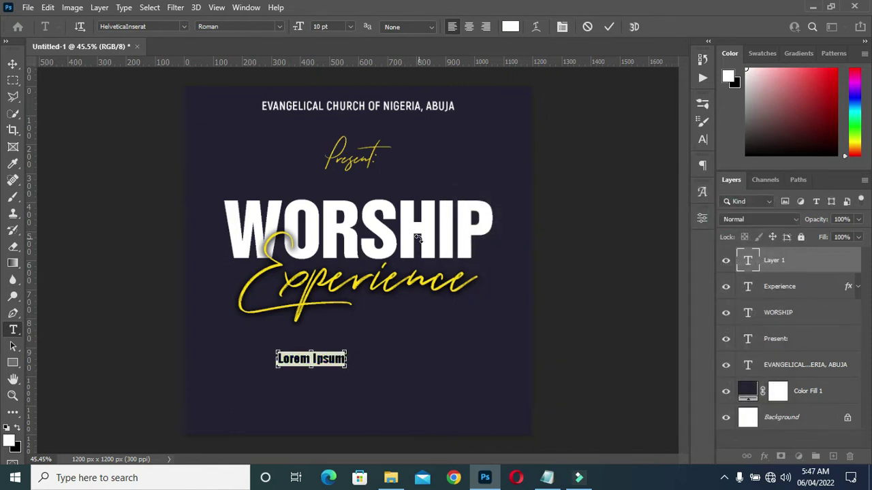
text(19TH)
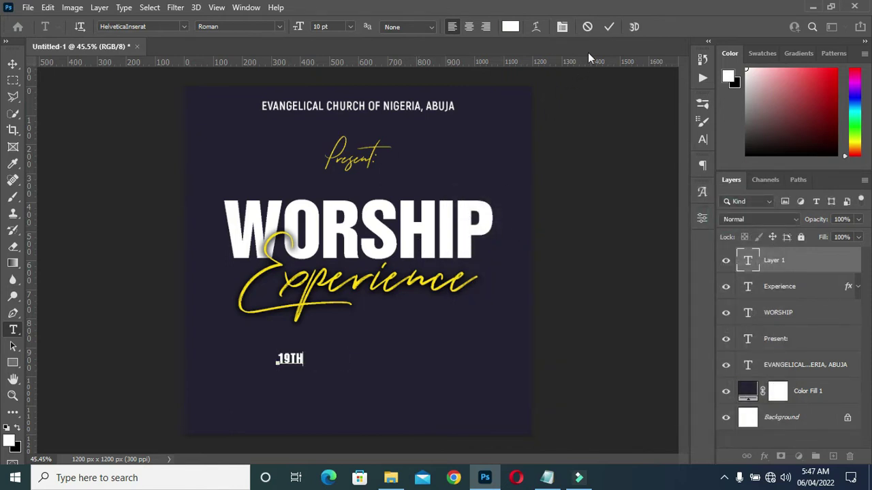
click(607, 27)
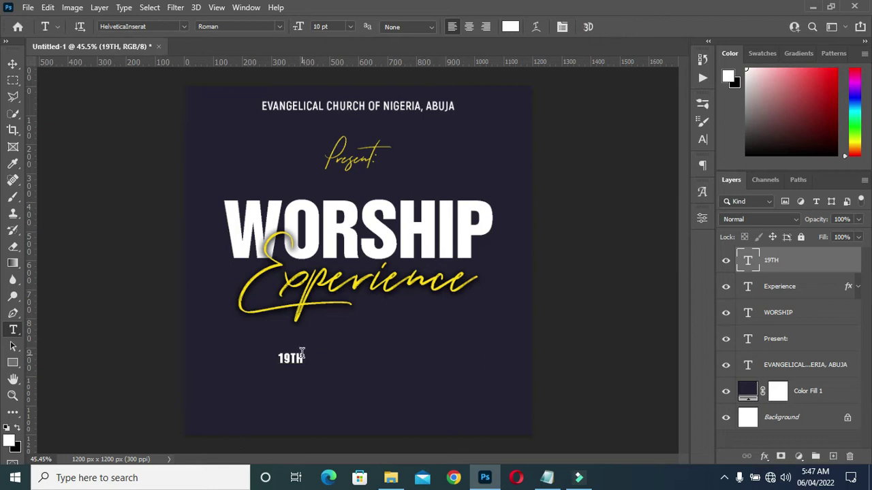
Step: Scale the "19TH" text proportionally to about 286%, keeping it below the left half of "Experience"
click(13, 63)
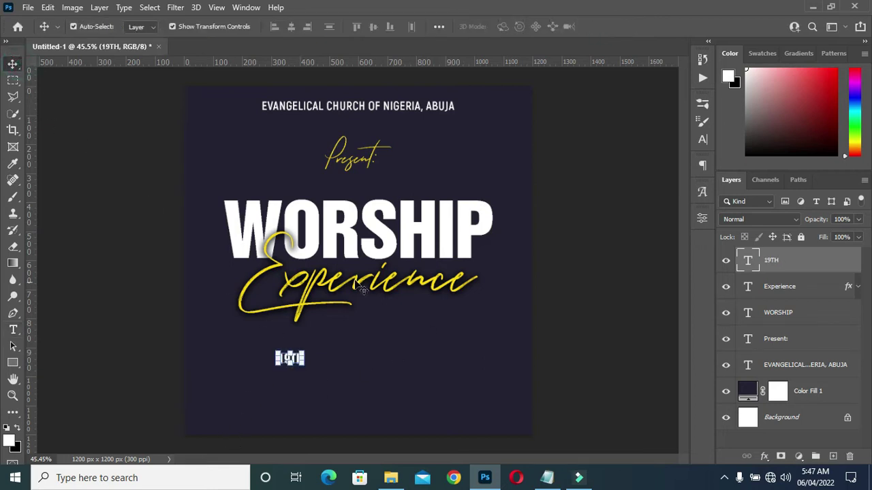
scroll(345, 305, up, 2)
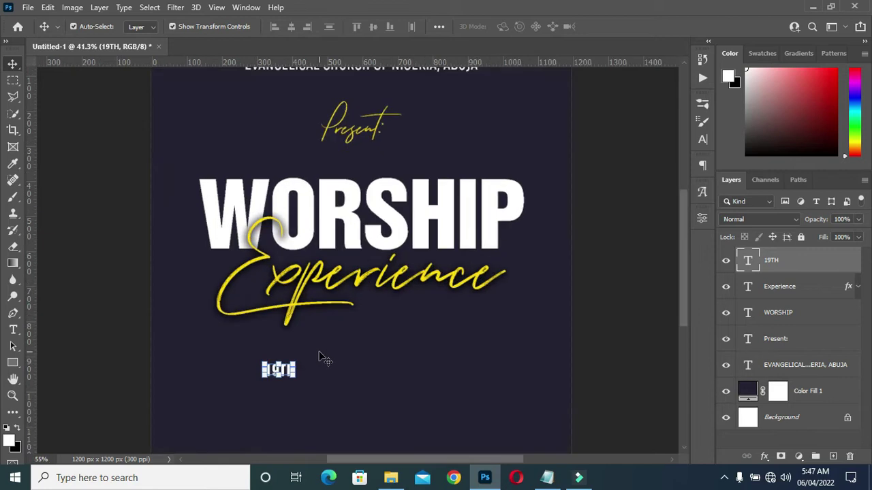
key(ctrl+t)
mouse_move(278, 362)
mouse_down()
mouse_move(278, 330)
mouse_move(276, 372)
mouse_up()
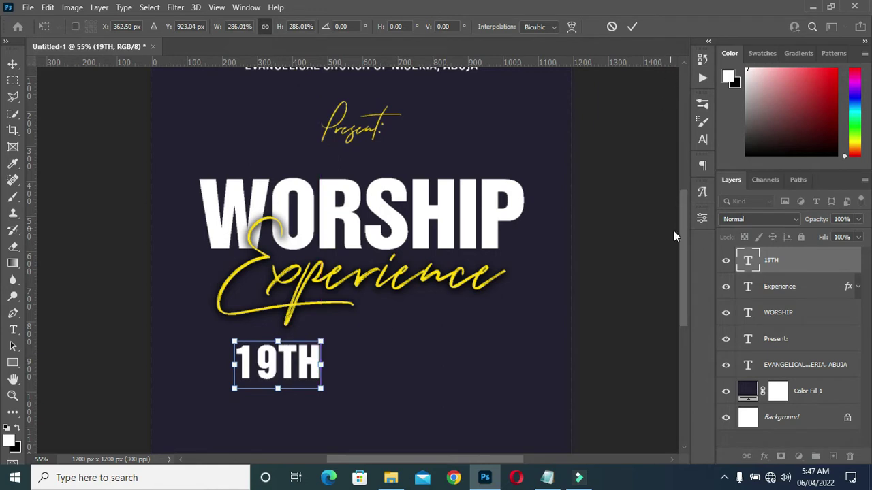
drag(684, 256, 684, 287)
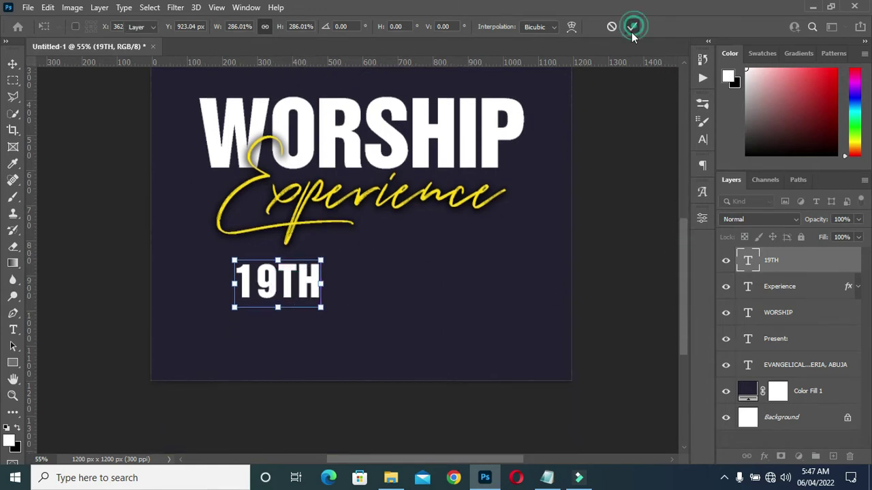
click(632, 26)
Step: Place the image 3132 from the Worship Experience 2 folder directly above the Color Fill 1 layer, filling the canvas
click(399, 297)
scroll(399, 297, down, 2)
click(390, 477)
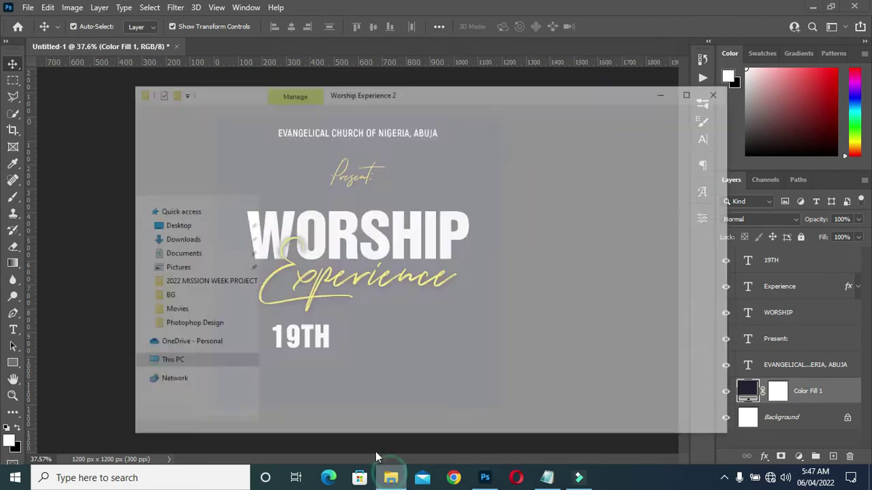
click(354, 212)
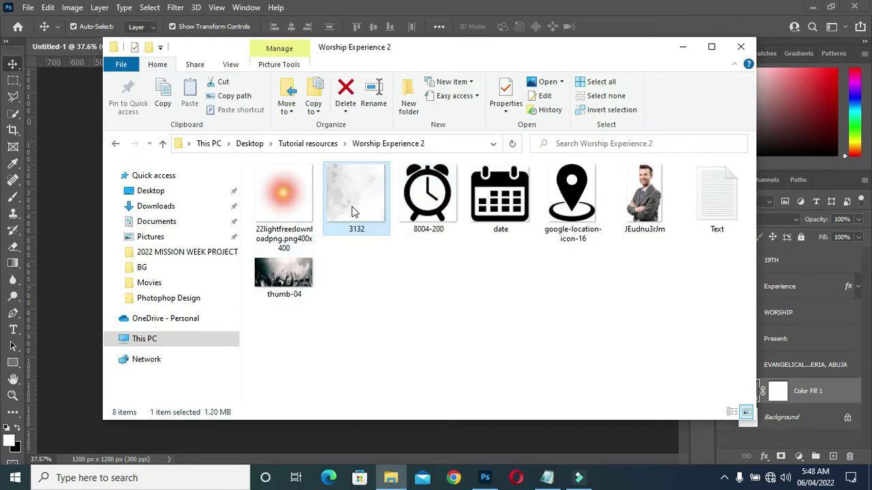
drag(353, 212, 360, 310)
click(359, 114)
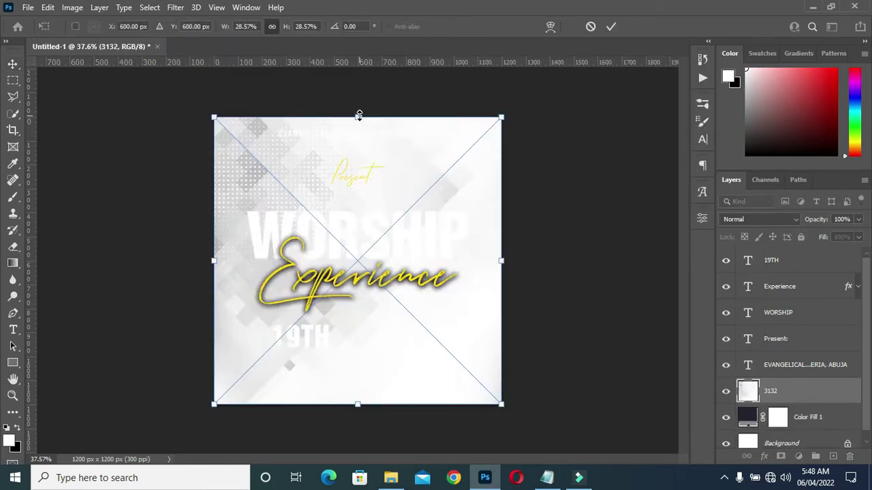
click(611, 26)
Step: Set the 3132 layer's blend mode to Linear Burn
scroll(418, 220, up, 1)
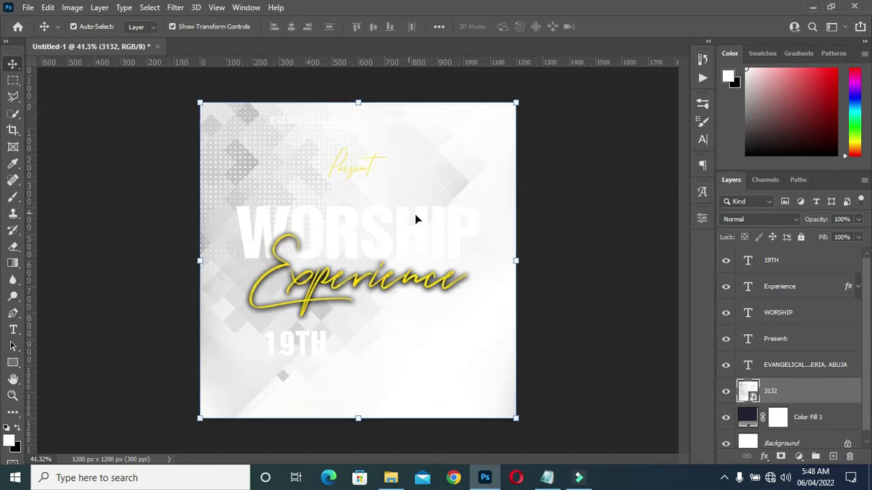
click(767, 221)
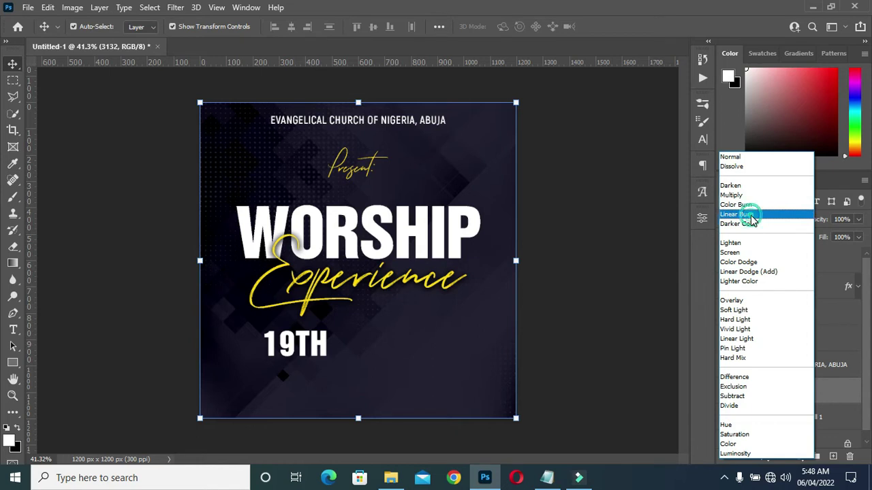
click(751, 216)
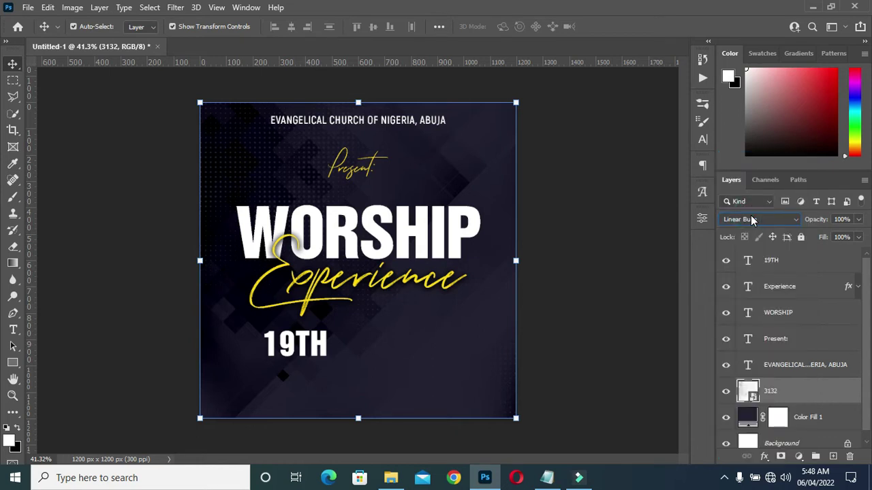
Step: Place the thumb-04 crowd photo above the 3132 layer, enlarged slightly beyond the canvas width and covering the canvas's upper half
mouse_move(391, 478)
click(408, 436)
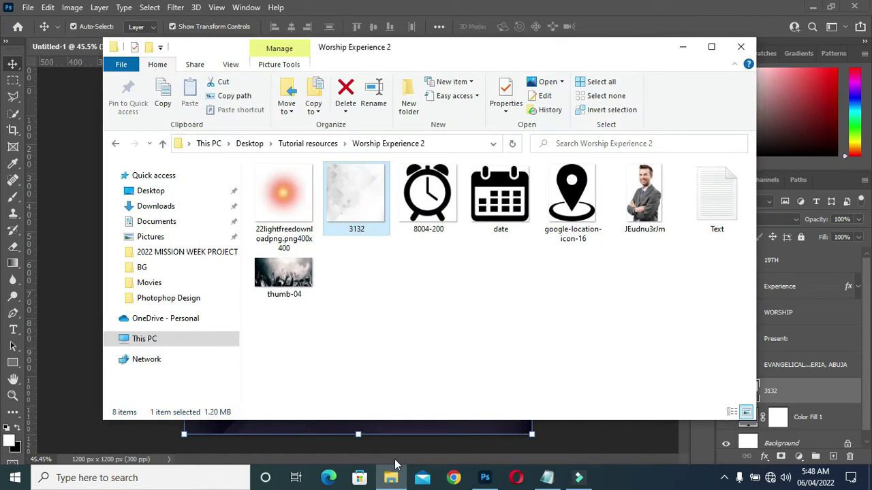
drag(281, 276, 156, 302)
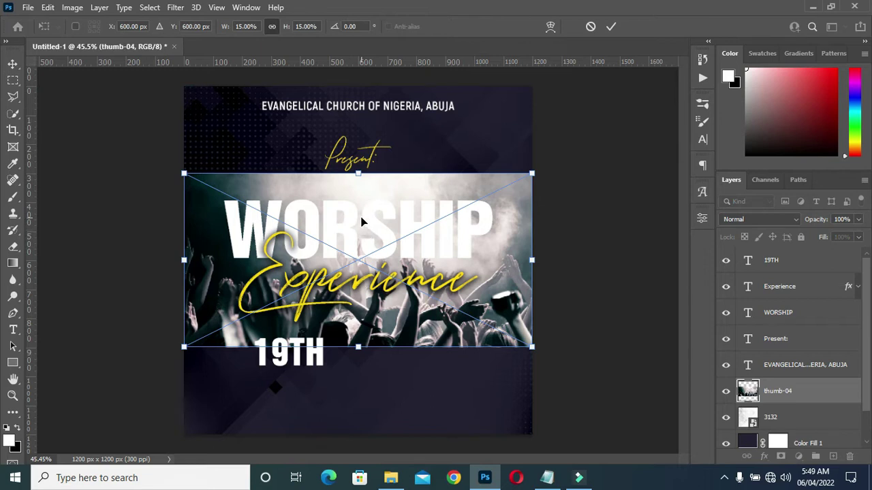
drag(386, 182, 389, 163)
drag(358, 320, 360, 337)
drag(375, 164, 382, 107)
drag(382, 108, 379, 91)
click(615, 27)
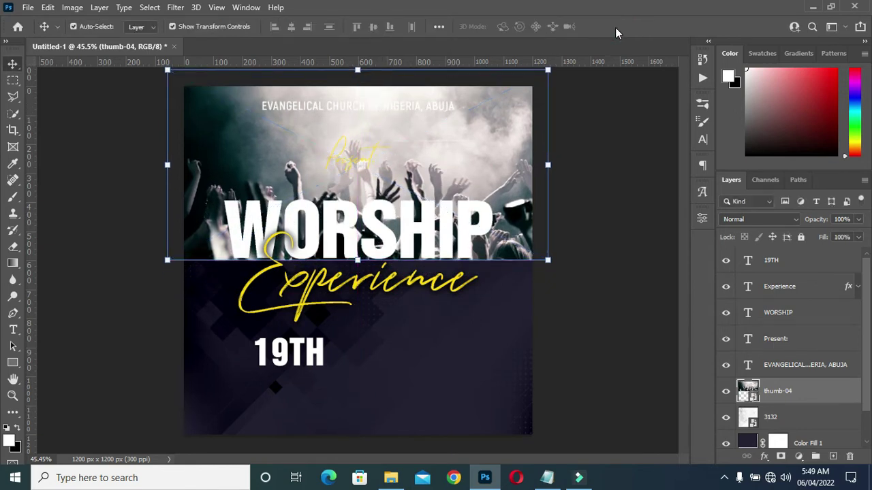
Step: Apply a soft Gaussian Blur to the thumb-04 crowd photo and collapse its smart filter list
click(175, 7)
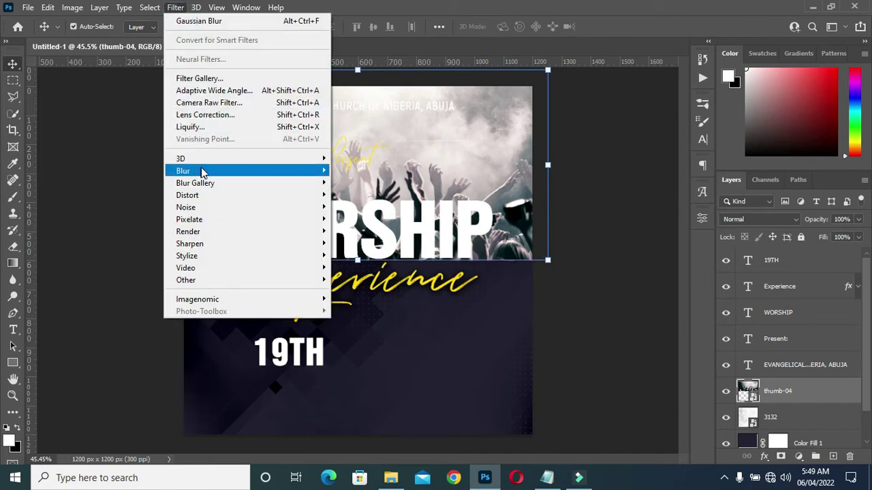
mouse_move(202, 171)
click(365, 220)
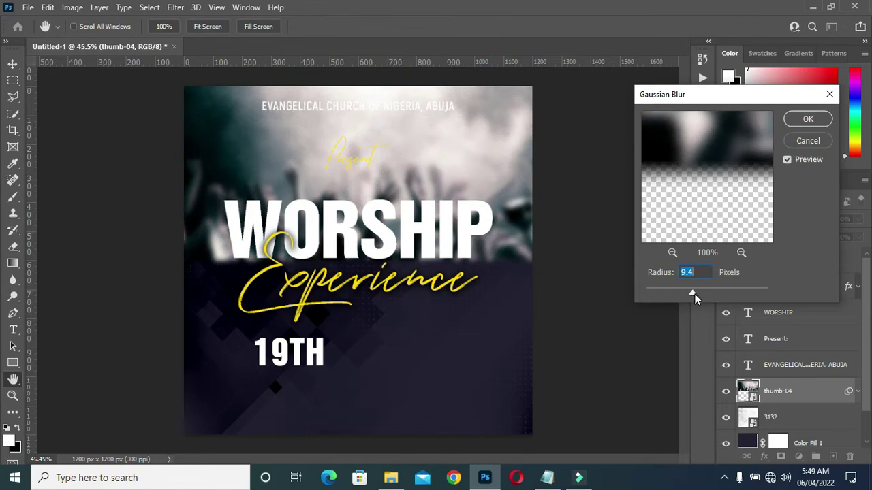
drag(685, 295, 686, 295)
click(808, 118)
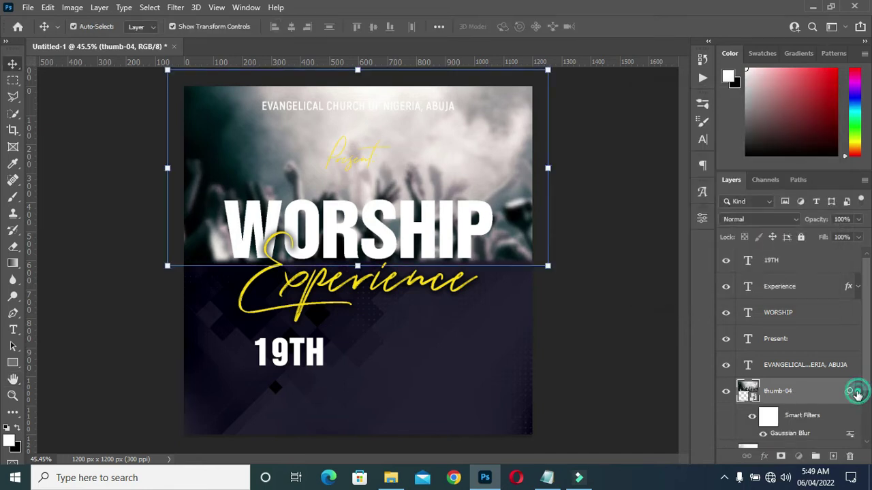
click(858, 392)
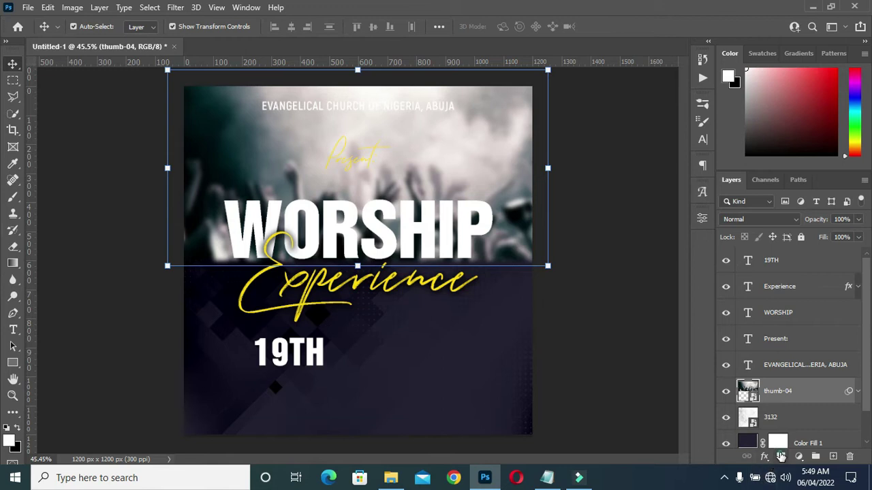
Step: Add a layer mask to thumb-04 and fade the photo's lower edge into the background with upward linear gradients, then clear the selection
click(780, 455)
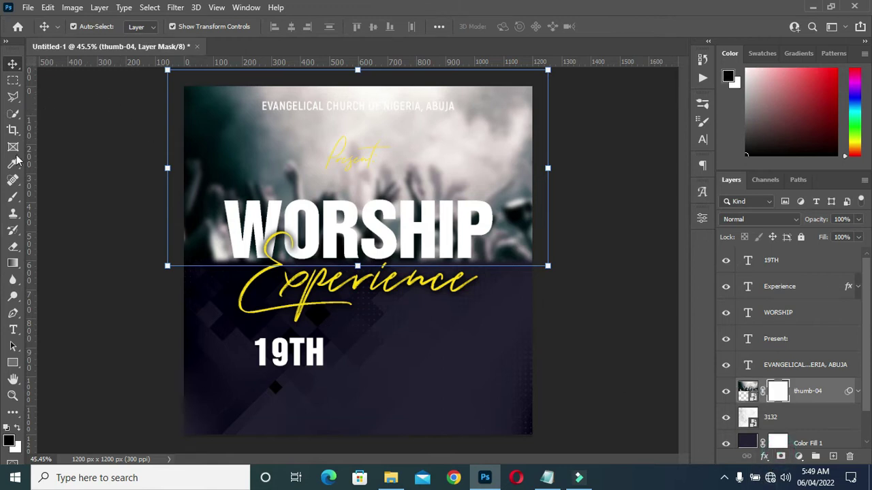
click(14, 264)
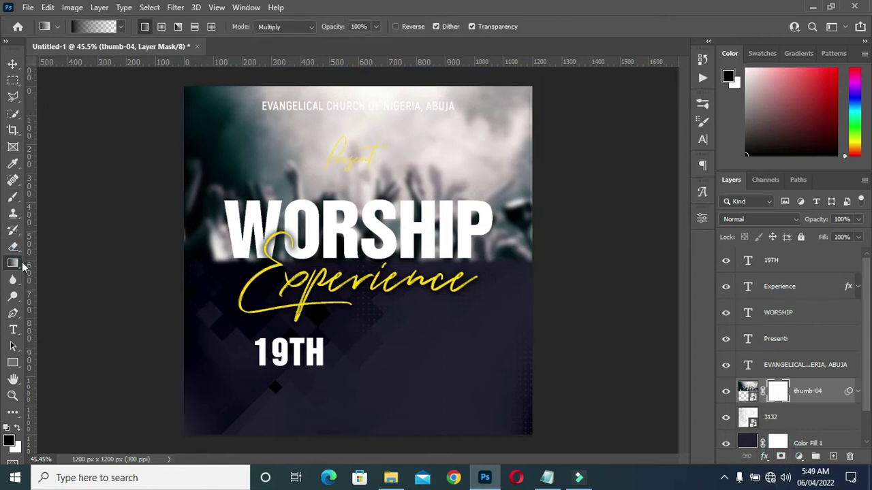
drag(365, 298, 368, 205)
click(366, 292)
drag(357, 305, 355, 260)
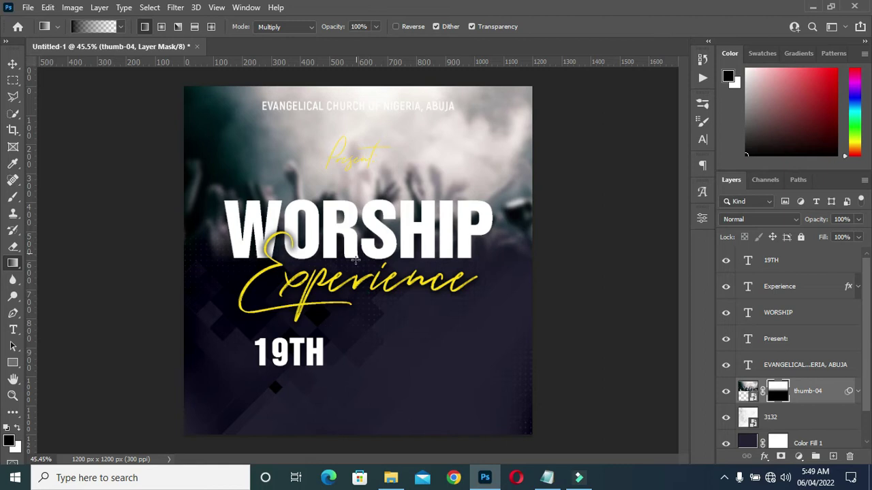
drag(357, 297, 361, 224)
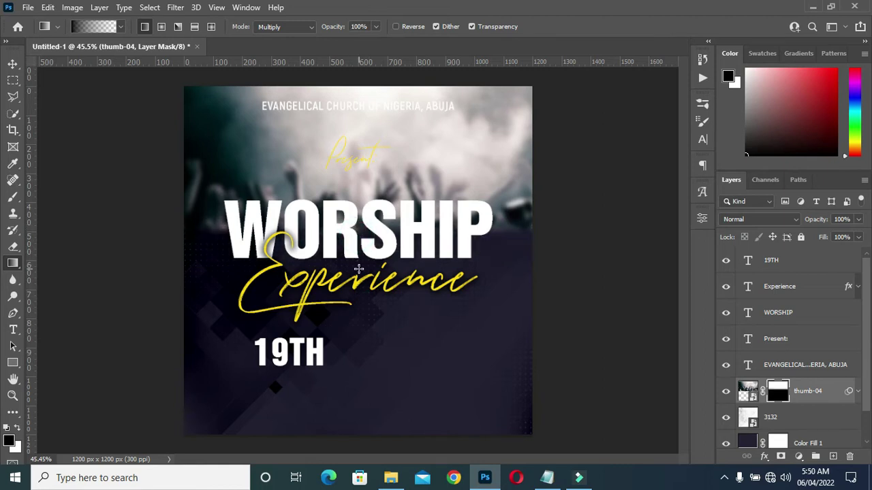
drag(361, 273, 353, 268)
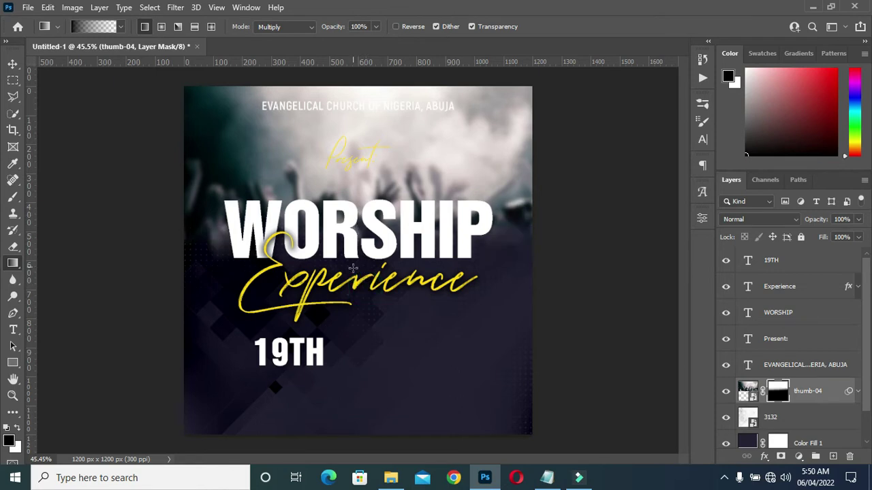
click(13, 62)
key(x)
click(43, 129)
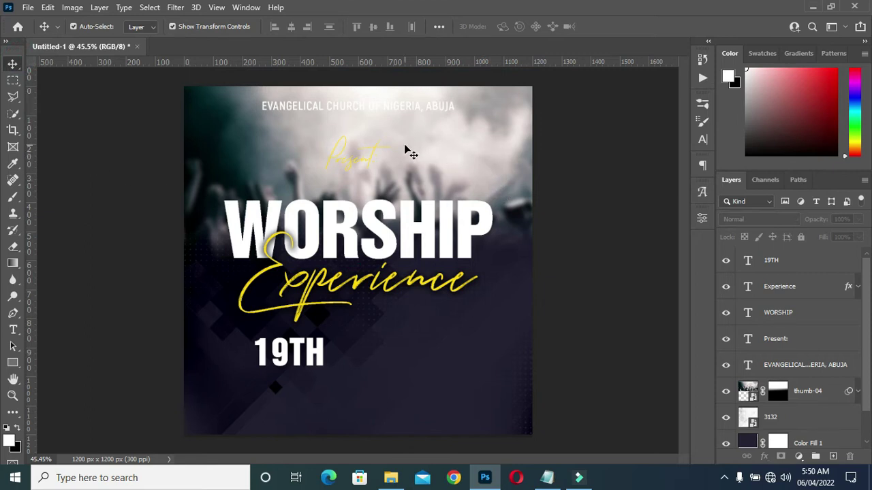
Step: Add a black Drop Shadow in Multiply mode at 100% opacity to the "Present:" text, fine-tuning the shadow's spread
click(344, 166)
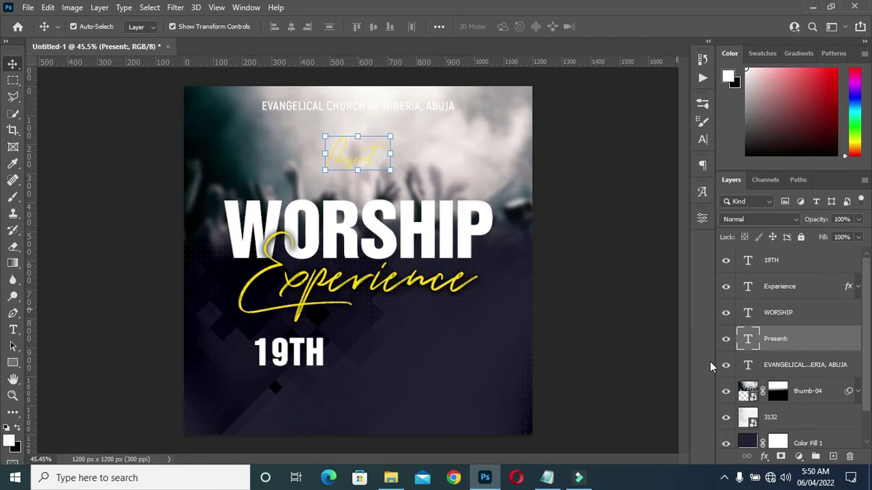
click(764, 457)
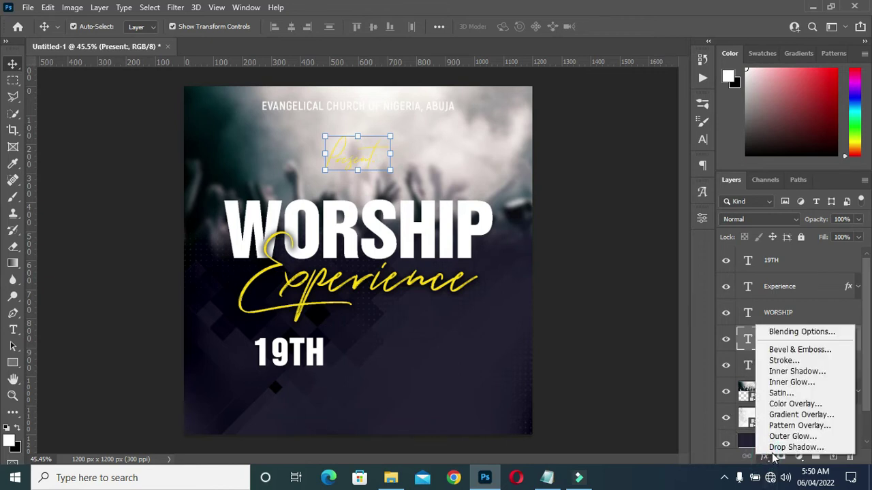
click(777, 448)
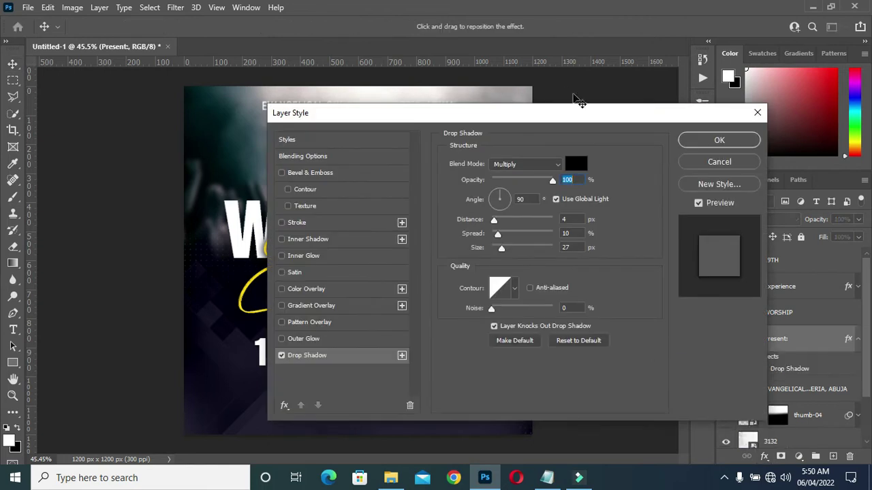
drag(552, 114, 763, 129)
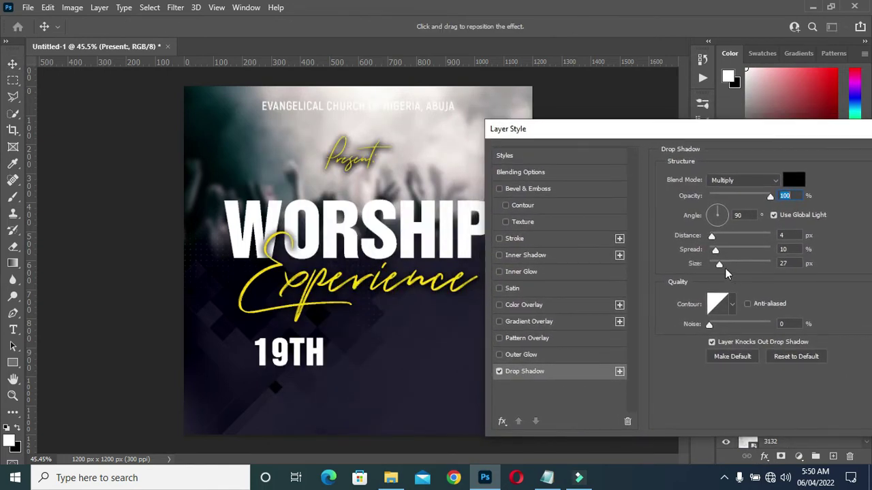
drag(718, 252, 715, 270)
drag(790, 130, 651, 133)
click(799, 169)
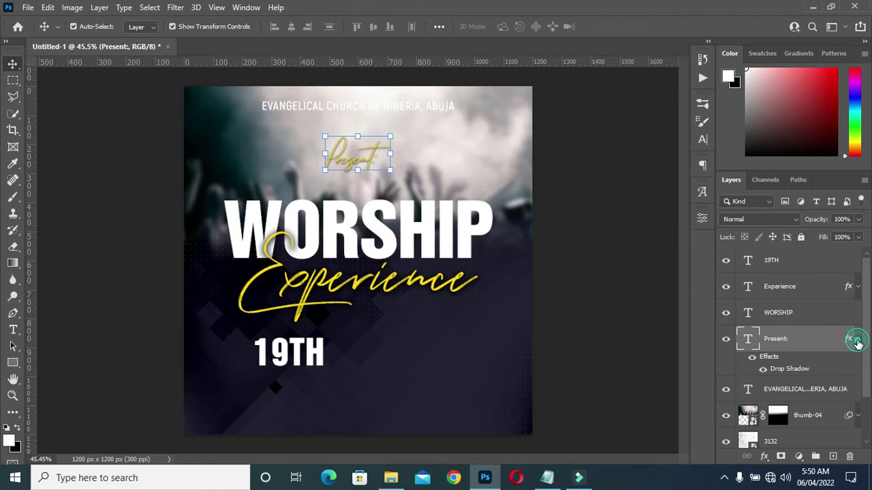
Step: Lower the opacity of the thumb-04 crowd photo layer to 68% and deselect it
click(811, 388)
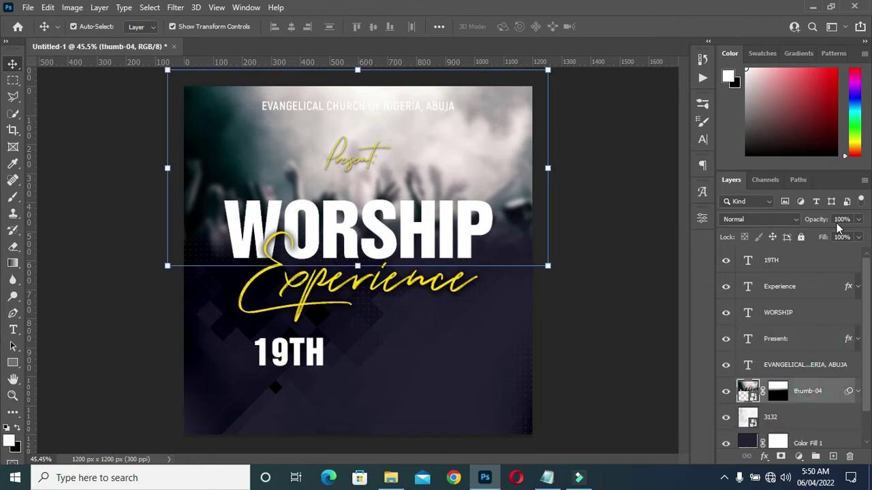
click(838, 218)
text(68)
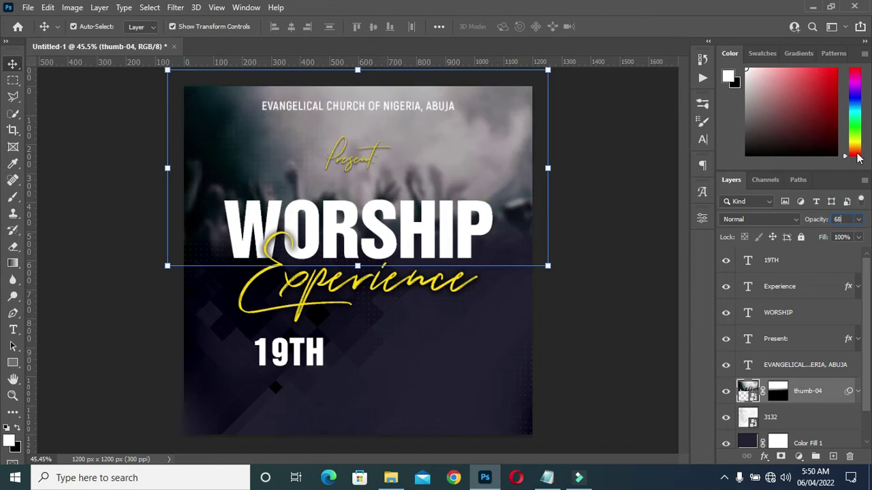
click(656, 180)
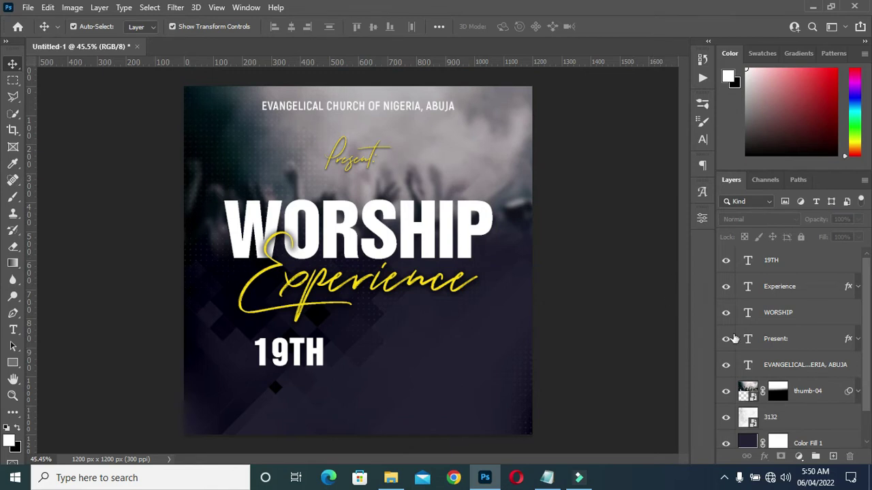
Step: Copy the Drop Shadow from the "Present:" text to the "EVANGELICAL CHURCH OF NIGERIA, ABUJA" text and collapse its effects list
key(ctrl+plus)
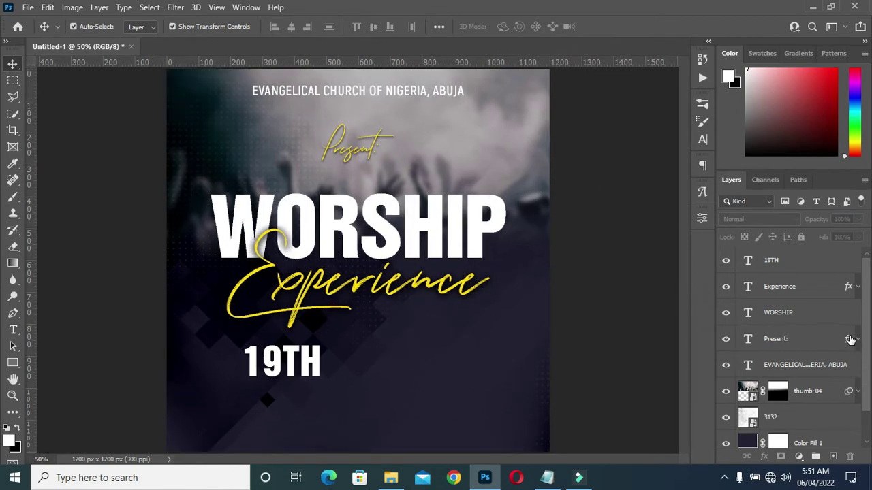
drag(850, 339, 847, 367)
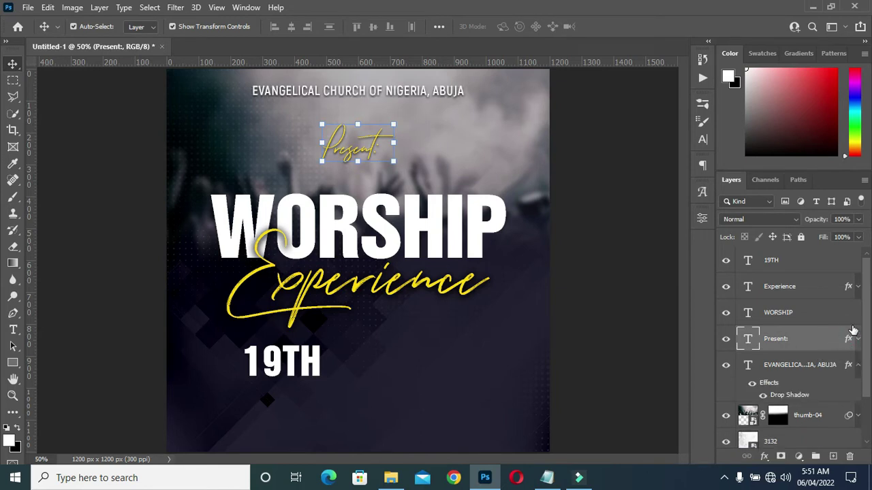
click(597, 265)
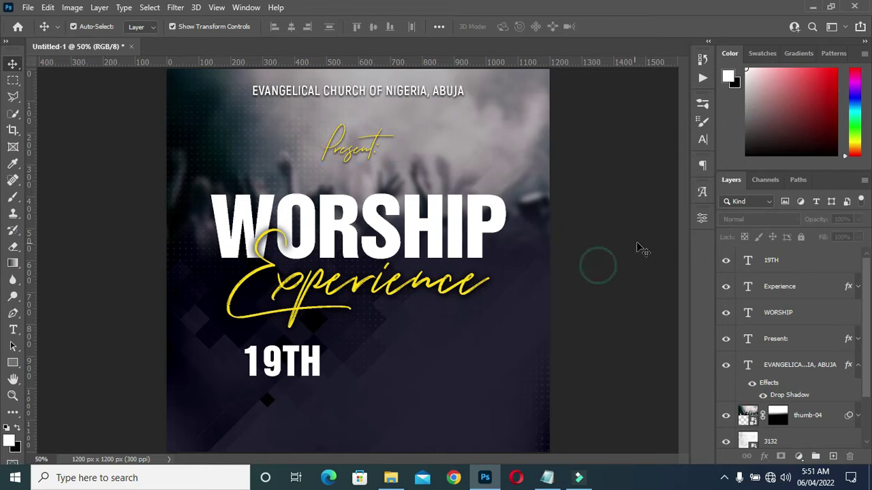
click(857, 365)
Step: Create a new empty layer above thumb-04 and choose the DryBrush5 preset at 1677 px for the Brush tool
scroll(415, 210, down, 2)
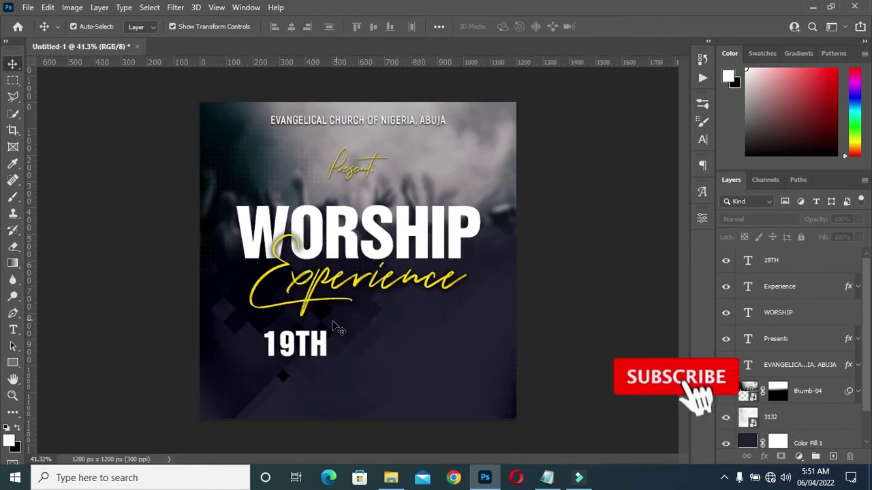
click(187, 167)
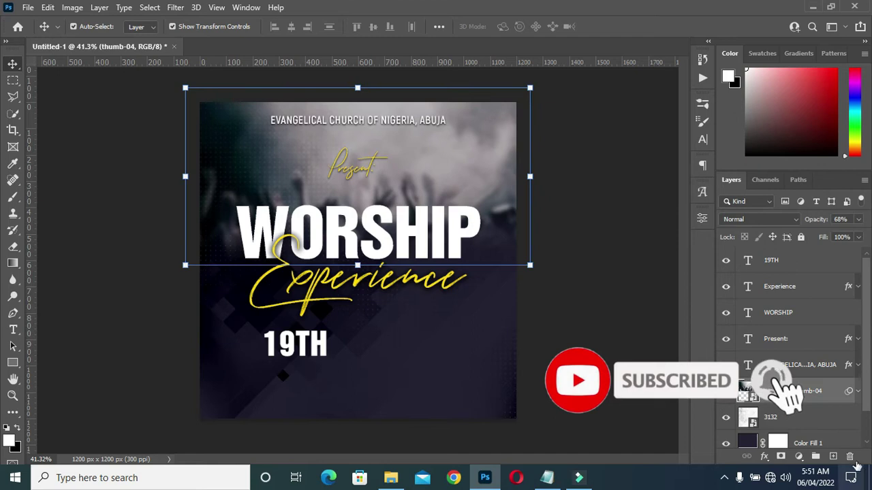
key(ctrl+shift+alt+n)
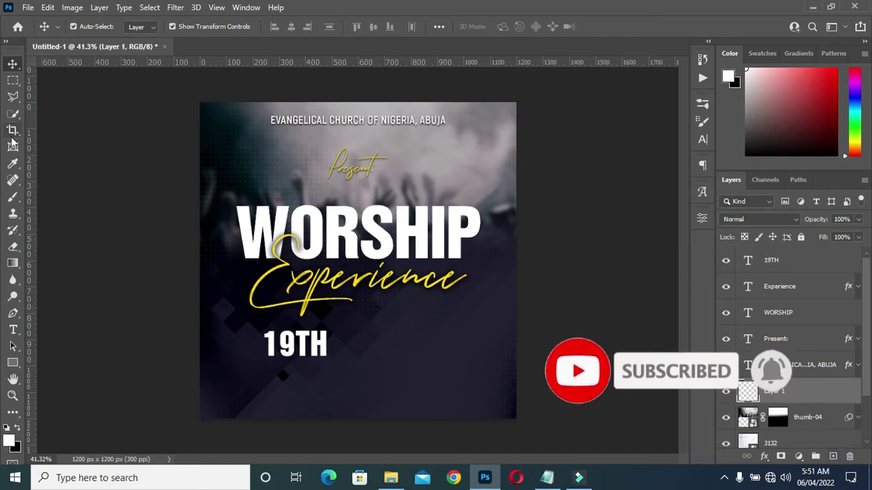
click(12, 197)
click(61, 197)
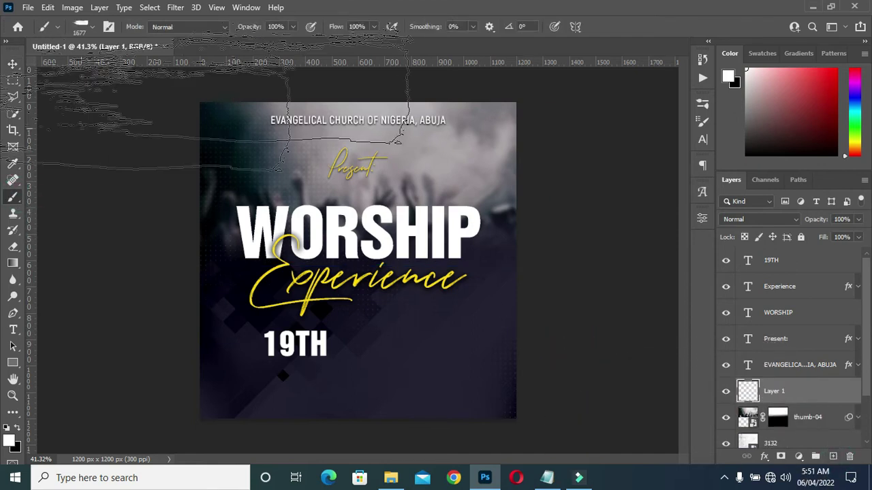
click(89, 25)
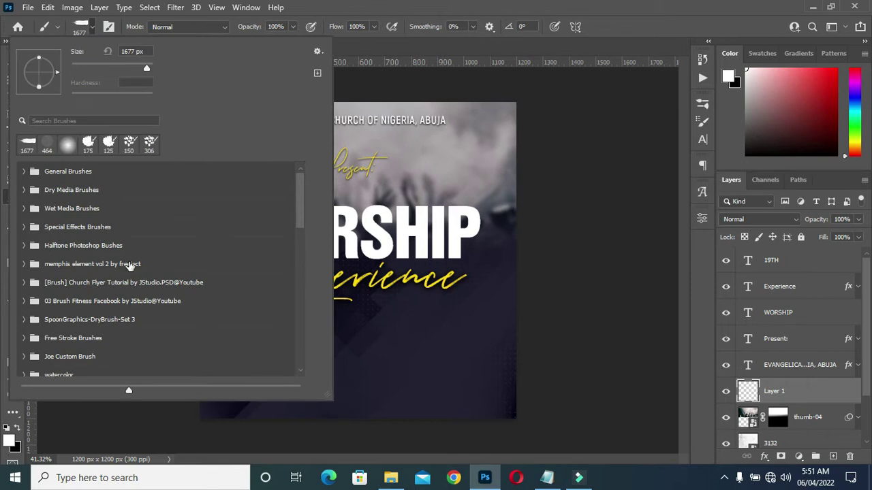
scroll(109, 232, down, 10)
scroll(116, 336, down, 3)
click(109, 310)
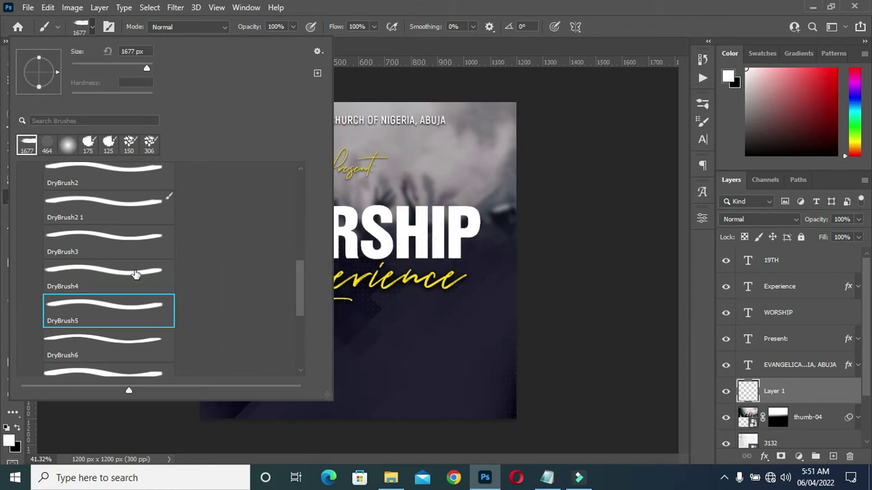
click(93, 26)
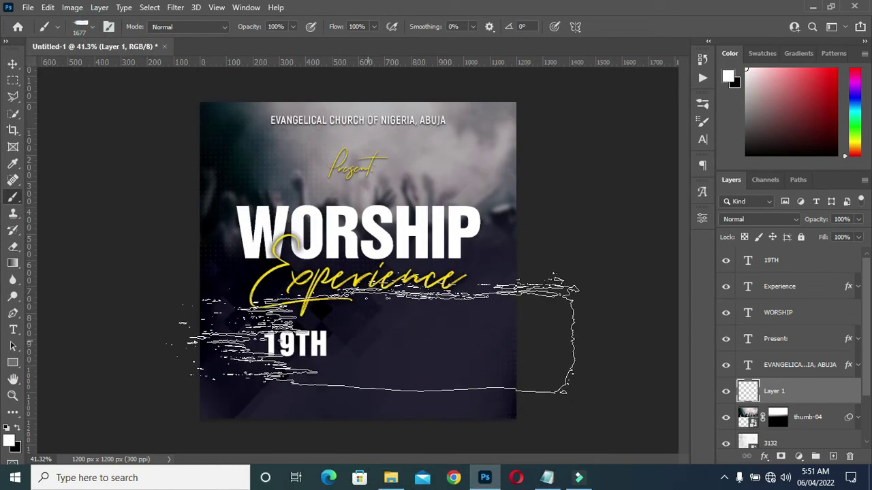
Step: Paint overlapping white dry-brush stamps along the canvas's bottom edge on Layer 1, forming a solid strip with a ragged upper edge
scroll(340, 341, down, 2)
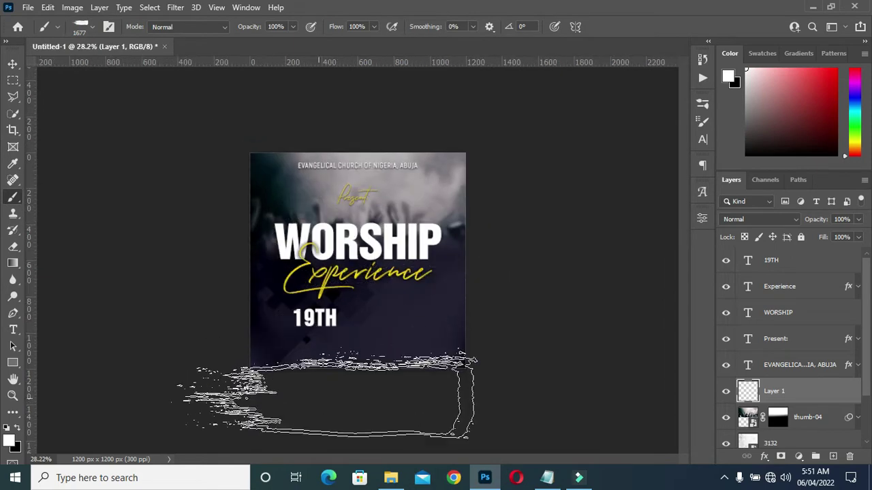
scroll(325, 402, up, 4)
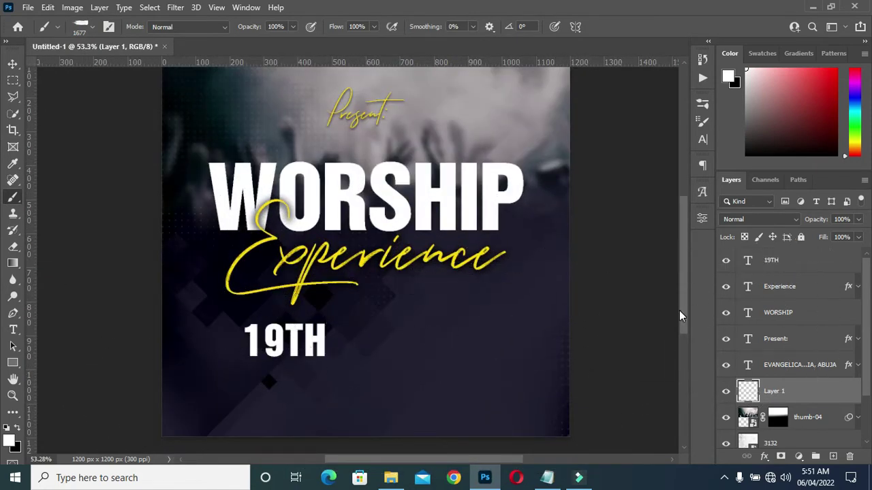
drag(680, 314, 682, 353)
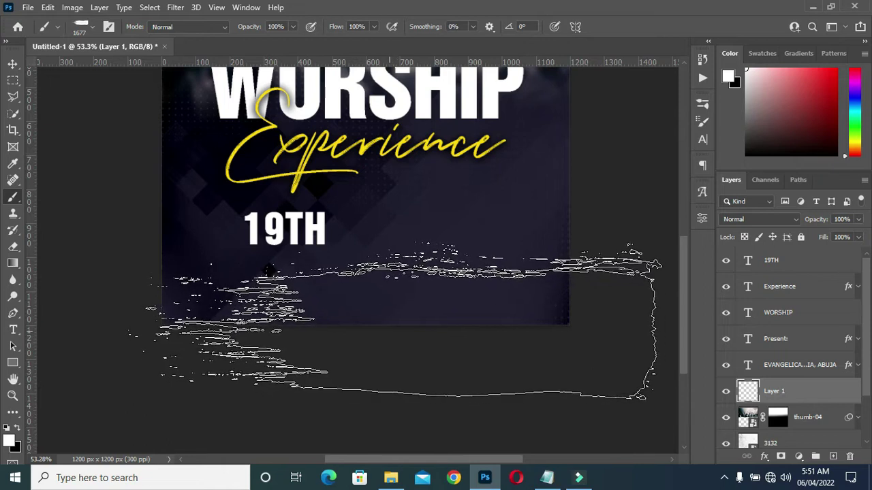
click(387, 334)
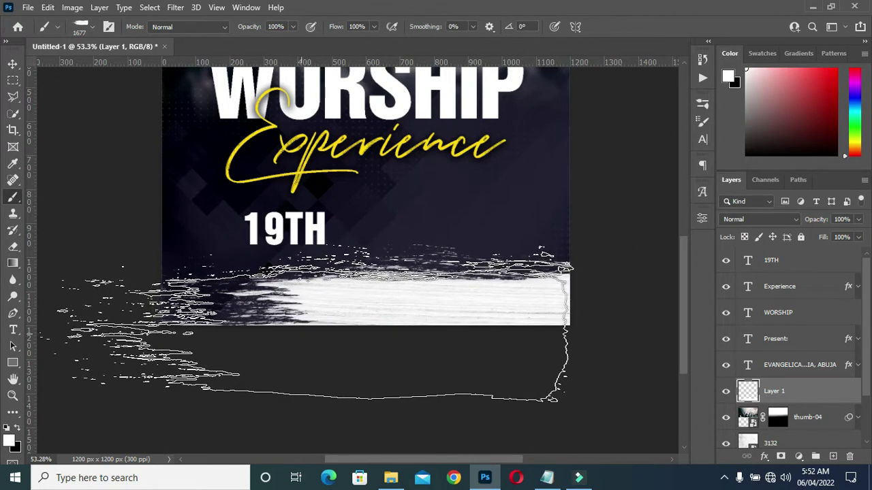
click(295, 334)
click(252, 341)
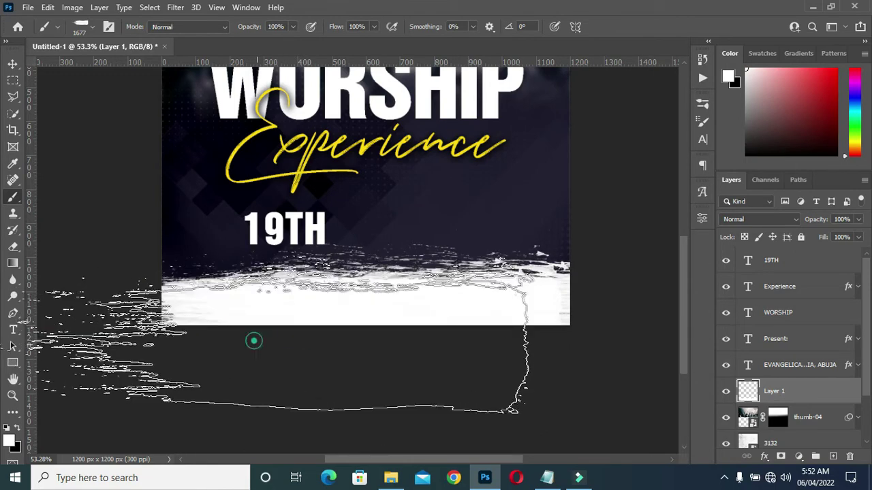
click(415, 329)
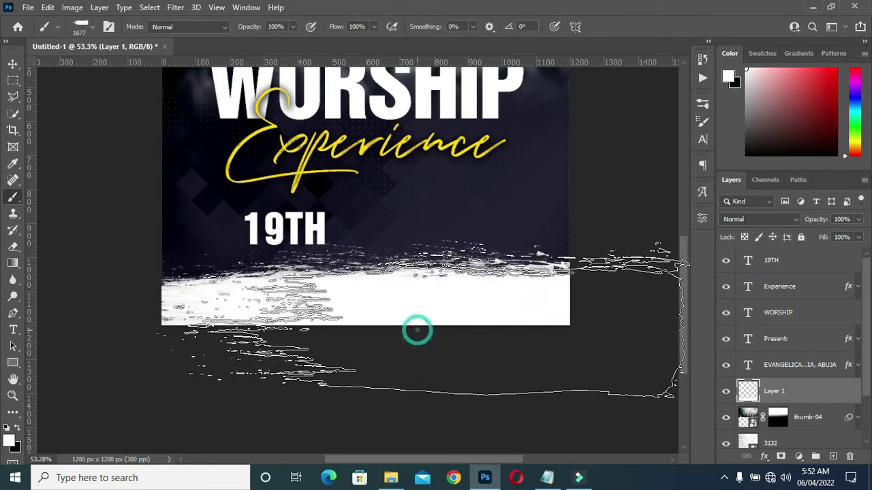
click(339, 333)
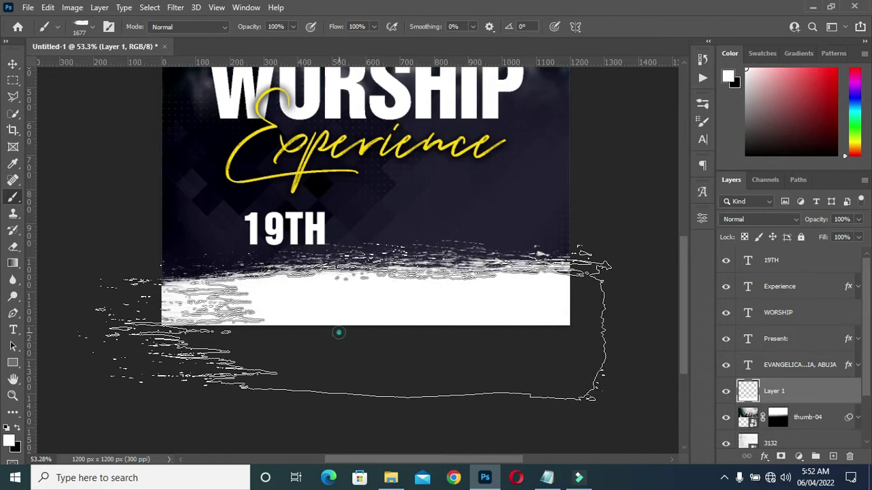
Step: Examine the white brush strip on Layer 1 against the whole flyer and up close, leaving nothing selected
scroll(409, 327, down, 3)
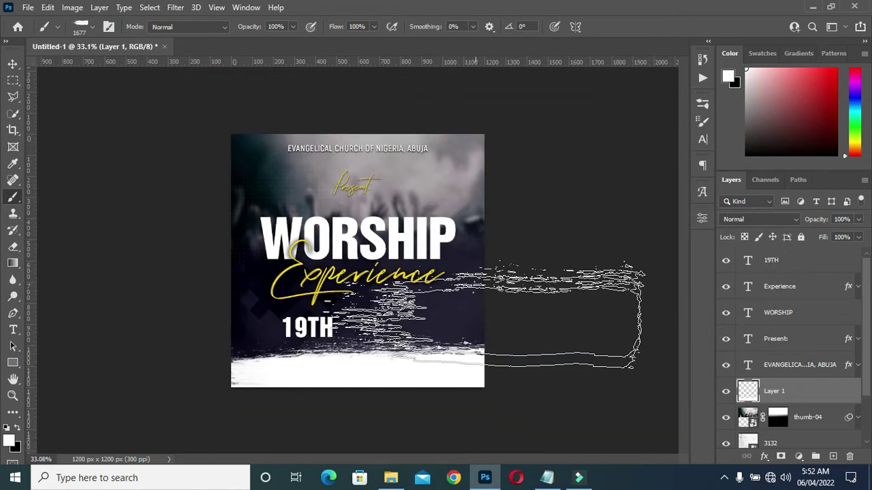
scroll(422, 338, up, 2)
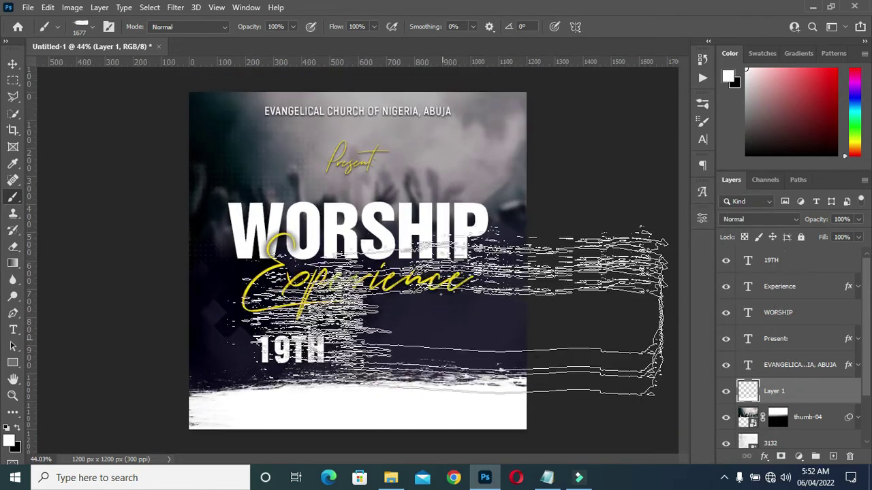
click(13, 63)
scroll(629, 200, down, 2)
scroll(460, 311, up, 4)
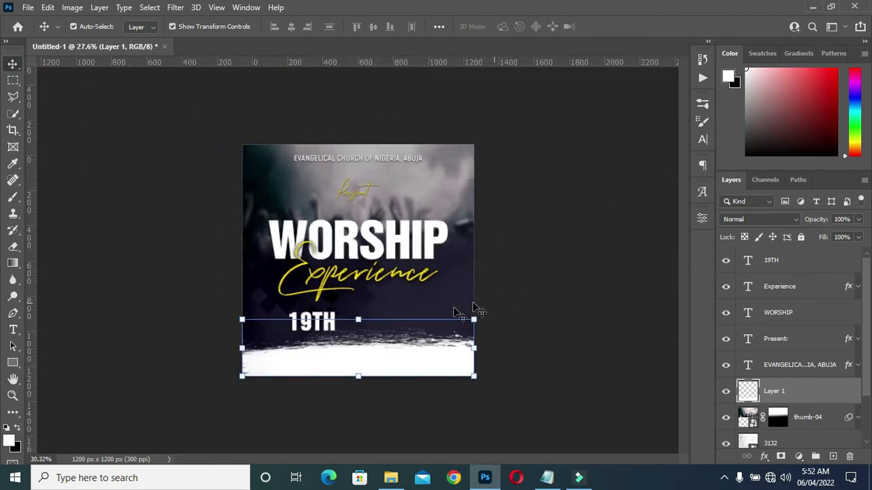
scroll(417, 401, up, 1)
drag(686, 321, 688, 353)
scroll(524, 304, down, 1)
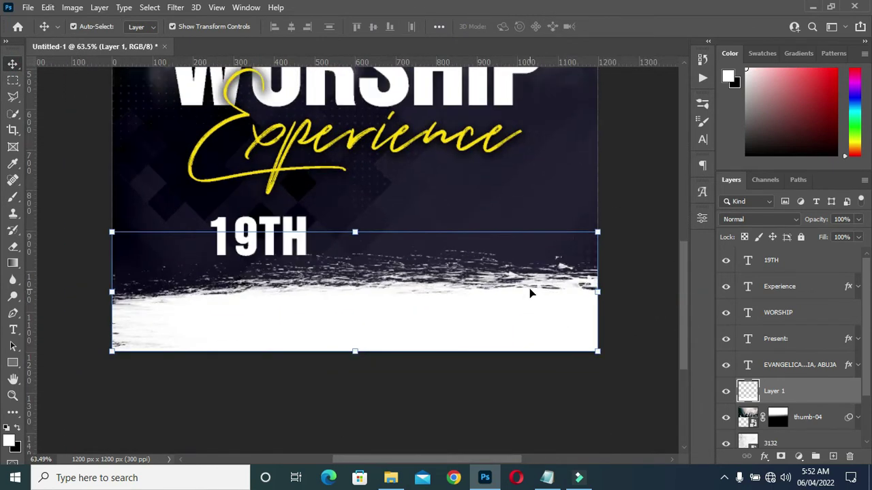
scroll(529, 292, down, 1)
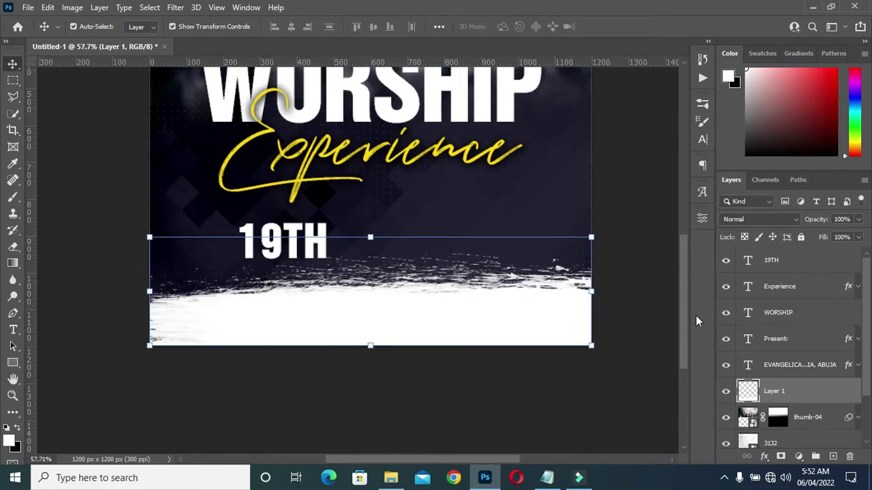
drag(685, 319, 685, 313)
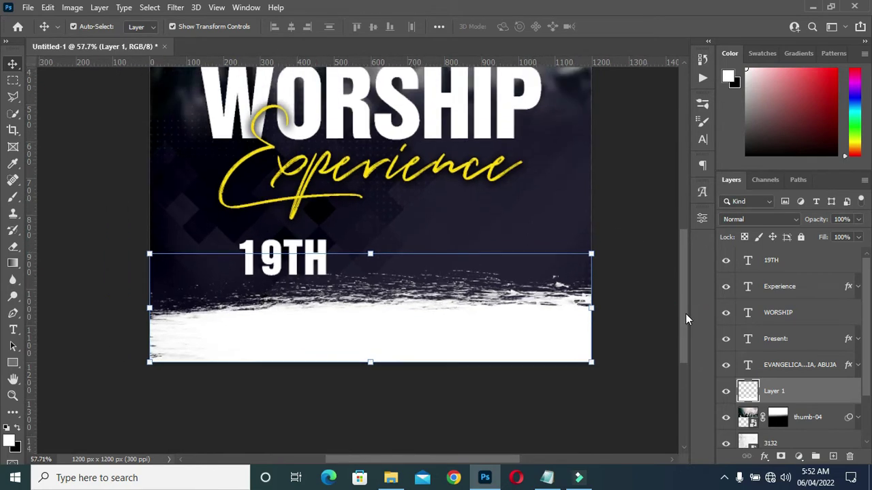
click(636, 343)
Step: Place the date calendar icon above the 19TH layer, scaled to about 2.5%, just left of the "19TH" text and vertically centred on it
click(318, 261)
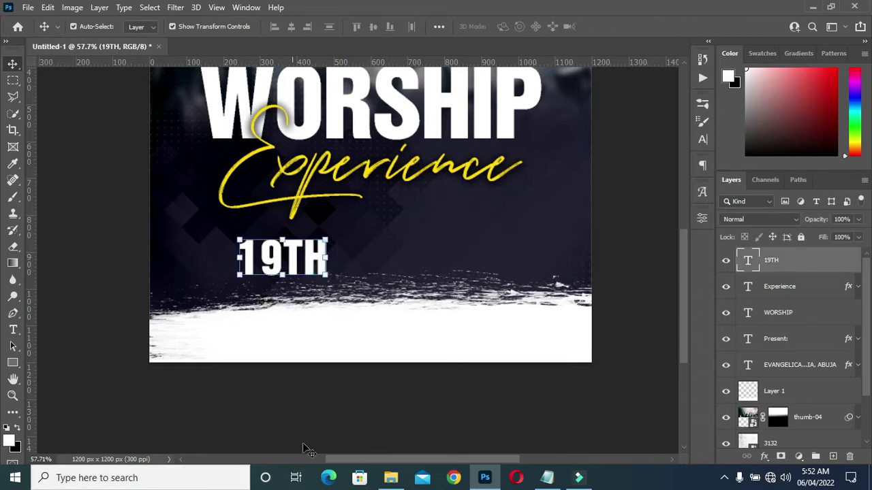
click(391, 479)
mouse_move(496, 192)
mouse_down()
mouse_move(425, 389)
mouse_move(415, 446)
mouse_move(389, 325)
mouse_move(413, 243)
mouse_move(505, 186)
mouse_up()
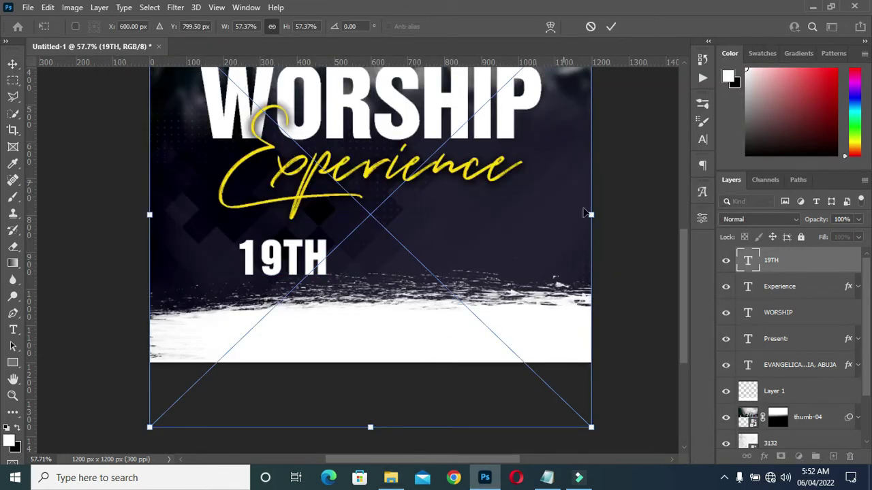
drag(587, 214, 241, 263)
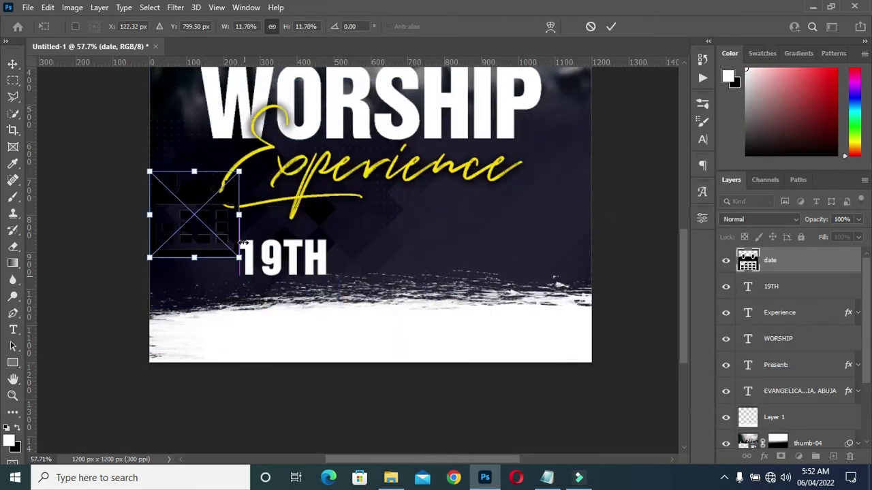
drag(149, 171, 218, 264)
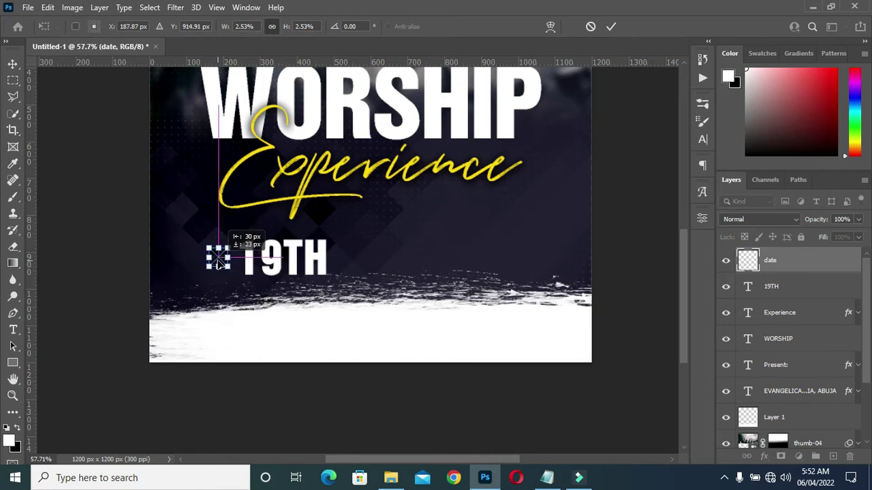
click(611, 26)
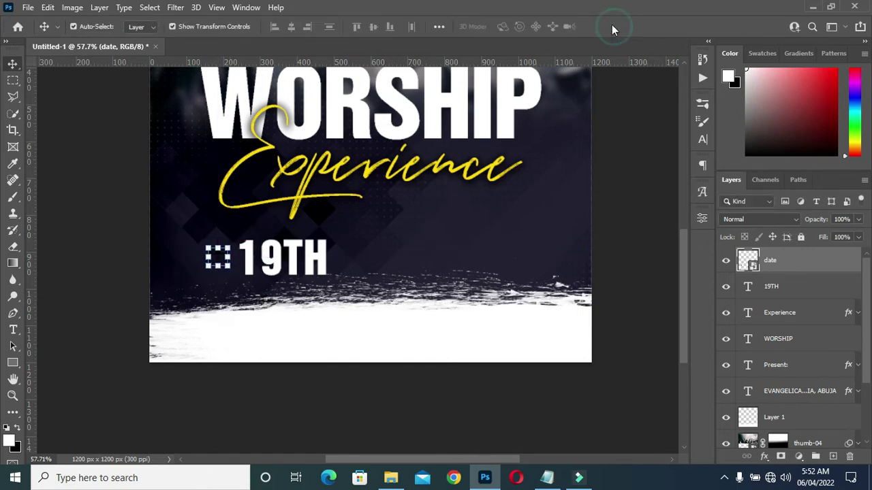
Step: Turn the date icon white with a Hue/Saturation adjustment at Lightness +100, then deselect the layer
click(75, 8)
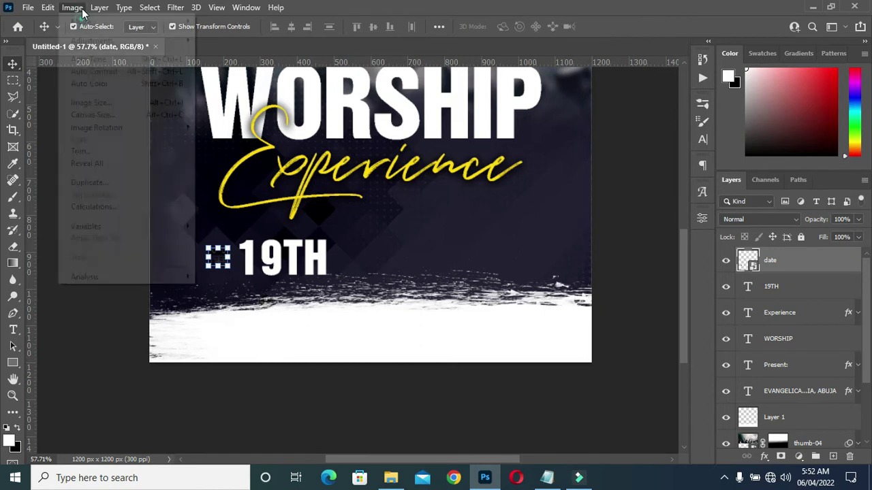
mouse_move(130, 43)
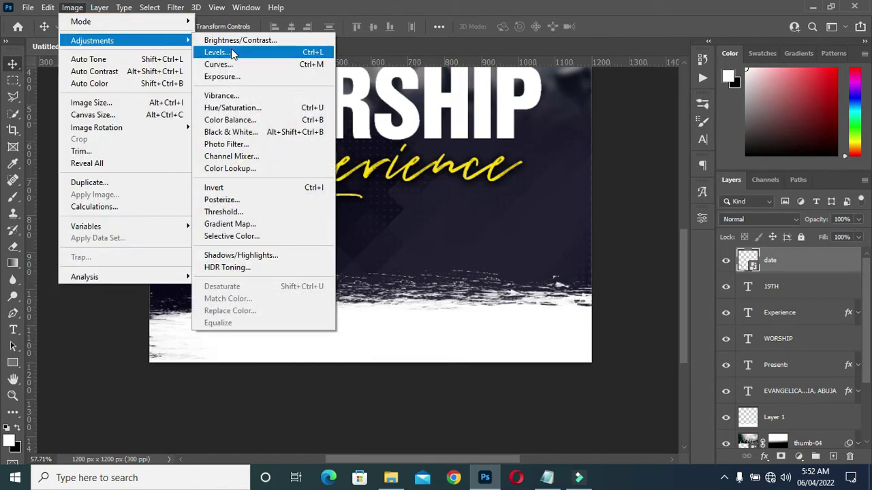
click(248, 112)
drag(404, 223, 535, 213)
click(538, 95)
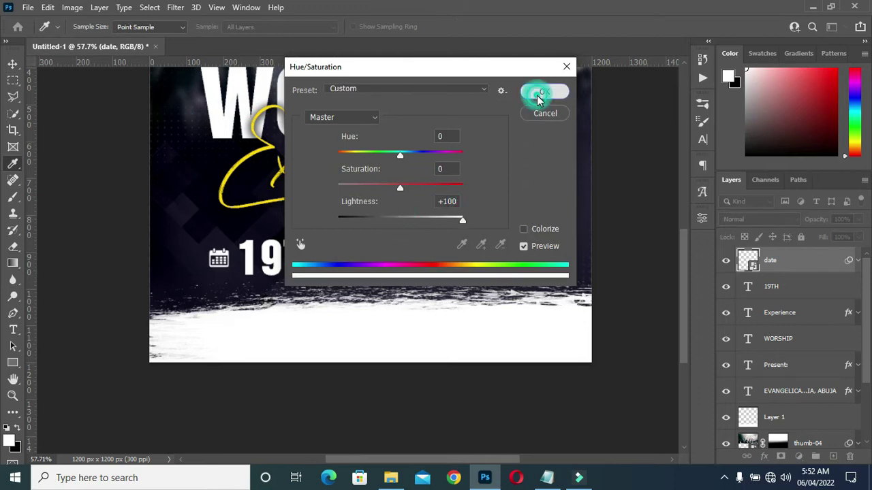
click(628, 262)
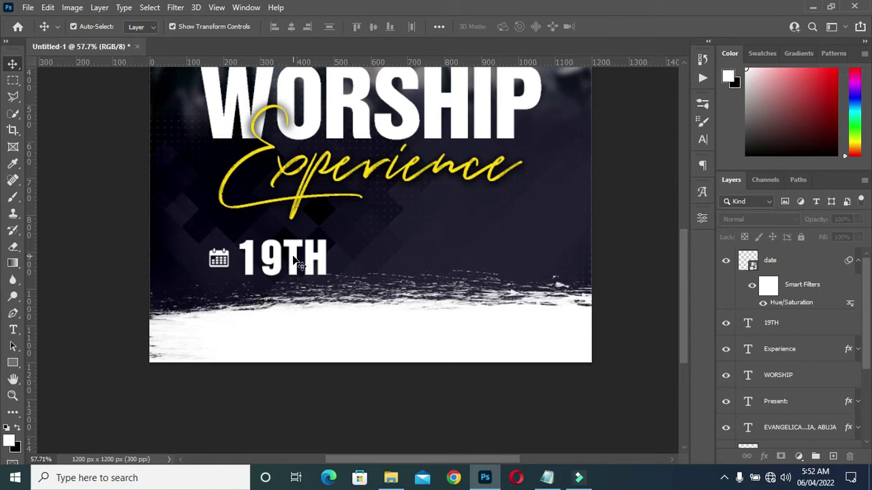
Step: Move the 19TH layer above the date icon layer, group the two layers and name the group Date
click(859, 262)
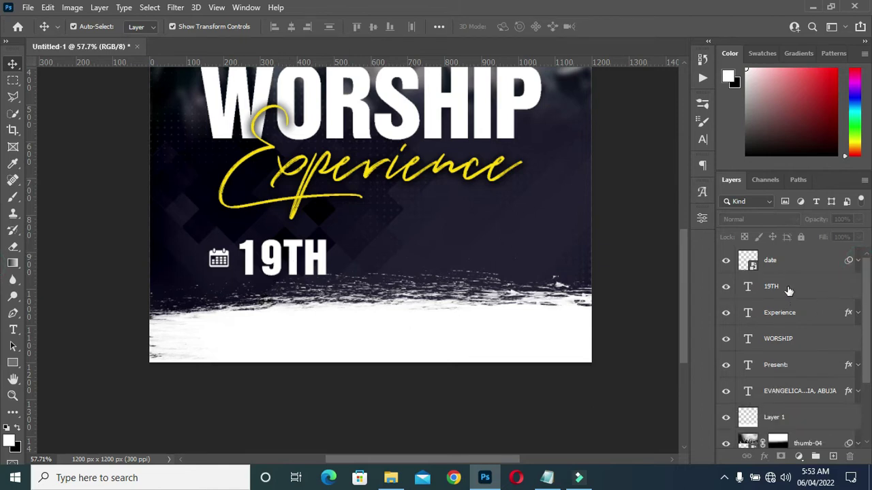
drag(788, 291, 785, 257)
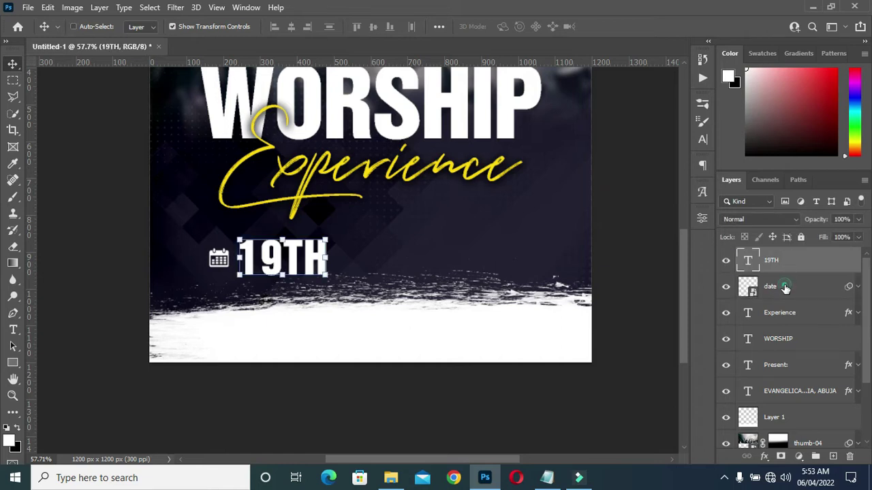
ctrl+click(786, 287)
key(ctrl+g)
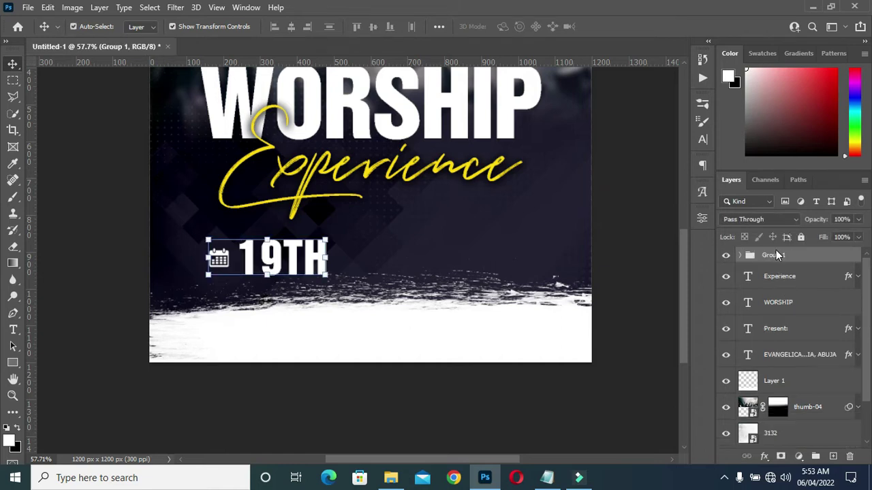
double_click(776, 255)
key(Return)
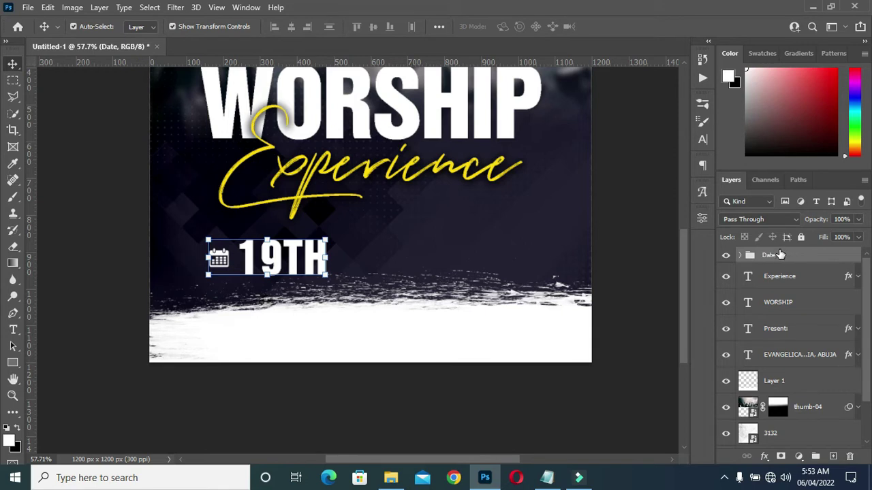
click(372, 384)
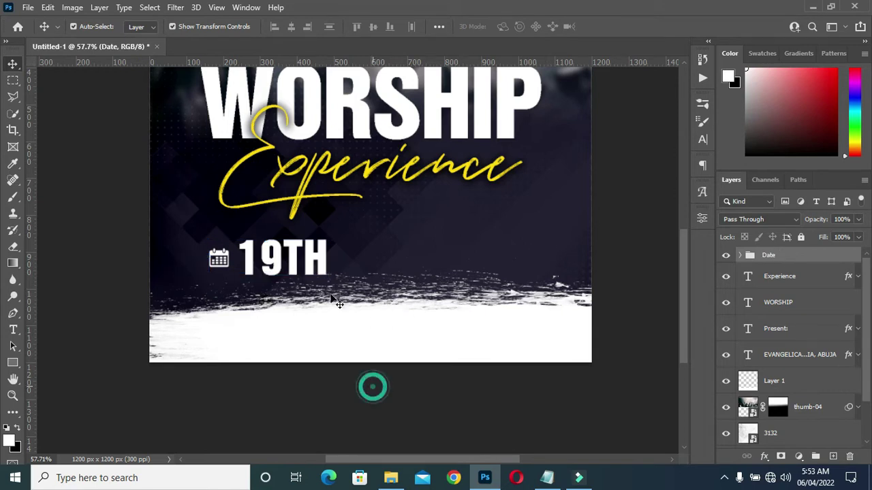
Step: Duplicate the 19TH text, place the copy just right of the original on the same line, and move its layer above the Date group
click(297, 267)
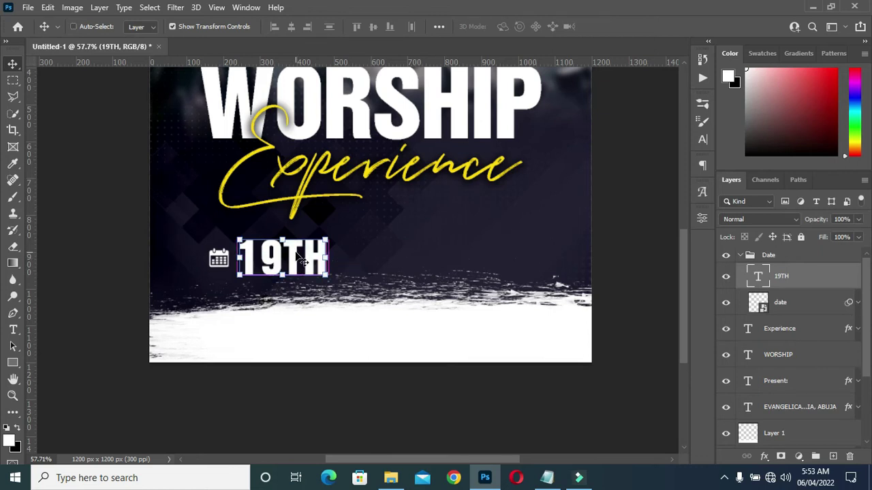
key(ctrl+j)
drag(294, 253, 404, 253)
drag(808, 278, 738, 236)
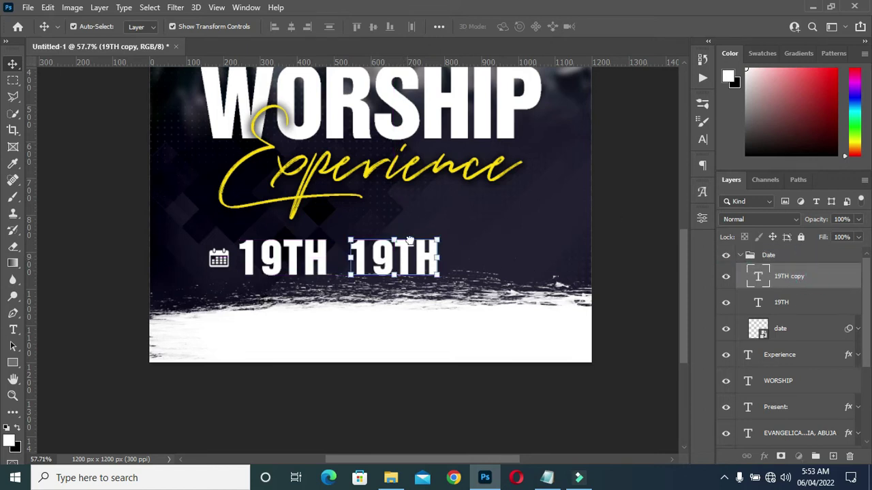
key(ctrl+bracketright)
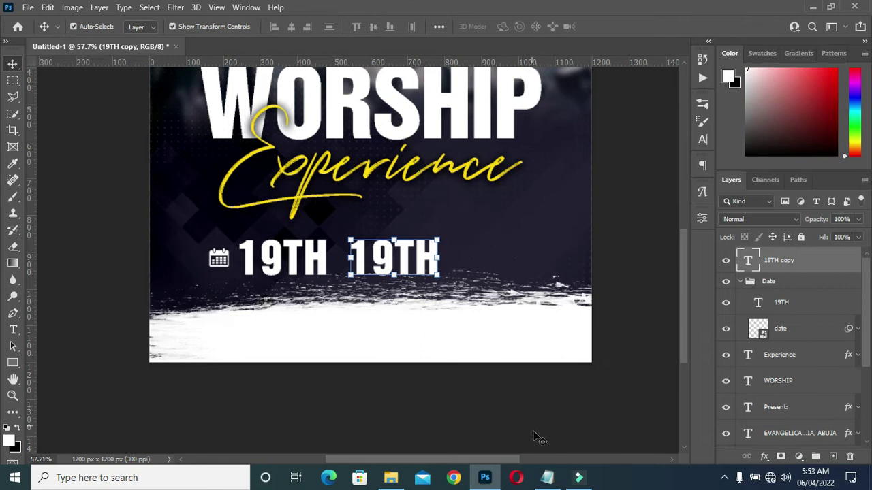
Step: Copy "9AM" from the Notepad text file and replace the duplicated 19TH wording with it in Photoshop
click(547, 477)
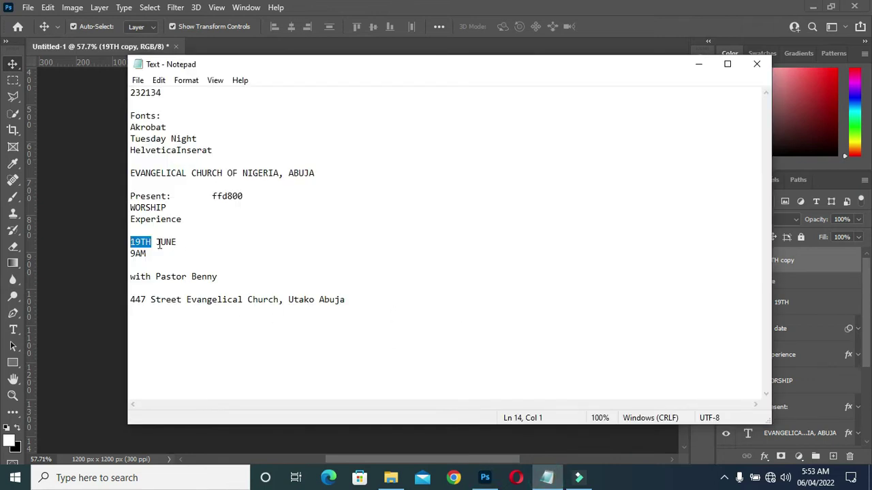
drag(153, 253, 128, 253)
key(ctrl+c)
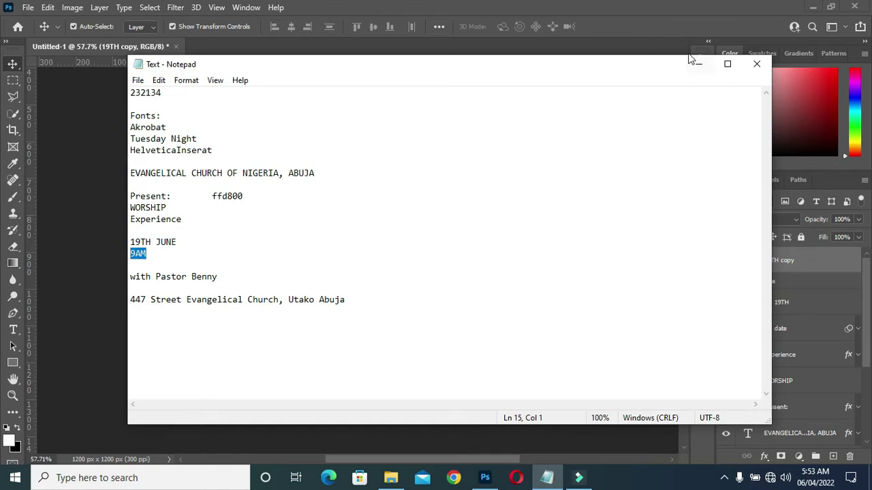
click(693, 62)
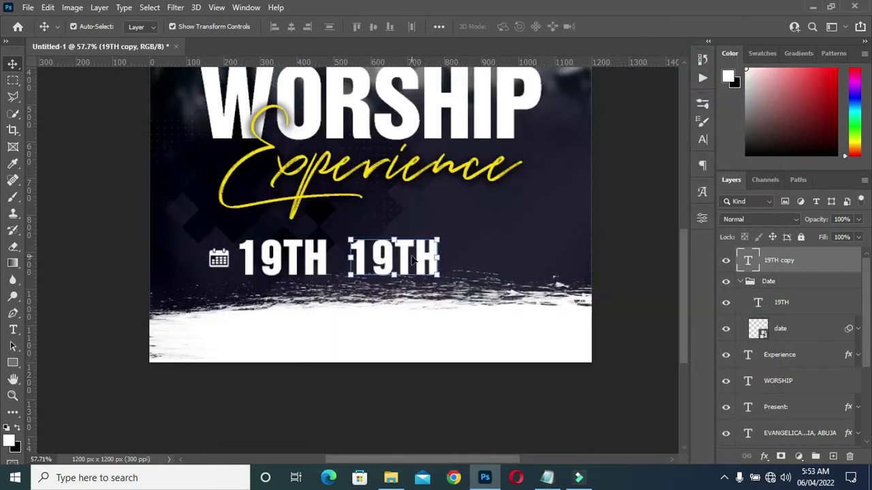
double_click(402, 257)
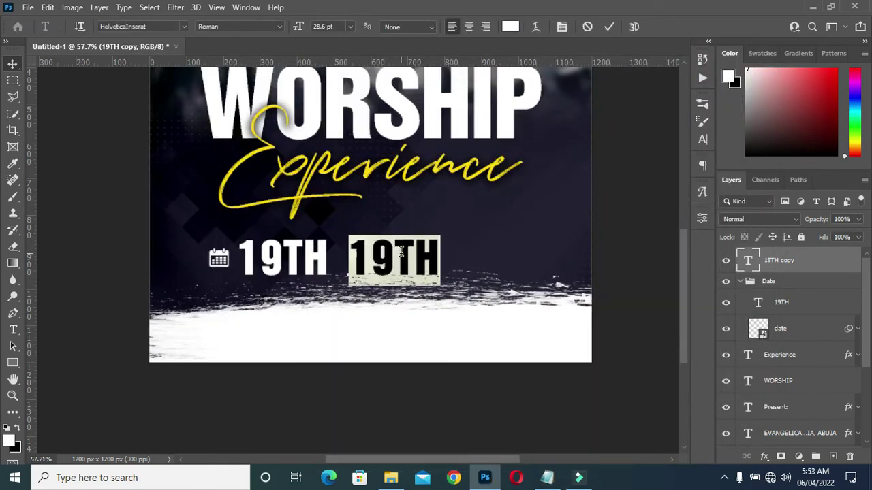
key(ctrl+v)
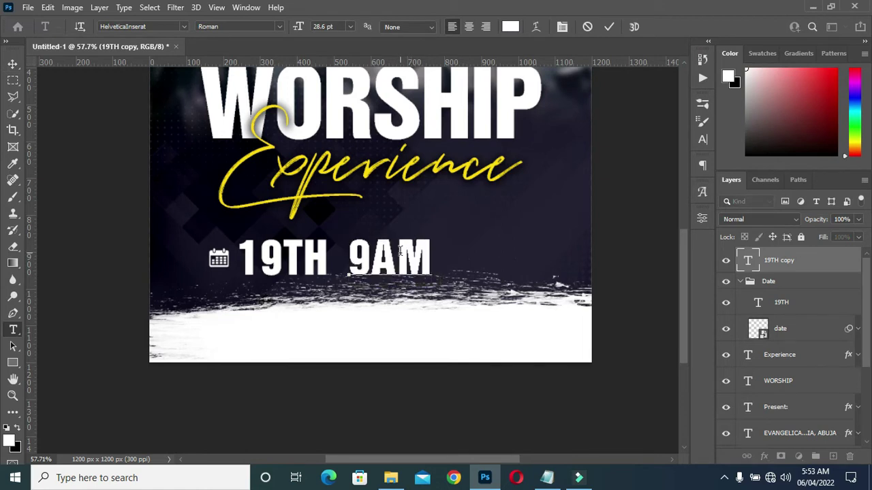
Step: Set the "AM" letters of the 9AM text to 20 pt and shift the text slightly farther right of "19TH"
drag(371, 254, 419, 254)
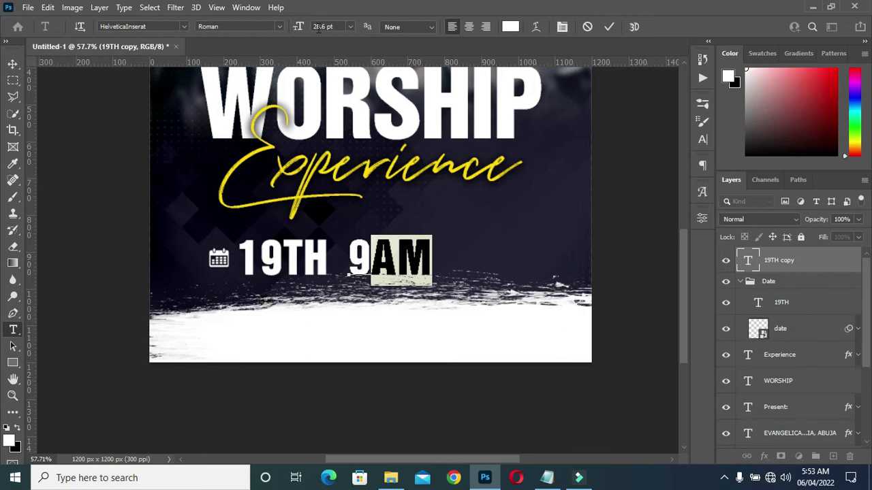
drag(300, 27, 296, 27)
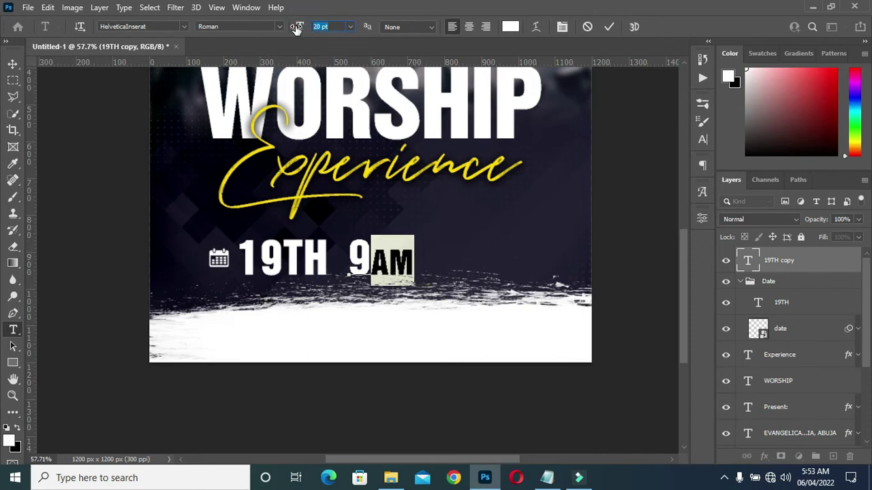
click(610, 27)
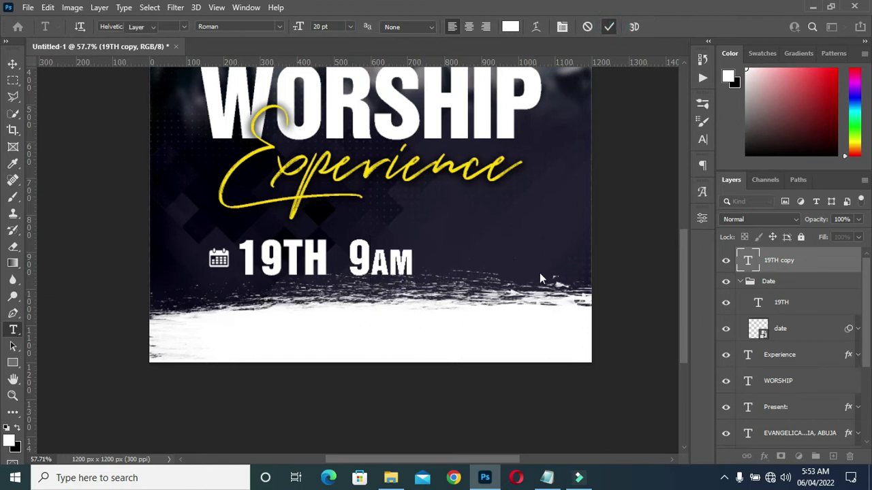
key(v)
drag(406, 266, 423, 269)
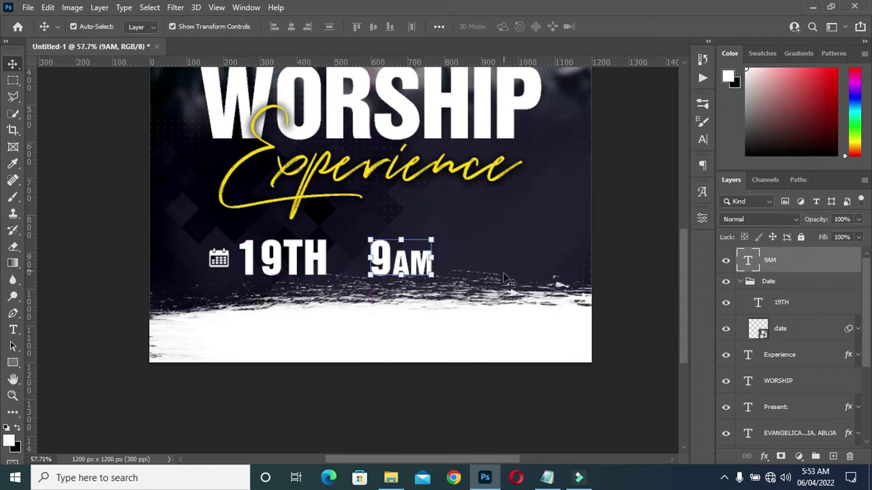
Step: Place the 8004-200 clock icon from the resource folder, scaled to about 6.16%, just above the 9AM text
click(391, 478)
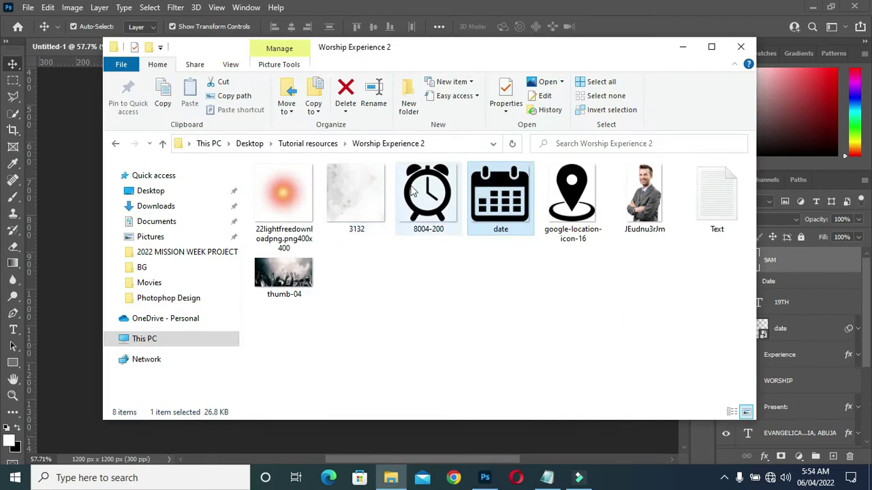
click(418, 204)
drag(419, 205, 88, 331)
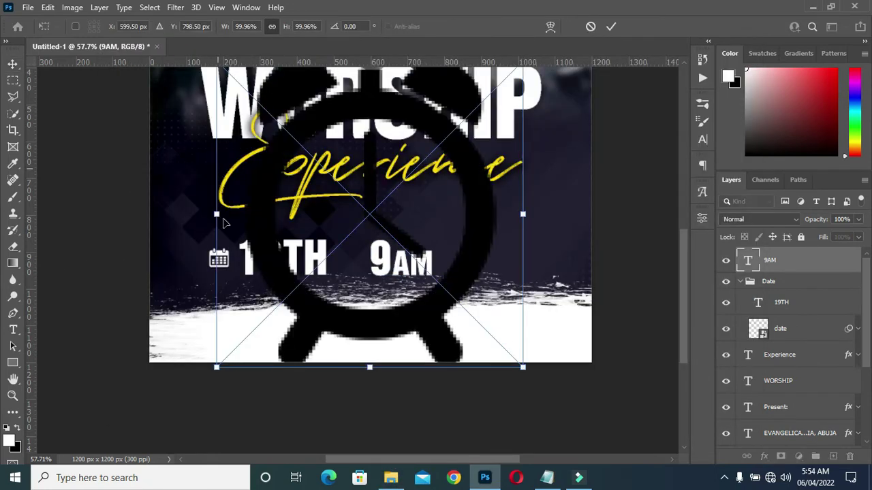
drag(216, 214, 457, 214)
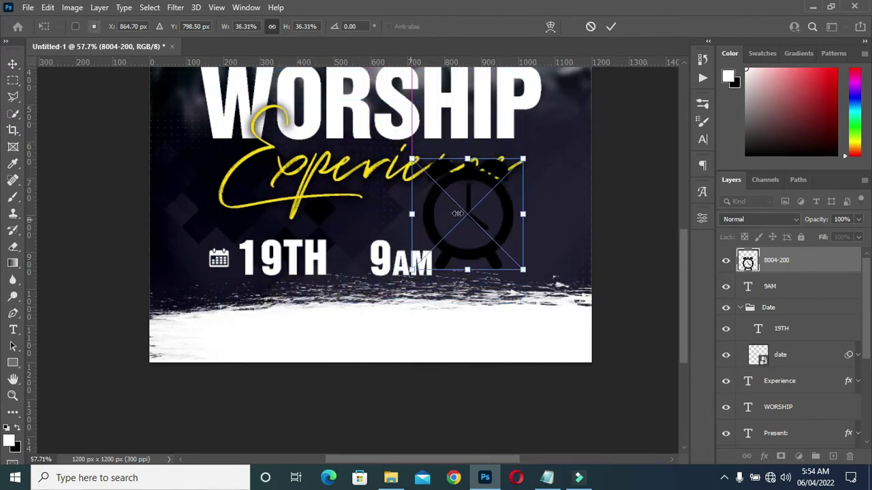
drag(523, 214, 419, 229)
key(Left)
key(Left)
key(Left)
key(Left)
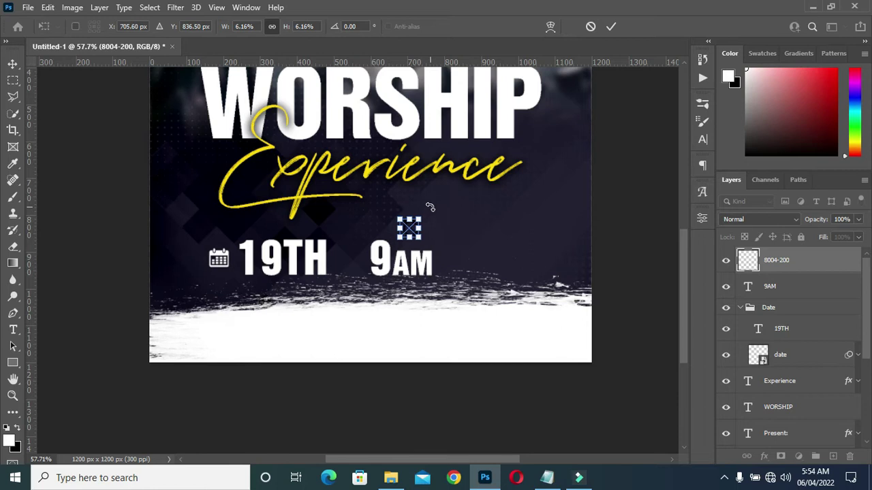
key(Left)
key(Down)
key(Down)
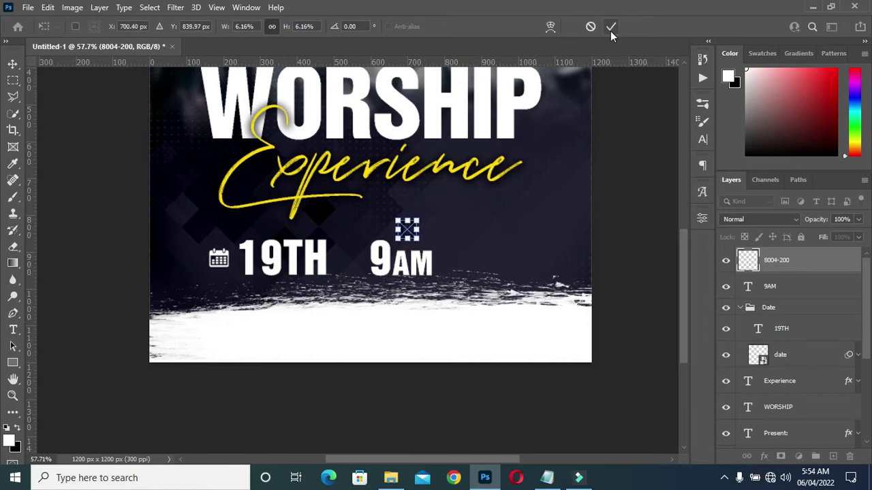
click(611, 26)
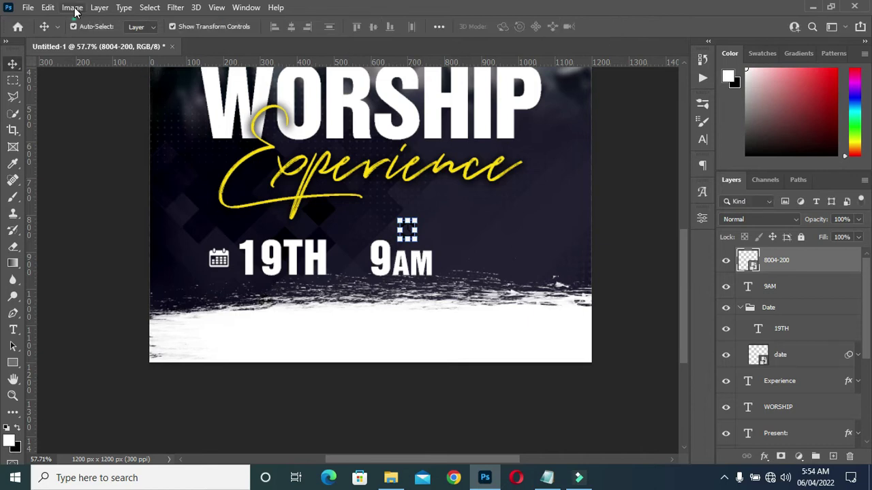
Step: Turn the clock icon white with a Hue/Saturation adjustment at Lightness +100
click(72, 8)
mouse_move(132, 41)
click(233, 108)
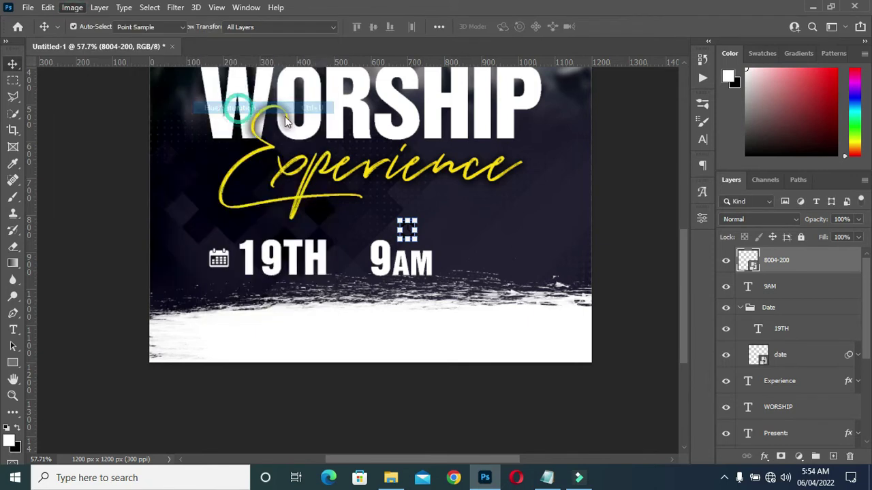
drag(401, 222, 482, 225)
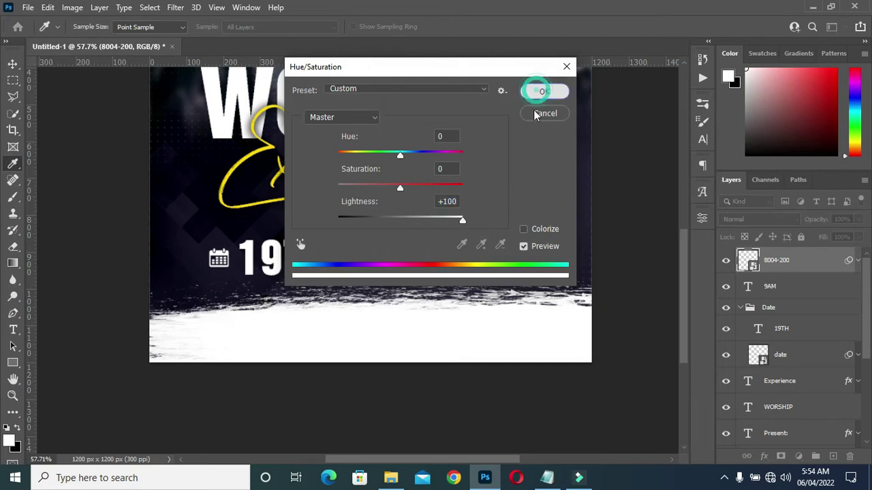
click(542, 91)
key(v)
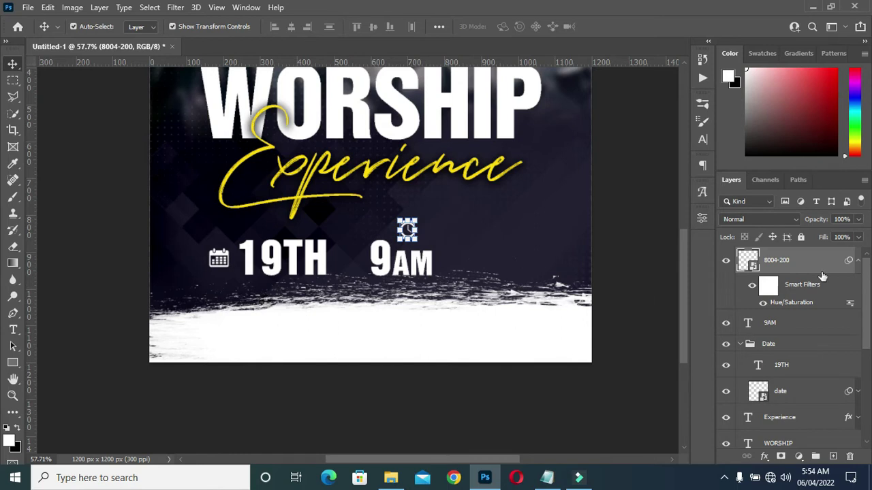
Step: Collapse the clock icon layer's smart filters and move the 9AM layer above the 8004-200 layer
click(856, 263)
click(797, 286)
drag(797, 286, 791, 256)
Step: Duplicate the 19TH text directly below the original and replace the copy's wording with "JUNE" from the Notepad text file
click(790, 331)
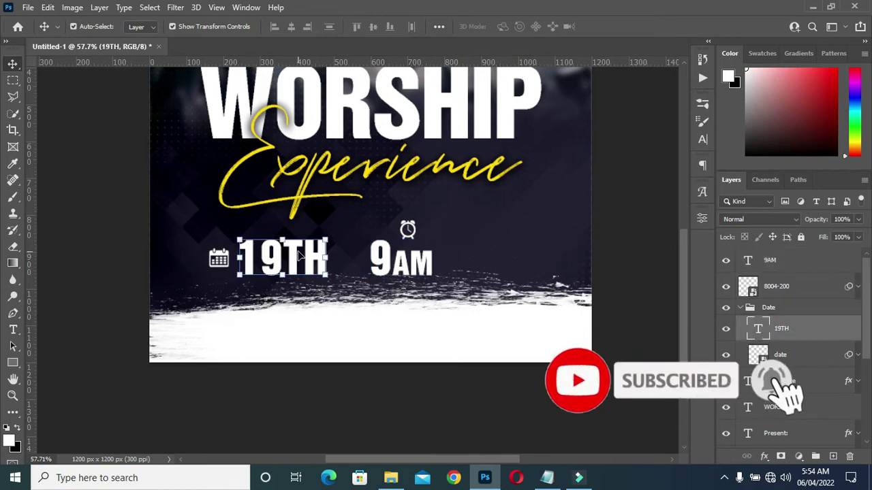
drag(298, 254, 298, 296)
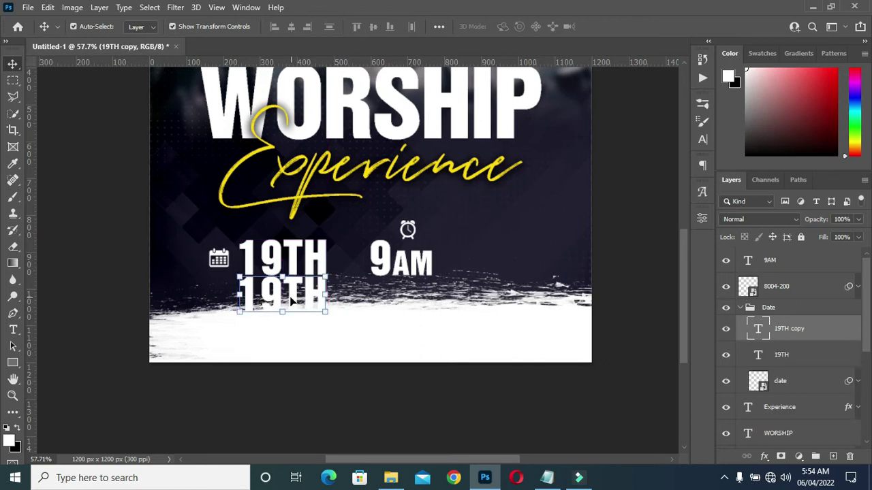
click(542, 478)
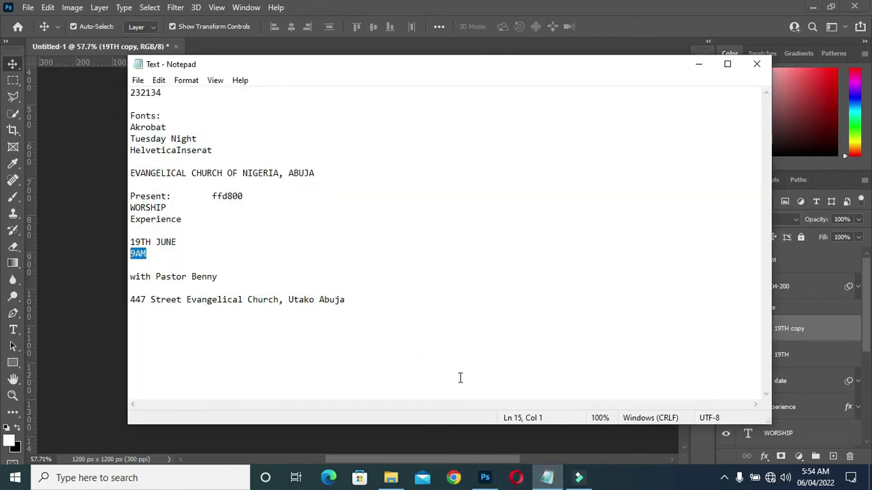
drag(156, 242, 178, 242)
key(ctrl+c)
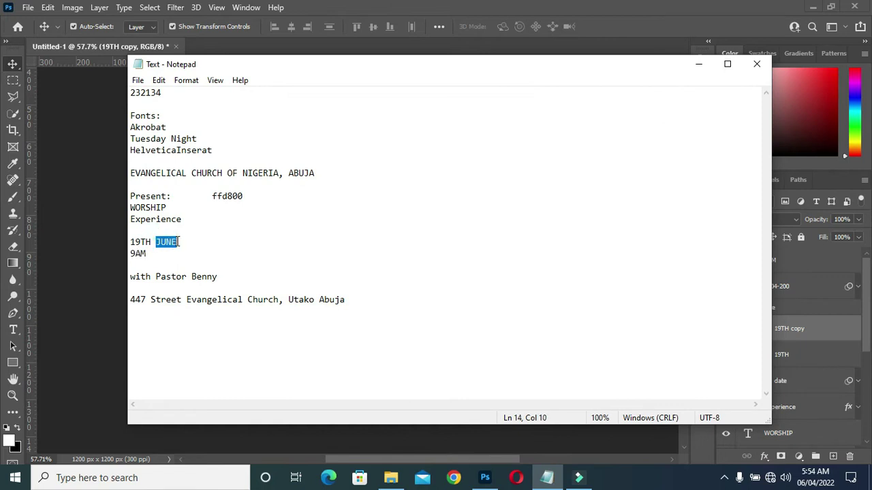
click(698, 64)
double_click(294, 297)
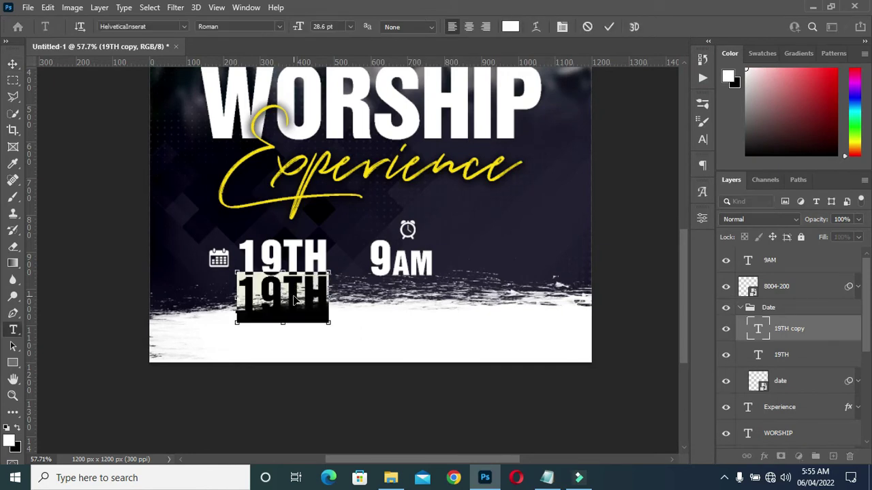
key(ctrl+v)
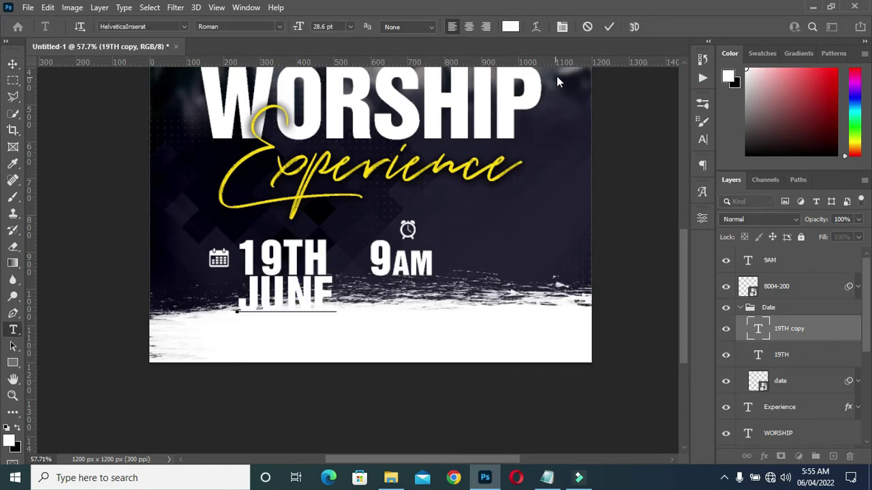
click(608, 27)
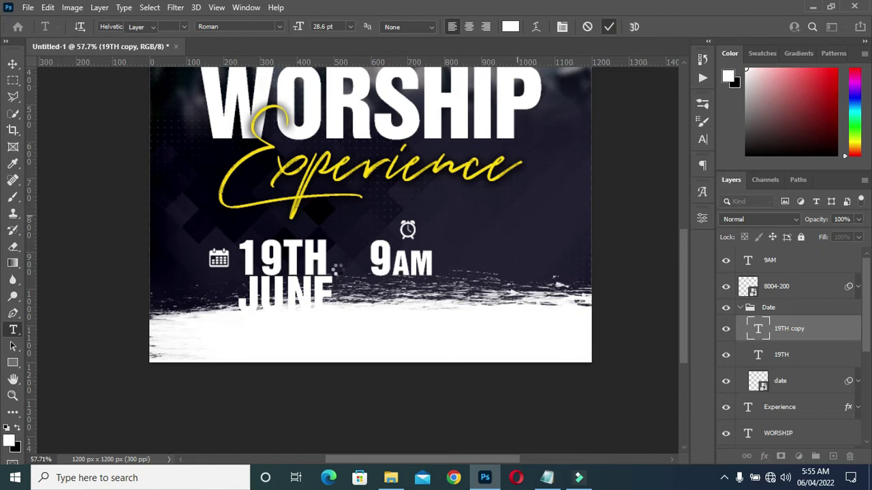
Step: Scale the JUNE text to about 92.57% so its width matches the 19TH text above it
key(v)
click(334, 294)
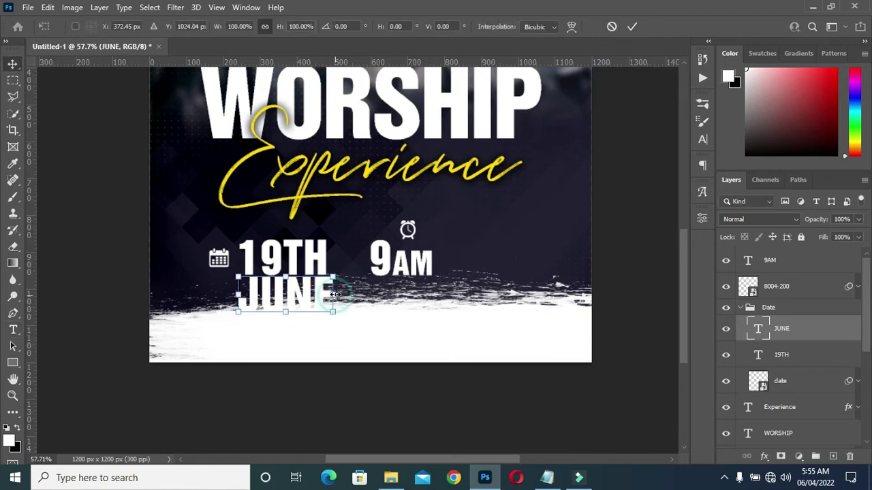
drag(333, 297, 328, 298)
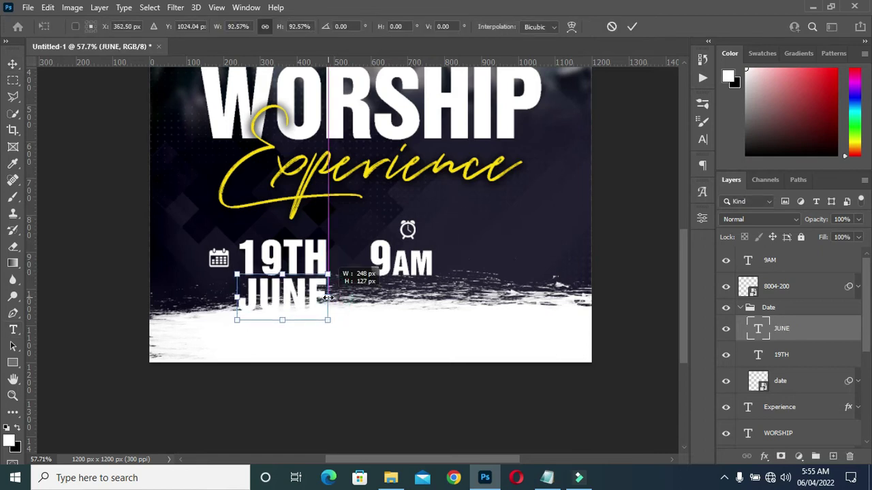
click(632, 27)
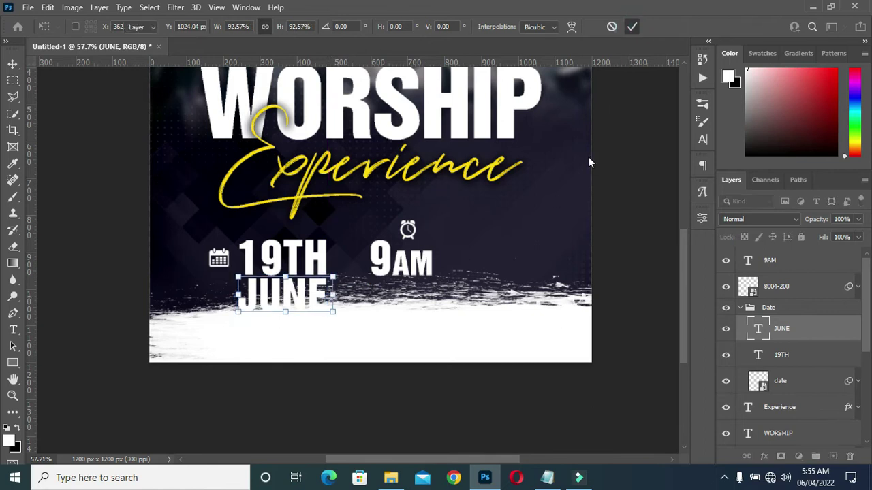
Step: Nudge the 19TH and JUNE texts upward together until JUNE sits clear above the white brush stroke
shift+click(314, 247)
key(Up)
key(Up)
key(Up)
key(Up)
key(Up)
key(Up)
key(Up)
key(Up)
key(Up)
key(Up)
key(Up)
key(Up)
key(Up)
key(Up)
key(Up)
key(Up)
key(Up)
key(Up)
key(Up)
key(Up)
key(Up)
key(Up)
key(Up)
key(Up)
key(Up)
key(Up)
key(Up)
key(Up)
key(Up)
key(Up)
key(Up)
key(Up)
key(Up)
key(Up)
key(Up)
key(Up)
key(Up)
key(Up)
key(Up)
key(Up)
key(Up)
key(Up)
key(Up)
key(Up)
key(Up)
key(Up)
key(Up)
key(Up)
scroll(394, 224, down, 2)
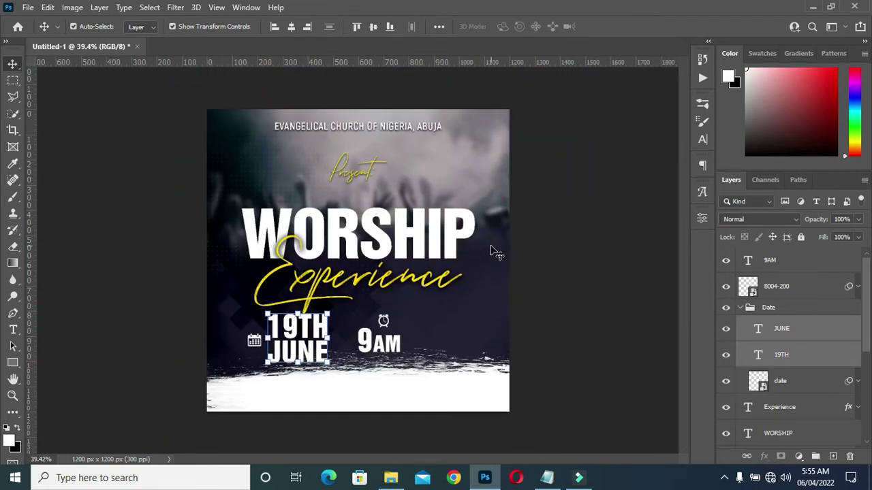
click(572, 304)
Step: Group the 9AM text and the 8004-200 clock icon layers and name the group "Time"
click(859, 287)
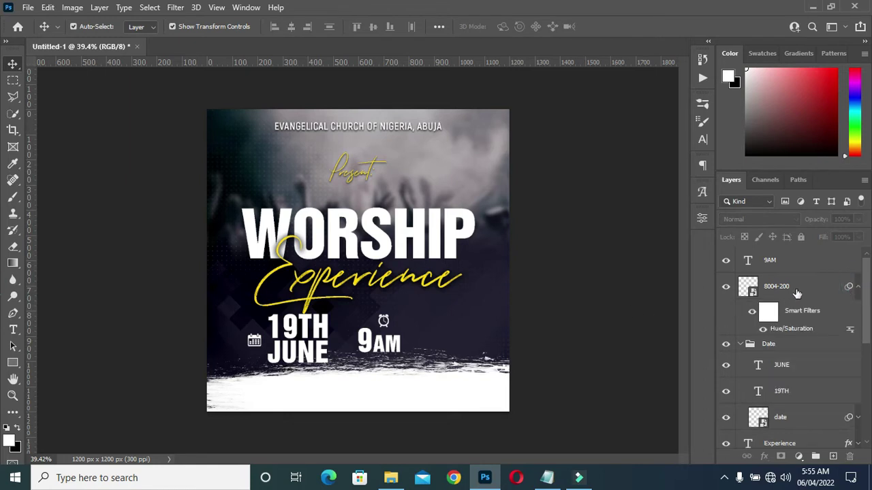
click(860, 289)
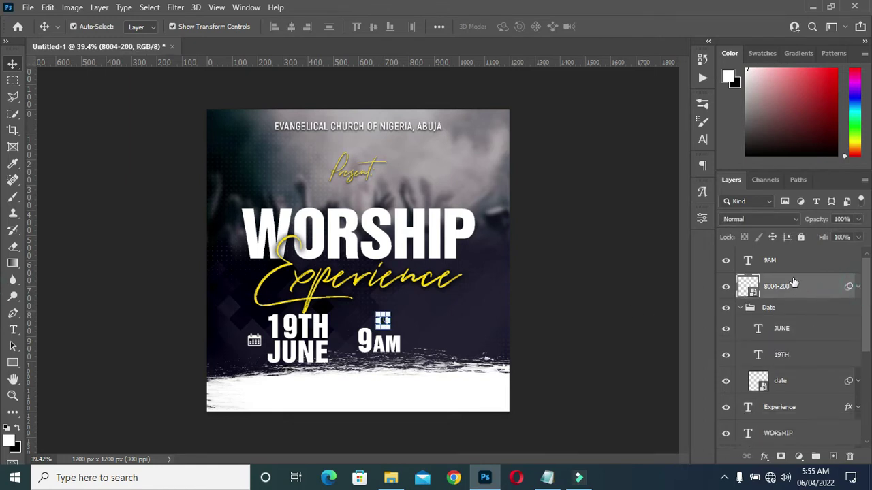
click(743, 307)
shift+click(777, 260)
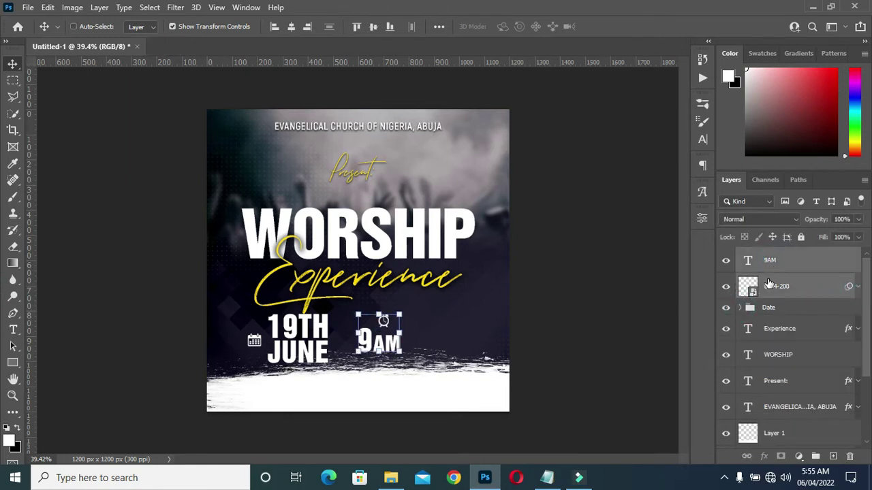
key(ctrl+g)
double_click(774, 255)
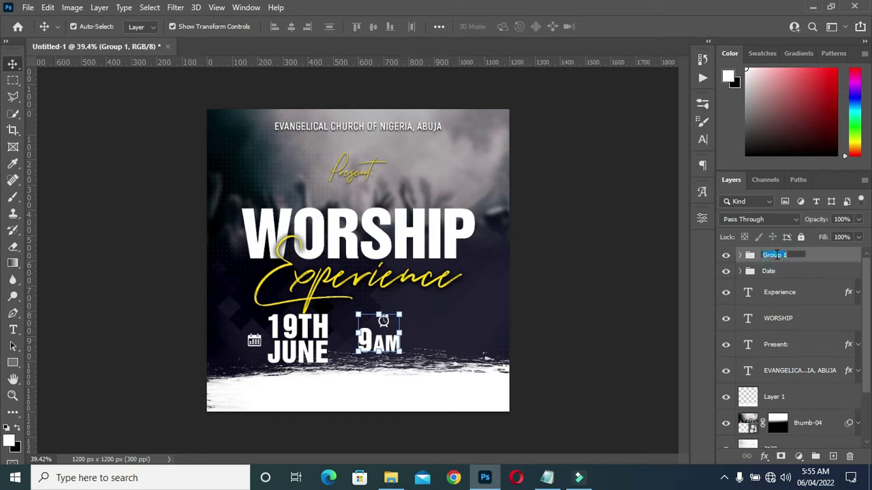
text(Time)
key(Return)
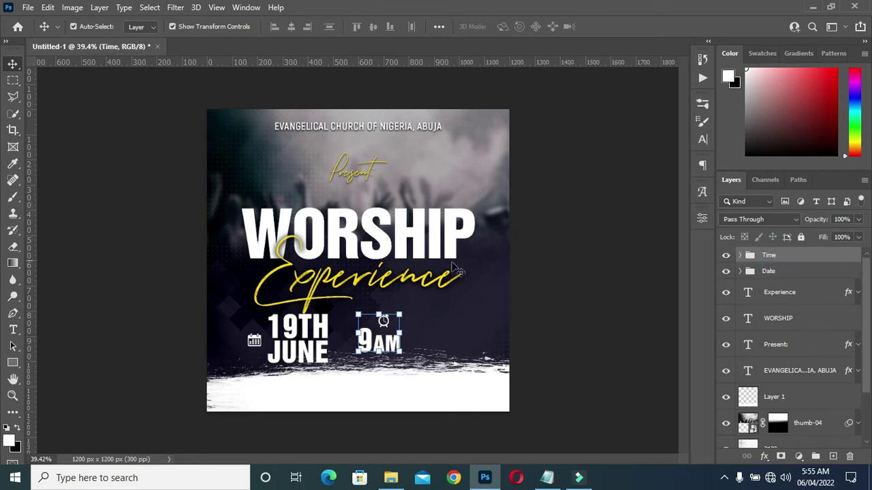
Step: Scale the WORSHIP and Experience texts together to about 92.79% and move them slightly upward
click(785, 293)
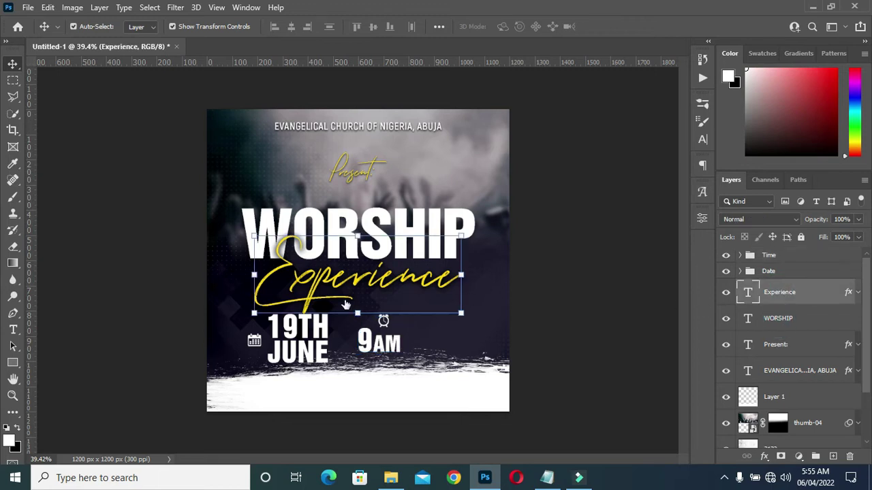
key(alt+shift+bracketleft)
key(ctrl+t)
drag(357, 313, 383, 252)
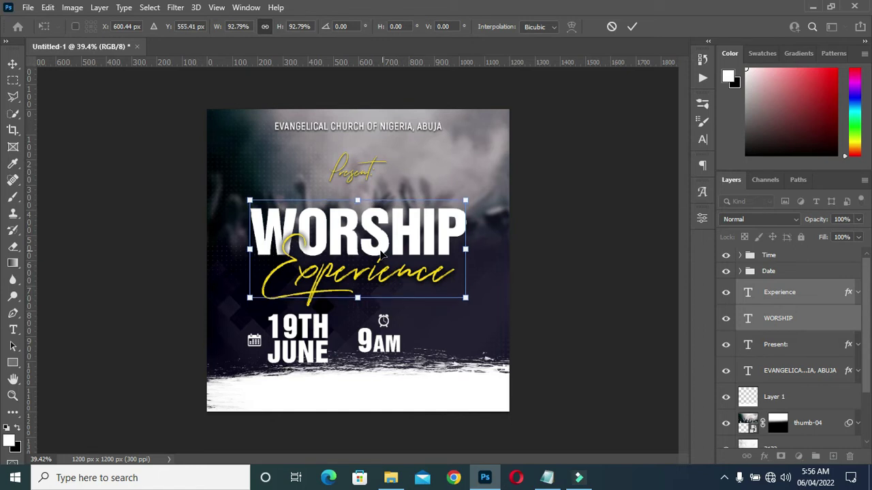
scroll(323, 259, up, 2)
drag(323, 259, 464, 148)
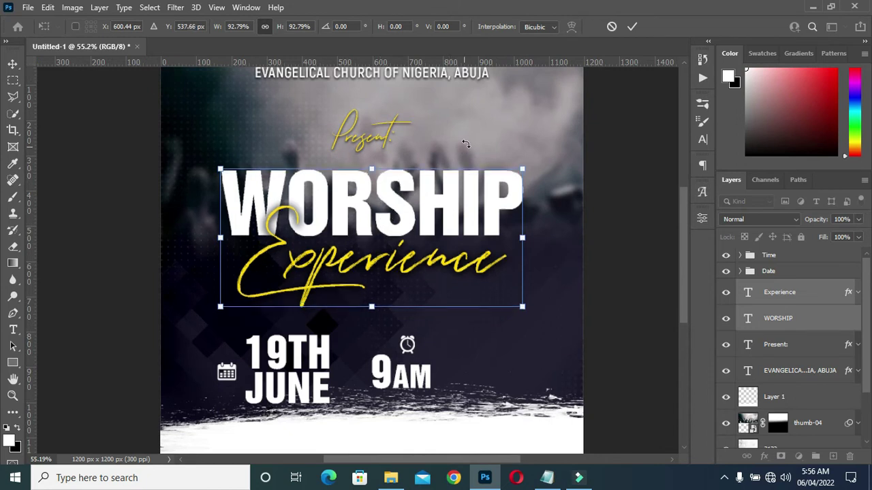
click(633, 26)
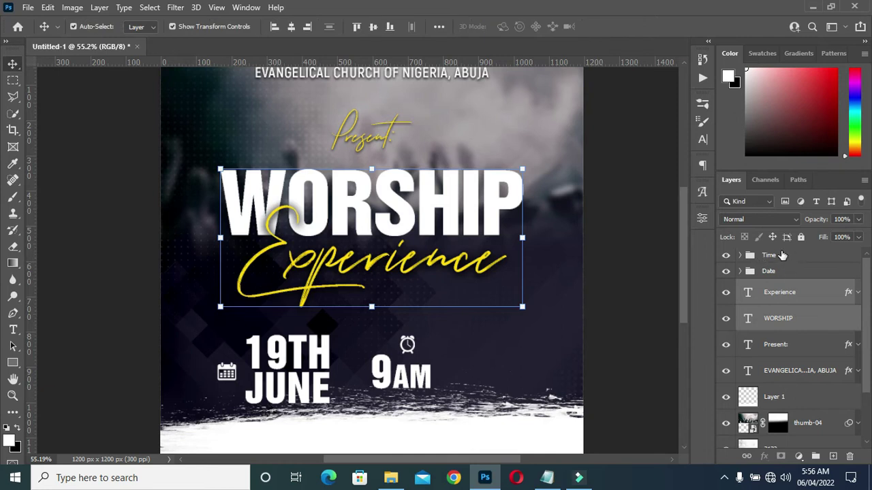
Step: Move the Time and Date groups together upward, closer beneath the Experience text
click(782, 255)
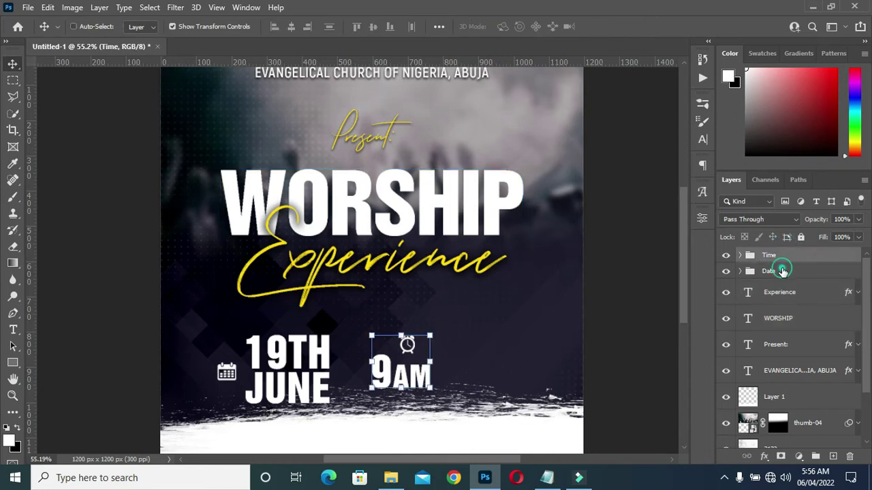
ctrl+click(782, 271)
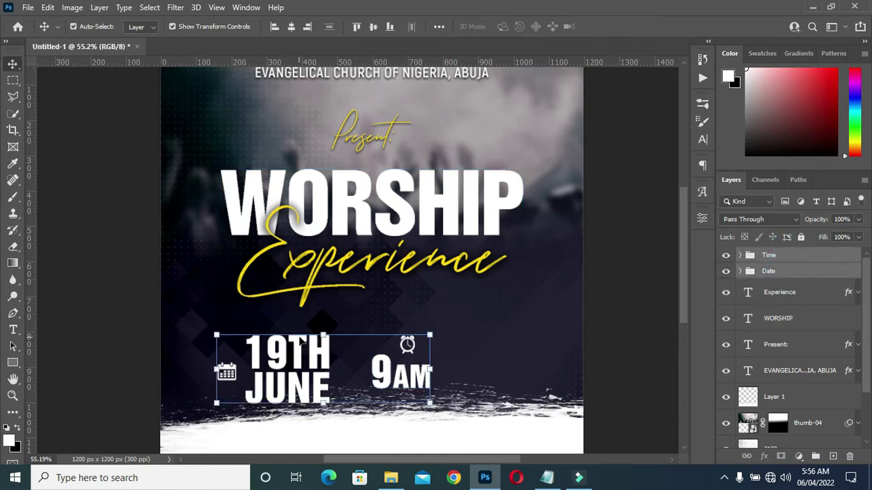
click(324, 335)
drag(315, 364, 319, 346)
click(632, 27)
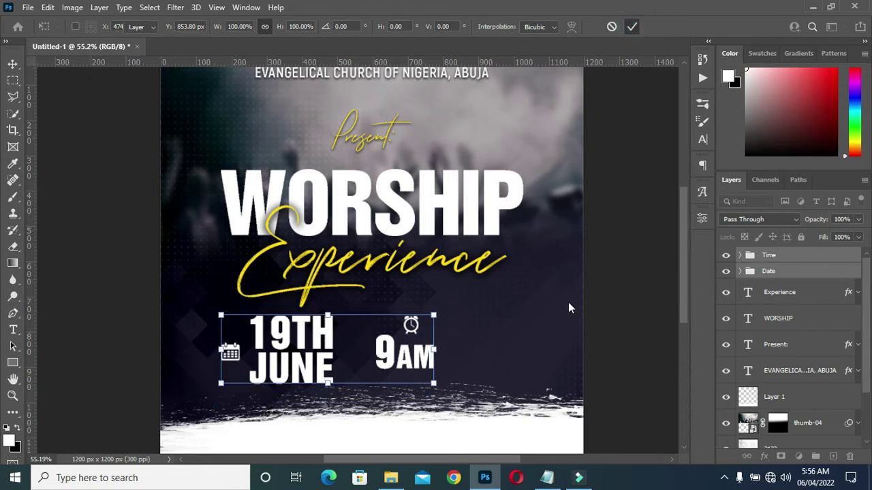
scroll(483, 293, down, 2)
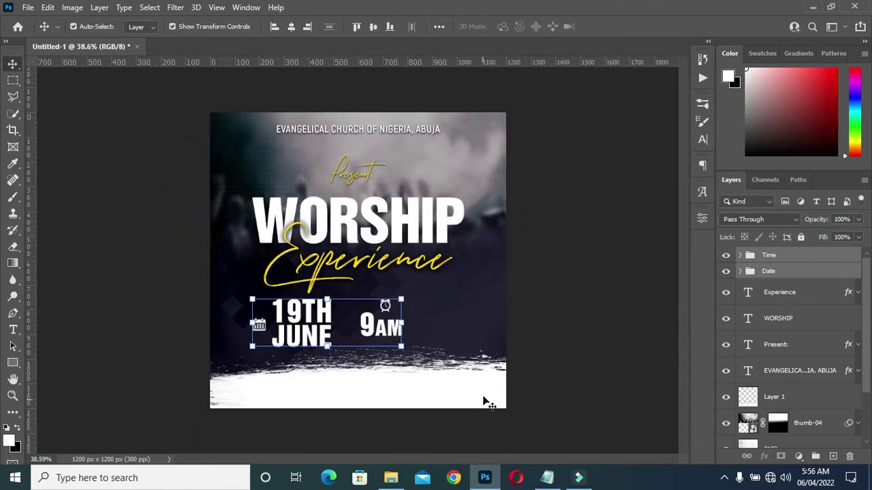
Step: Place the JEudnu3rJm portrait from the resource folder, scaled to about 22.65%, in the flyer's lower right corner
click(391, 477)
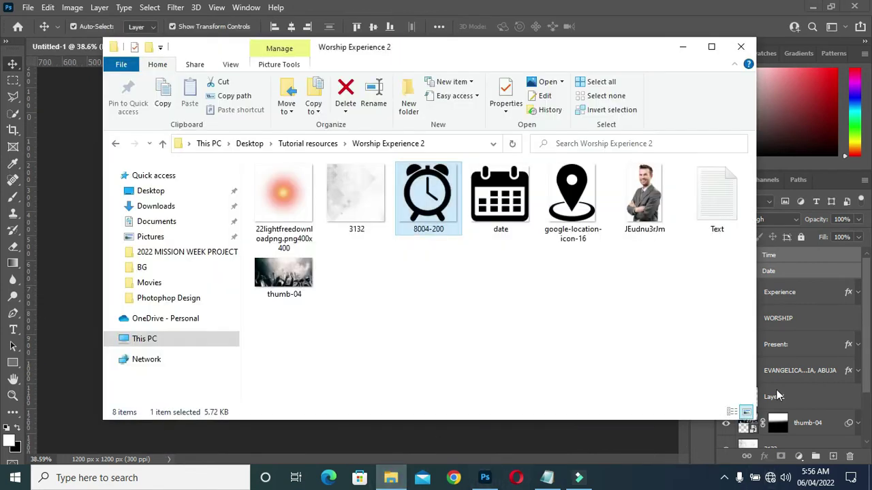
click(652, 214)
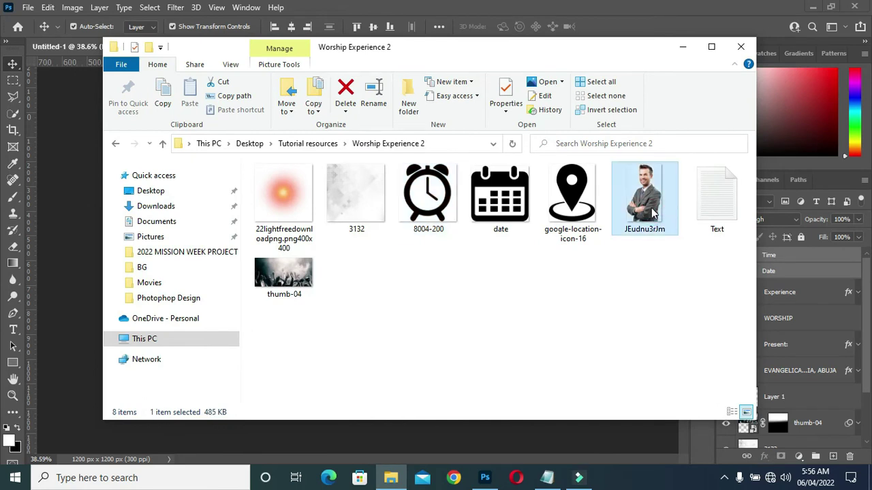
drag(652, 210, 84, 356)
drag(376, 297, 382, 300)
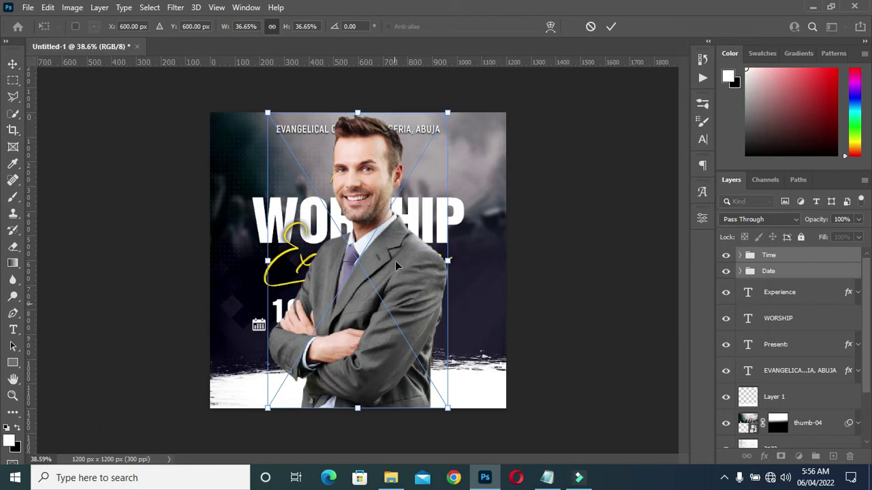
drag(403, 275, 480, 292)
drag(440, 127, 451, 235)
drag(455, 282, 476, 279)
drag(402, 229, 410, 234)
click(611, 27)
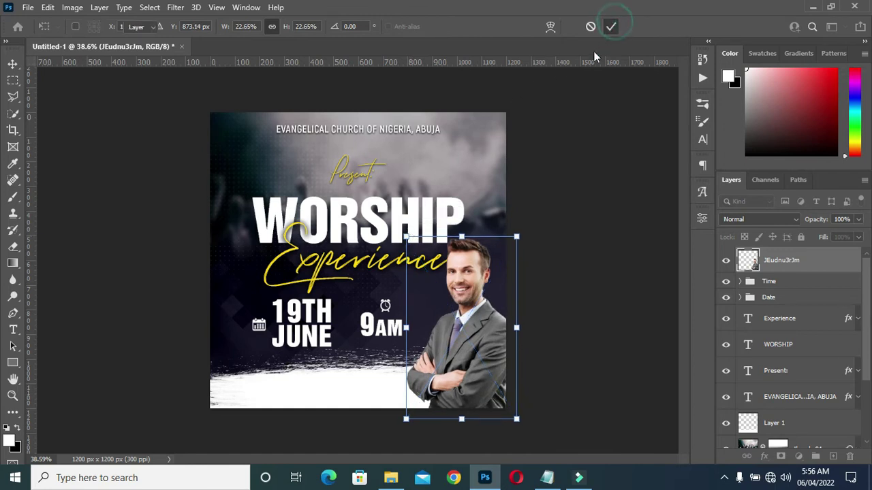
Step: Shift the man's portrait slightly left and up within the flyer's lower right corner
scroll(516, 342, up, 1)
drag(485, 341, 480, 338)
click(569, 220)
scroll(374, 269, down, 2)
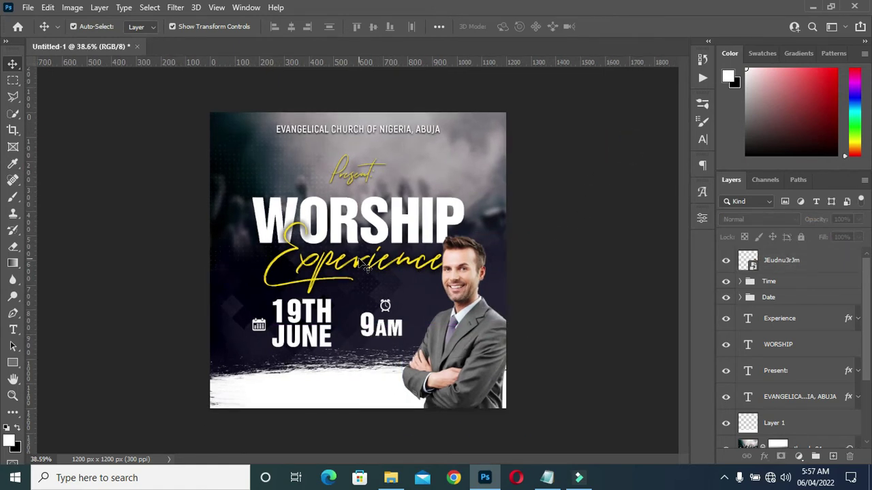
Step: Scale the Experience text to about 93.32% so it ends just before the man's face
click(374, 269)
key(ctrl+t)
drag(444, 266, 433, 265)
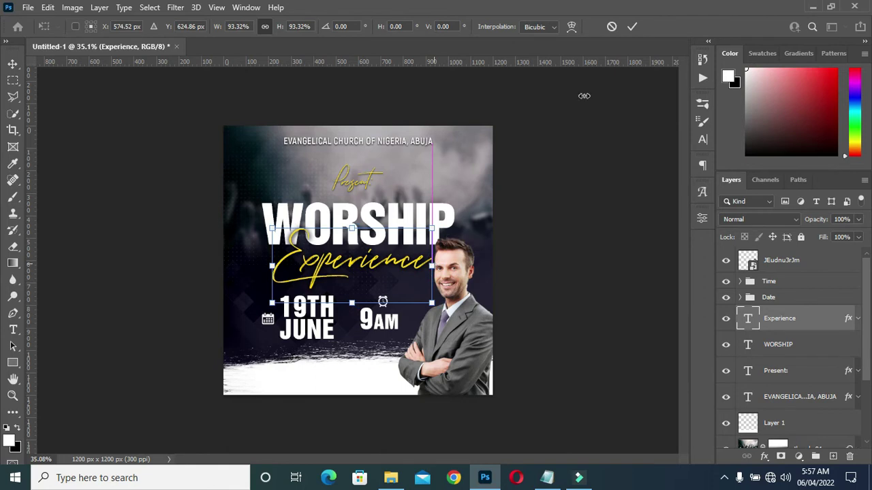
click(629, 29)
click(579, 197)
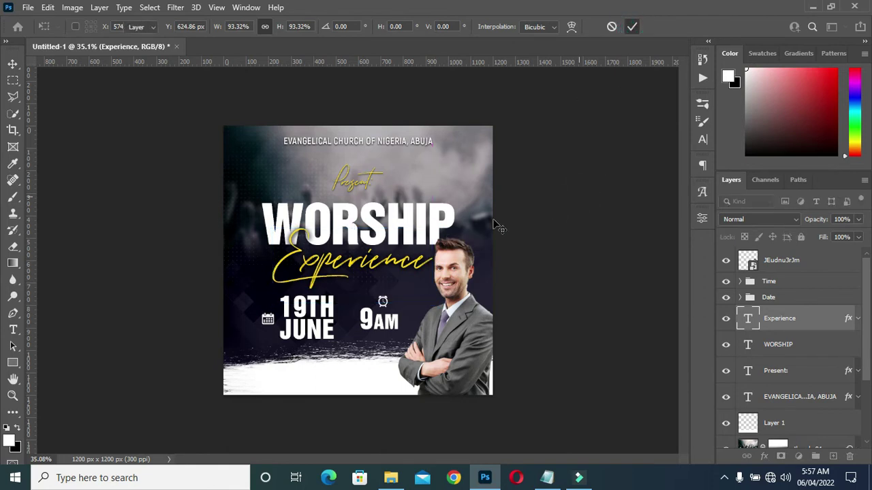
Step: Nudge the Experience text slightly left, away from the man's portrait
click(363, 264)
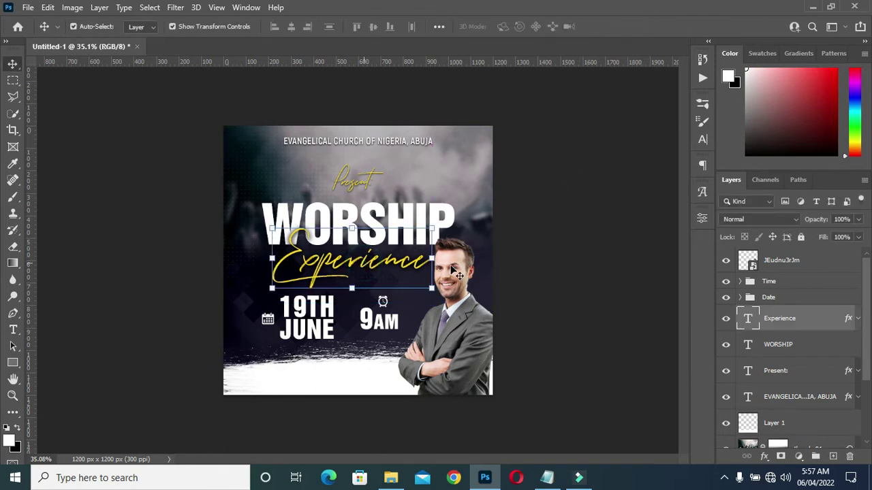
key(Left)
key(Left)
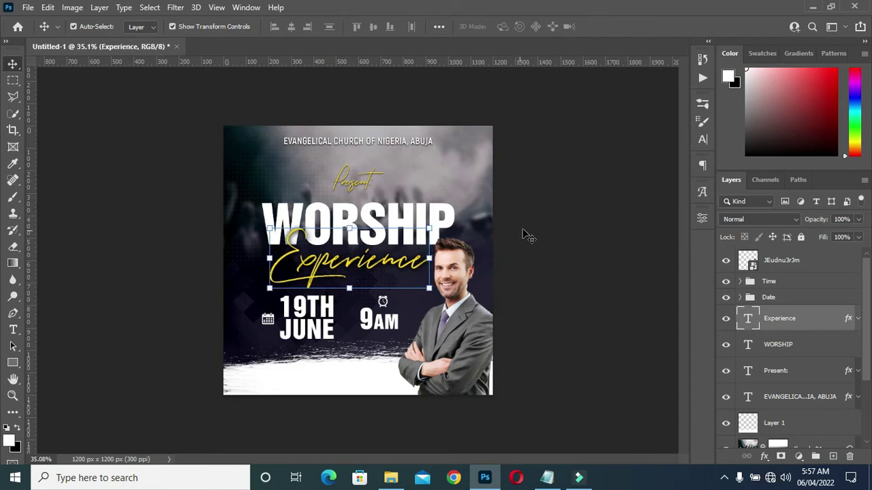
click(541, 216)
scroll(321, 284, up, 1)
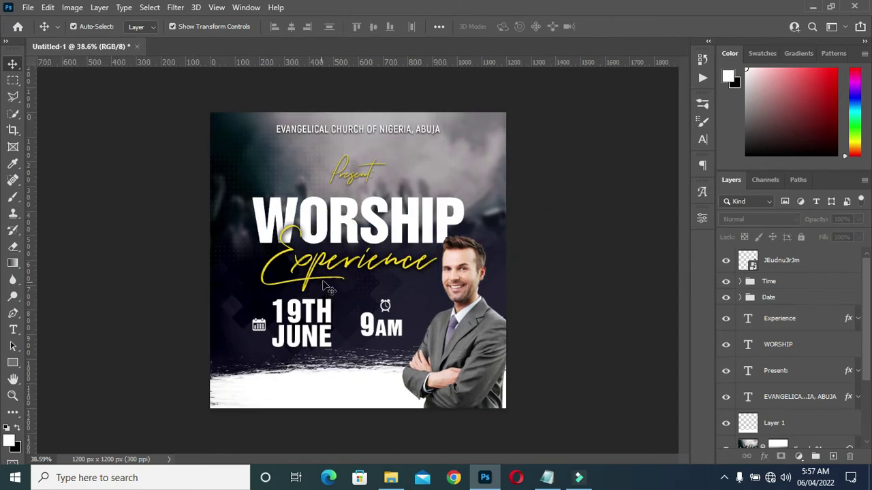
scroll(348, 273, up, 1)
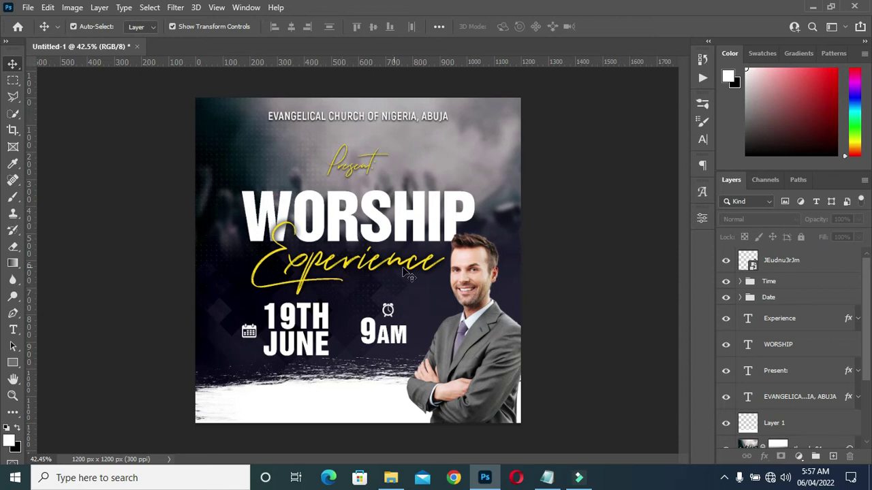
Step: Switch to the Notepad text file and select the word "with" in the pastor line for the flyer
scroll(465, 279, up, 2)
key(alt+Tab)
drag(151, 277, 134, 278)
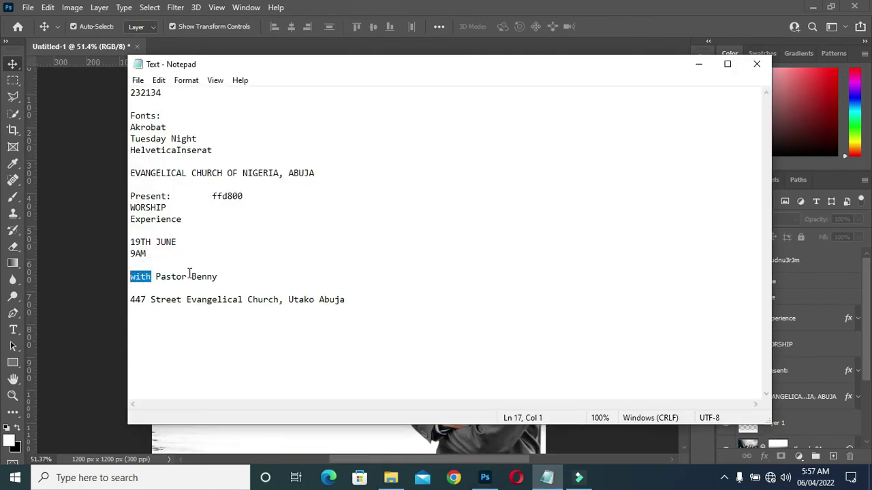
click(697, 64)
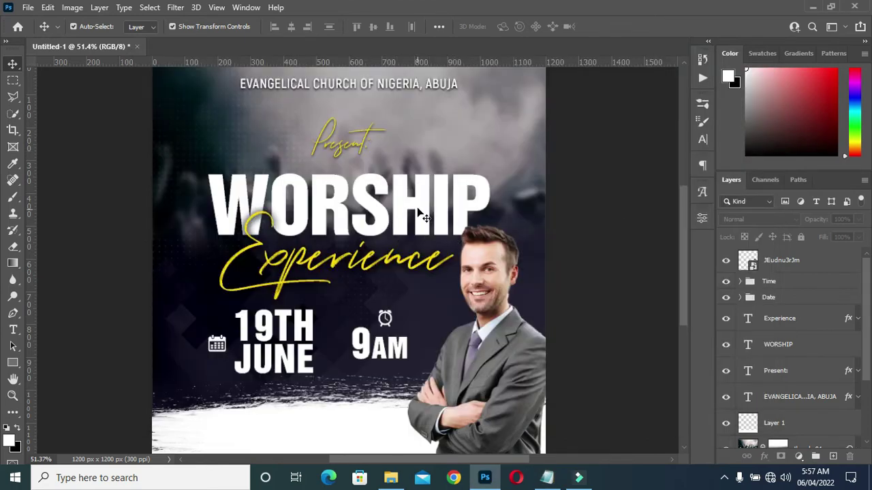
Step: Add the word "with" as a new yellow Tuesday Night text line at 10 pt near the flyer's upper right
scroll(420, 214, down, 1)
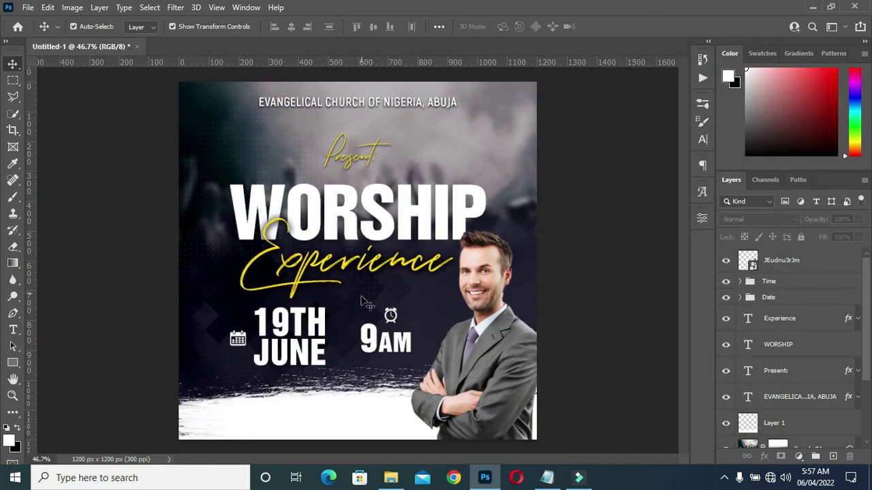
scroll(395, 301, up, 2)
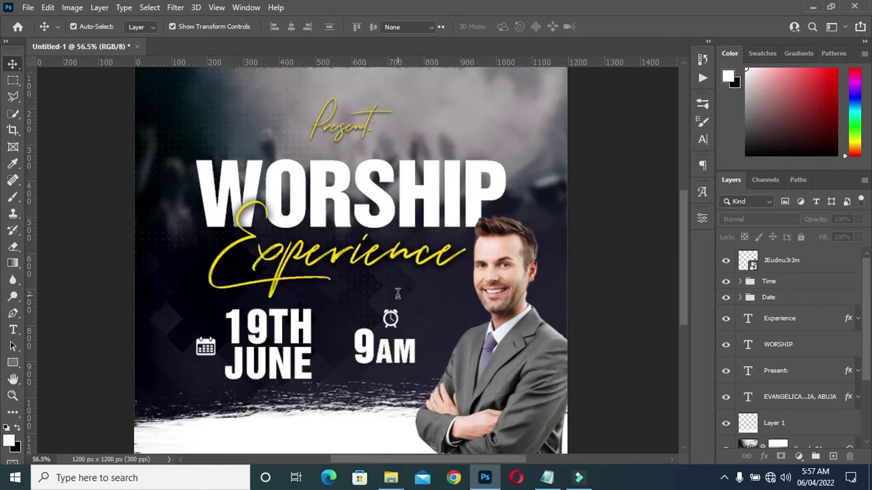
key(t)
click(416, 293)
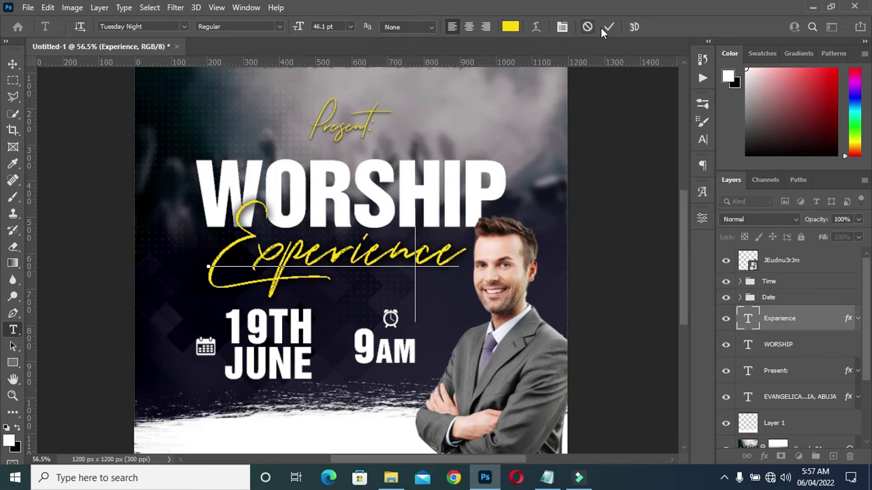
click(605, 28)
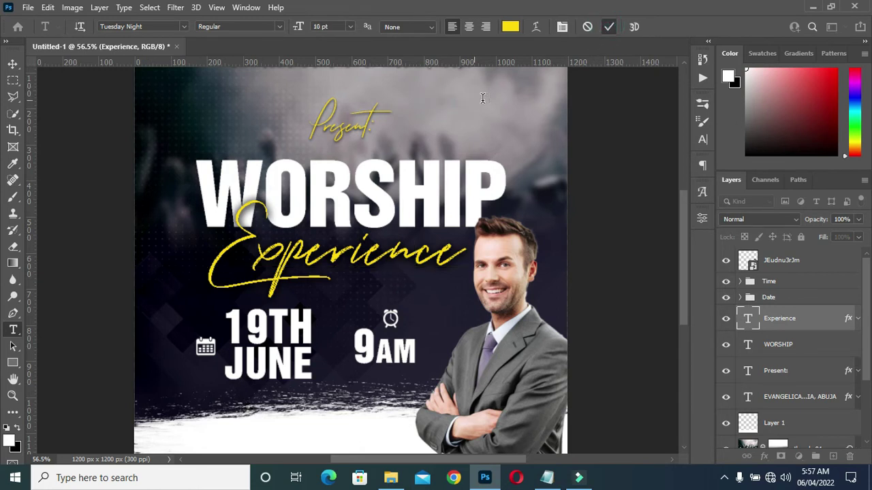
click(482, 98)
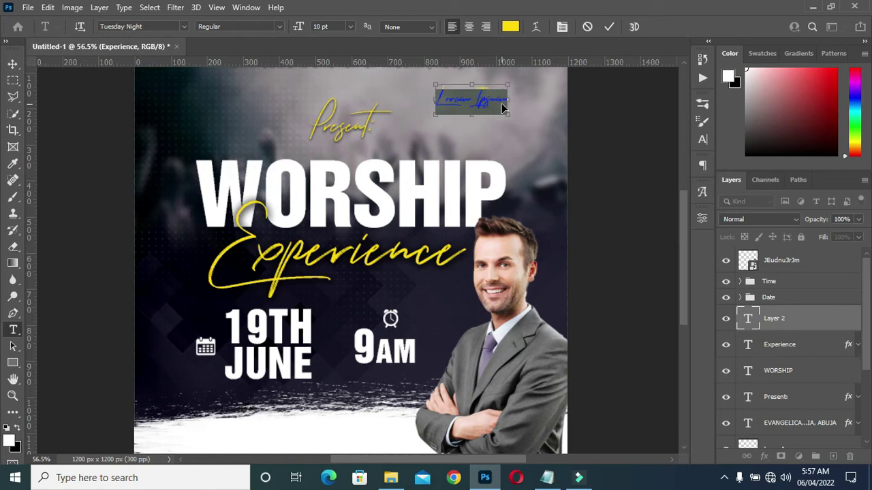
text(with)
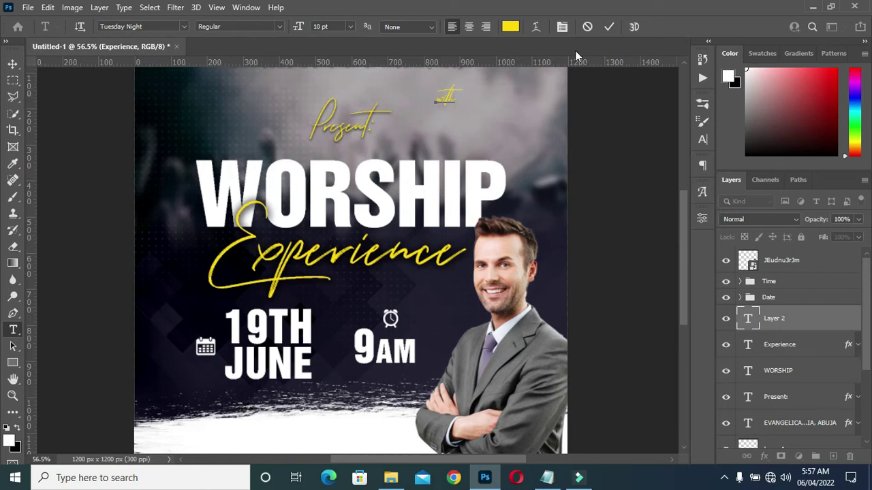
click(608, 28)
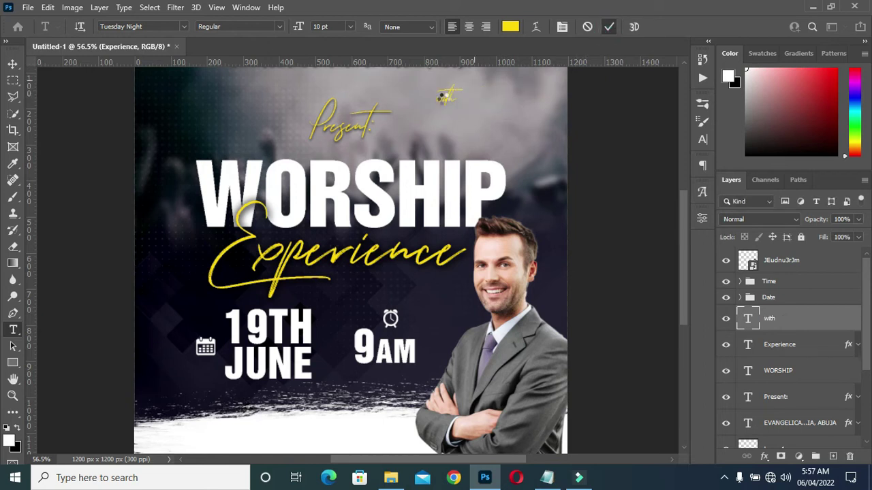
Step: Place the "with" text beside the man's chin below Experience and bring its layer to the top of the stack
click(12, 63)
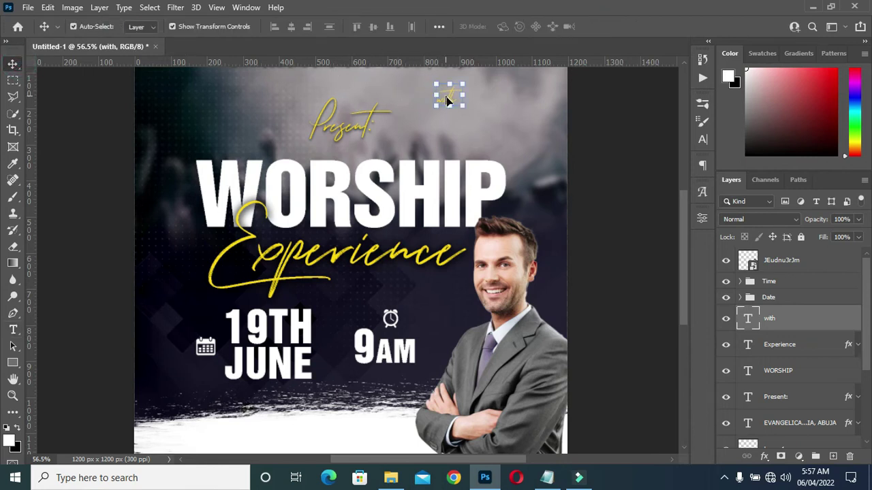
drag(446, 114, 436, 306)
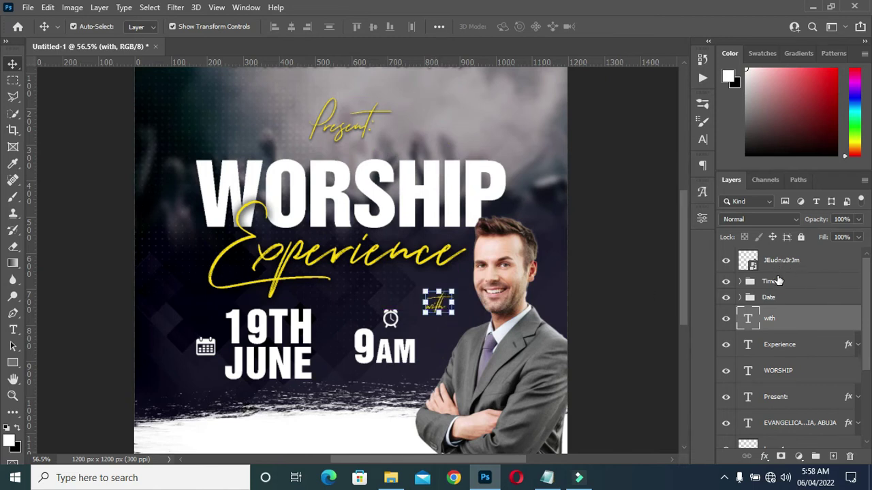
drag(784, 316, 773, 289)
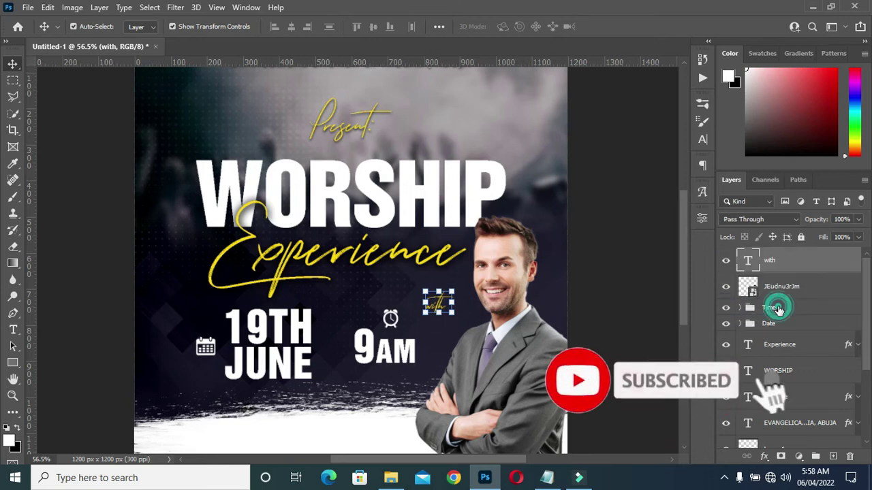
Step: Nudge the Time group left, away from the man's portrait
click(779, 309)
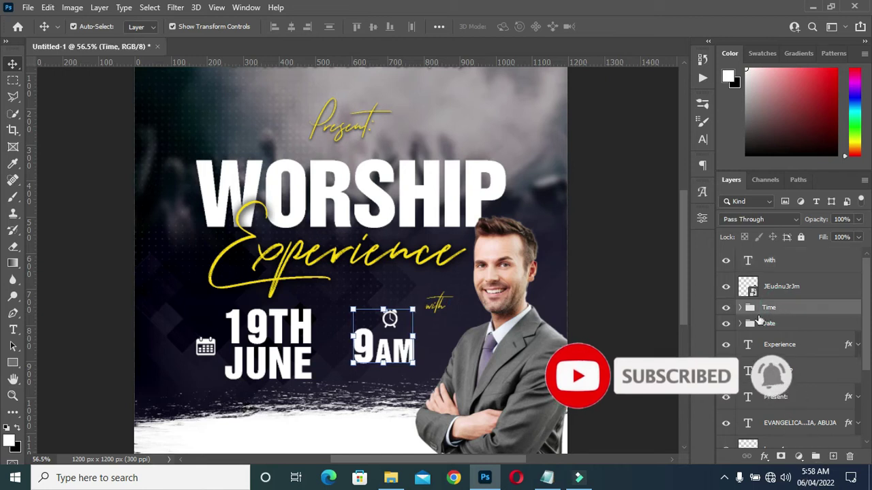
key(shift+Left)
key(Left)
key(Left)
key(Left)
key(Left)
key(Left)
key(Left)
key(Left)
key(Left)
key(Left)
key(Left)
key(Left)
key(Left)
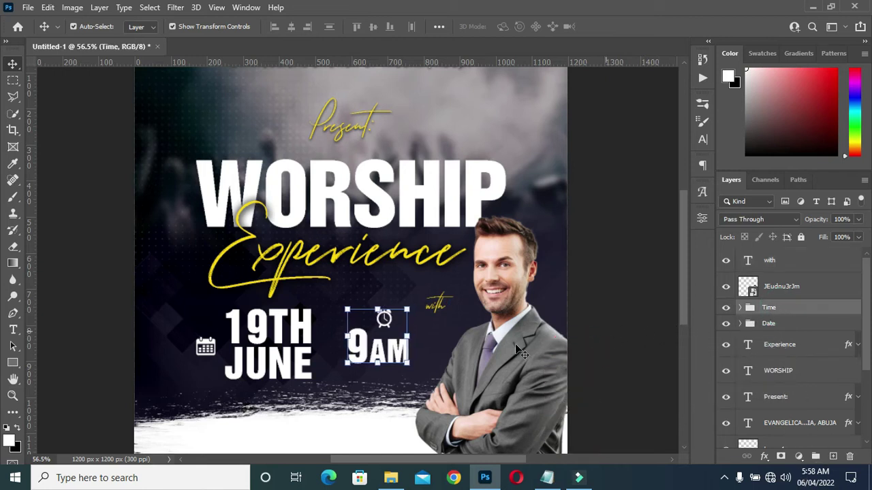
Step: Scale the Time group up to about 117.77%
click(374, 364)
drag(373, 364, 368, 374)
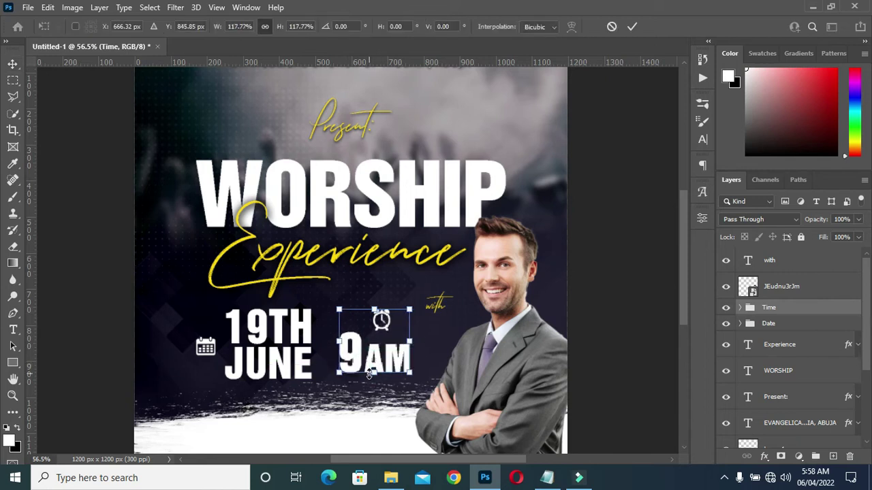
click(632, 27)
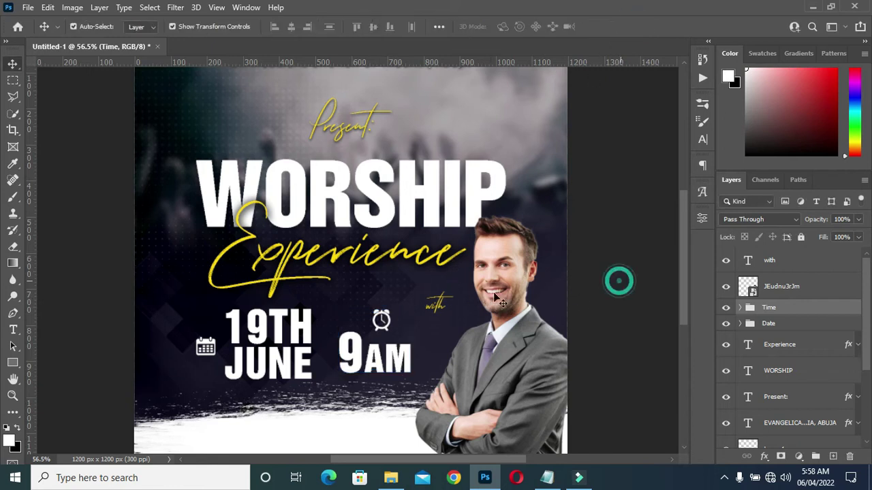
Step: Scale the alarm clock icon above 9AM down slightly
click(384, 318)
key(ctrl+t)
drag(399, 303, 387, 312)
click(625, 156)
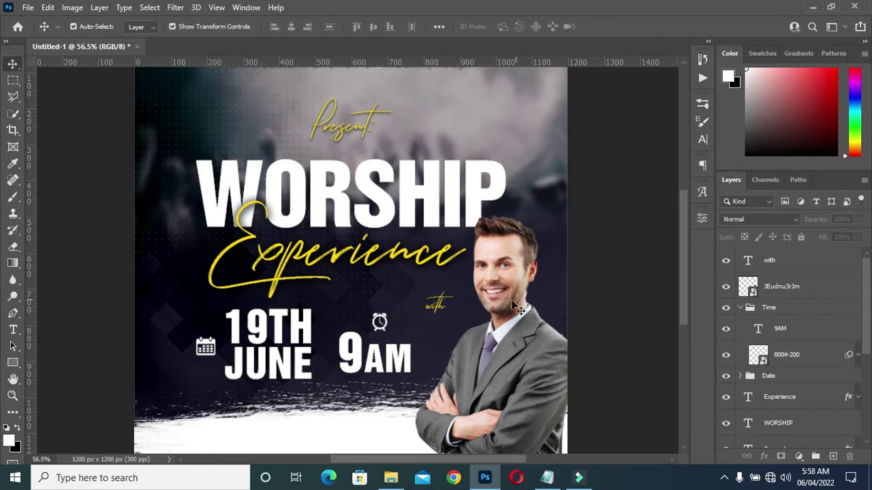
Step: Switch to the Notepad text file, select the pastor's title and name after "with", and return to the Photoshop flyer
scroll(449, 317, up, 2)
click(547, 478)
drag(218, 276, 155, 279)
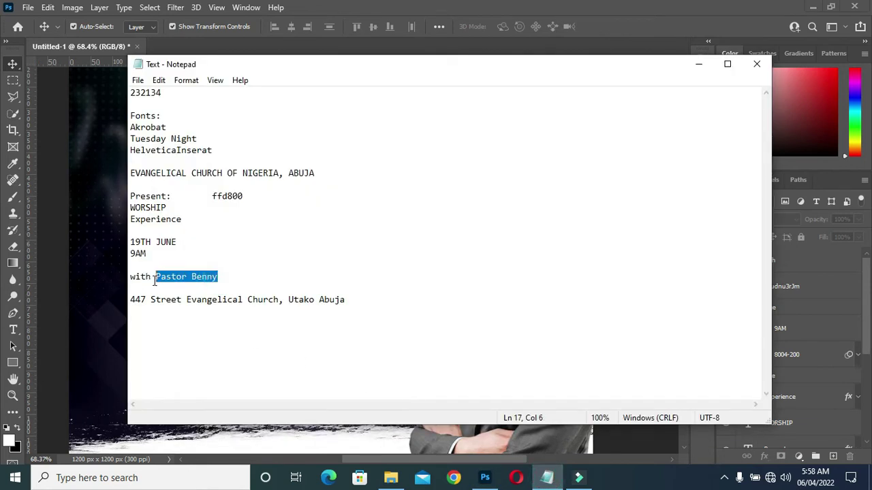
click(699, 64)
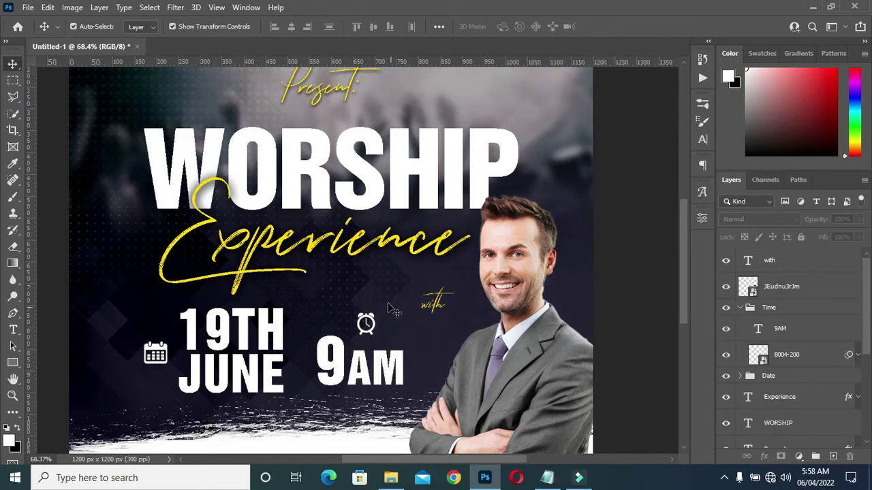
Step: Start a new text line over the man's suit and set its text color to white, ffffff
scroll(419, 210, down, 3)
scroll(422, 342, up, 3)
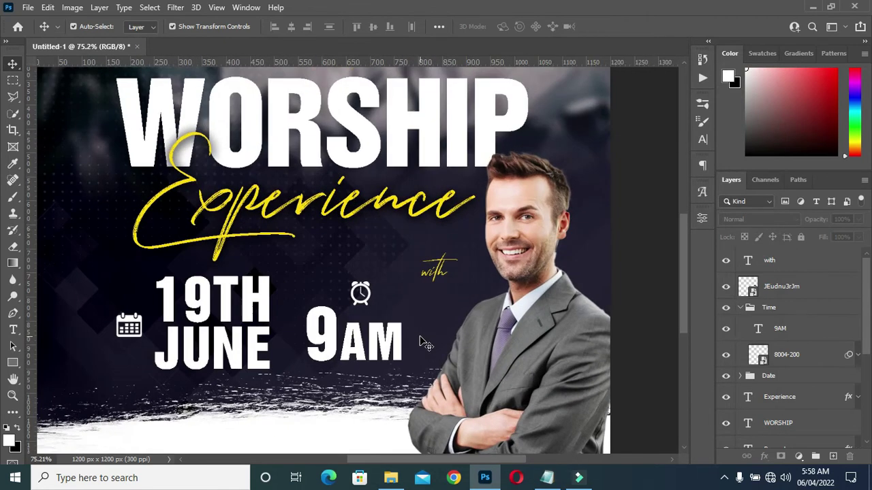
key(t)
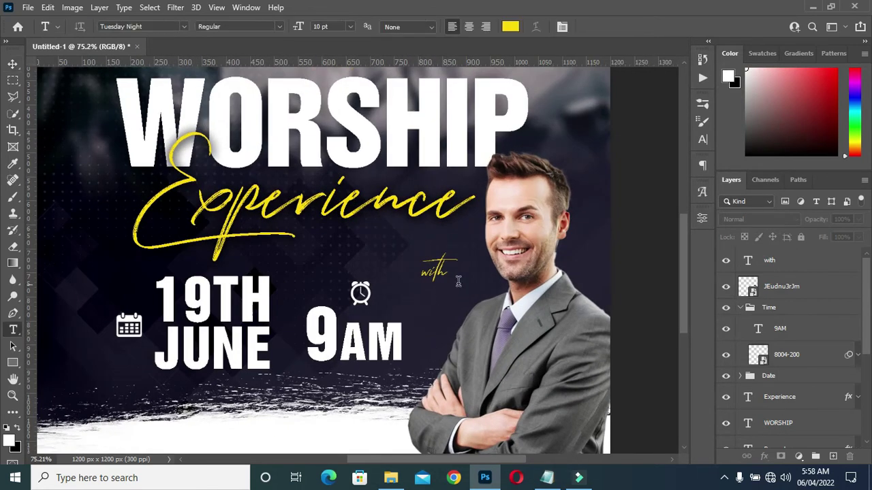
click(532, 337)
click(510, 26)
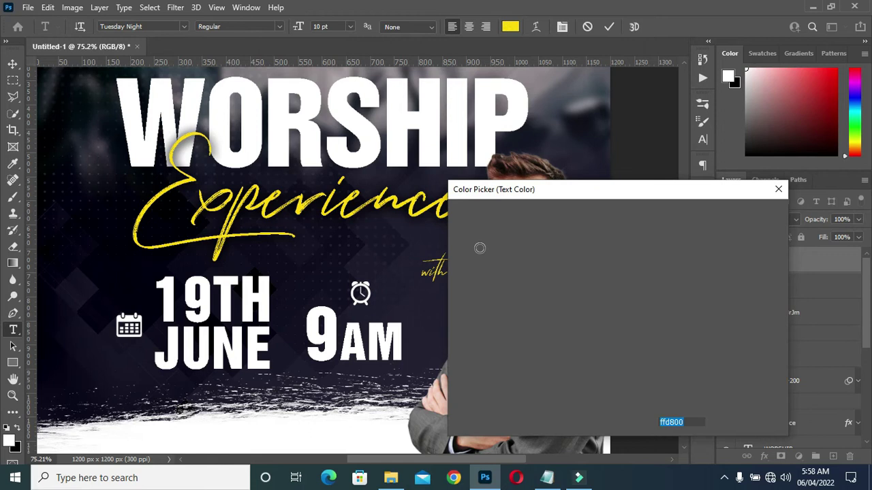
drag(481, 248, 452, 211)
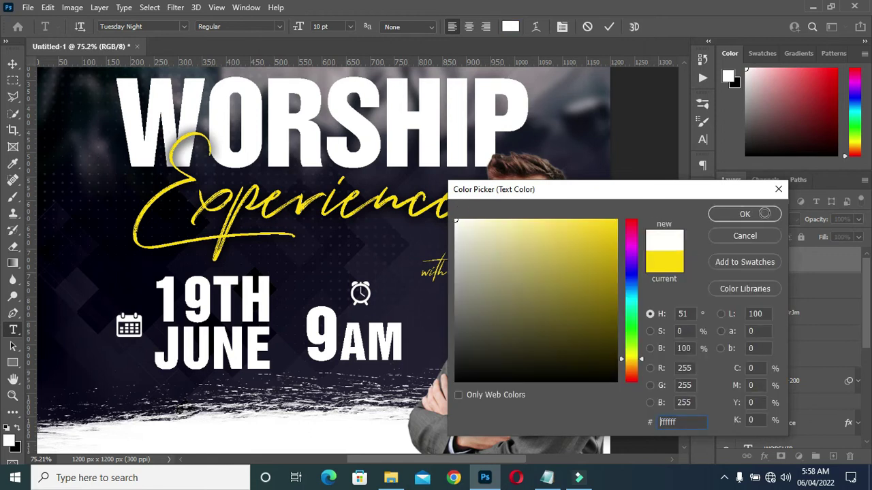
click(771, 215)
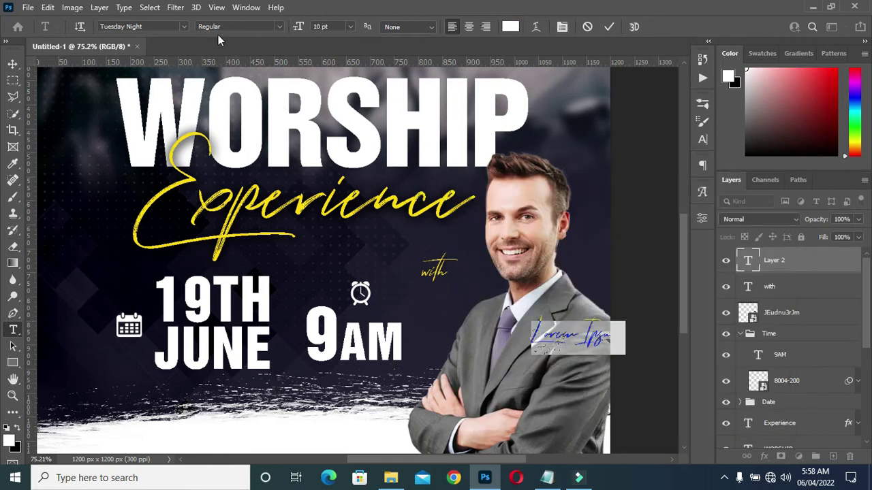
Step: Set the new text's font to HelveticaInserat and enter the pastor's title and name
click(184, 28)
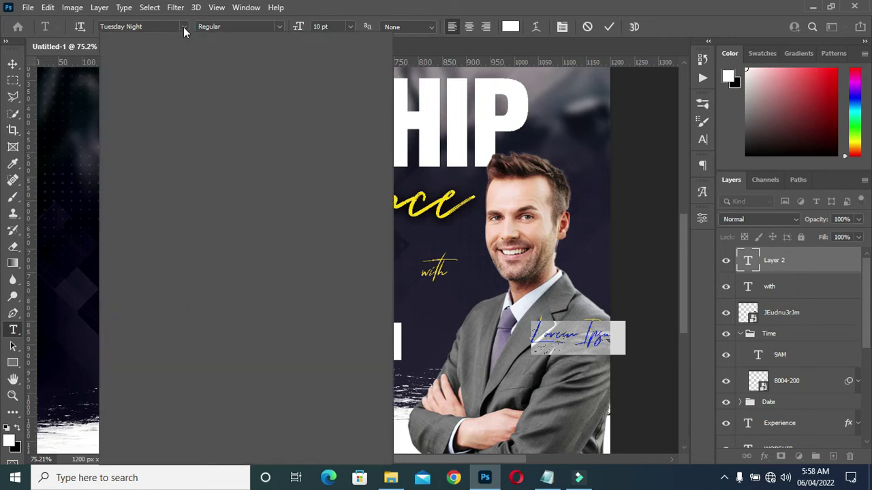
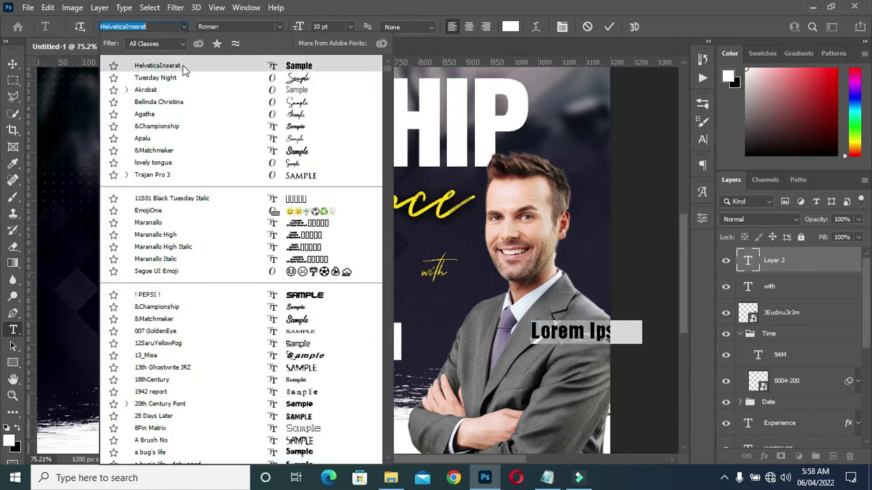
click(182, 67)
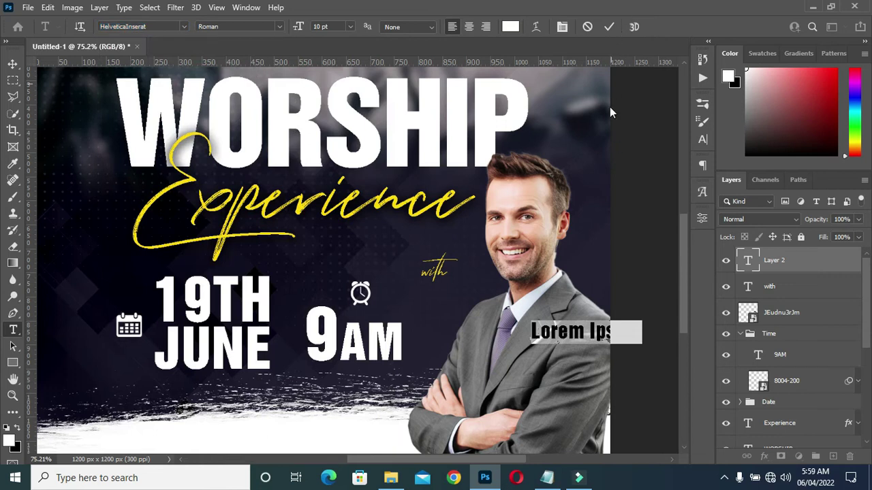
text(Pastor Be)
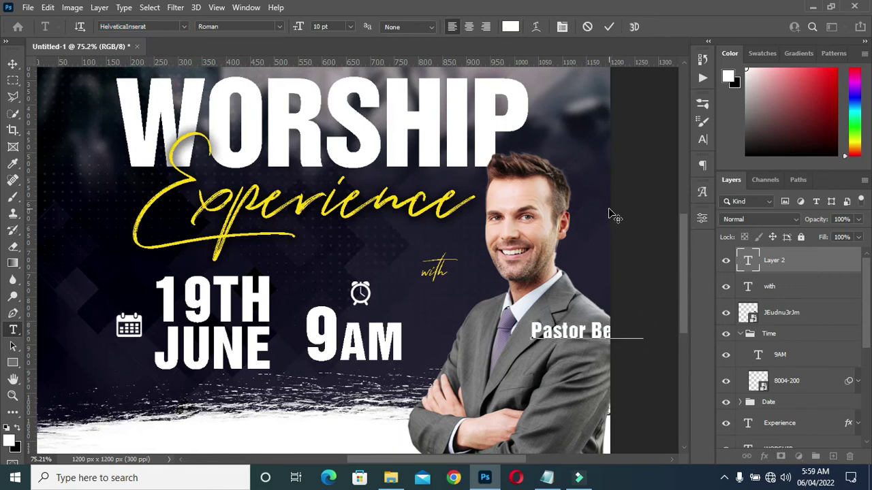
click(608, 28)
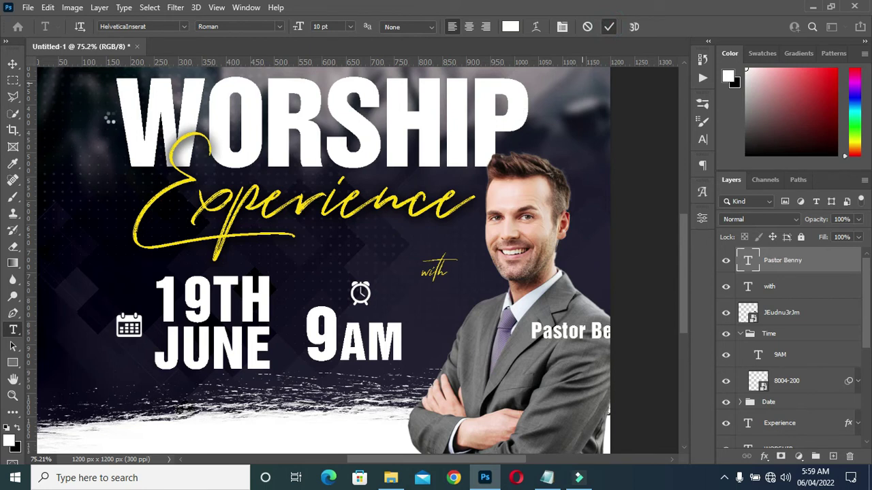
Step: Move the pastor's name directly below the "with" text and scale it to 53%
key(v)
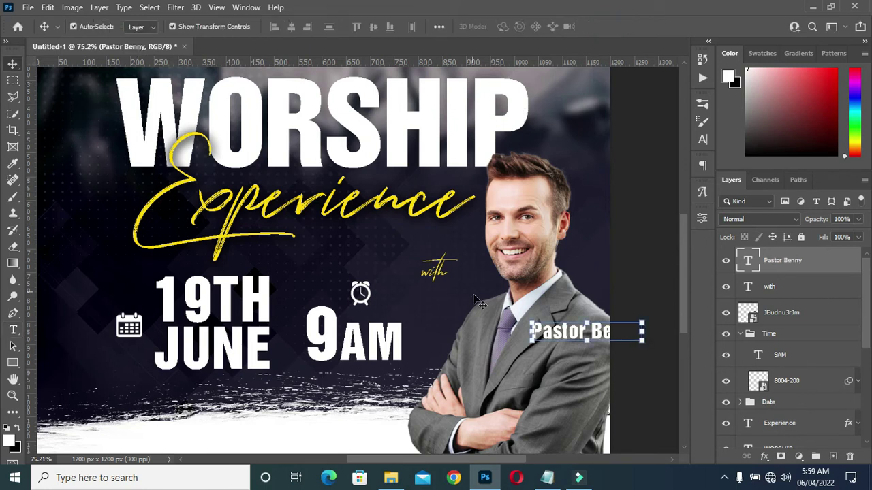
drag(587, 334, 467, 303)
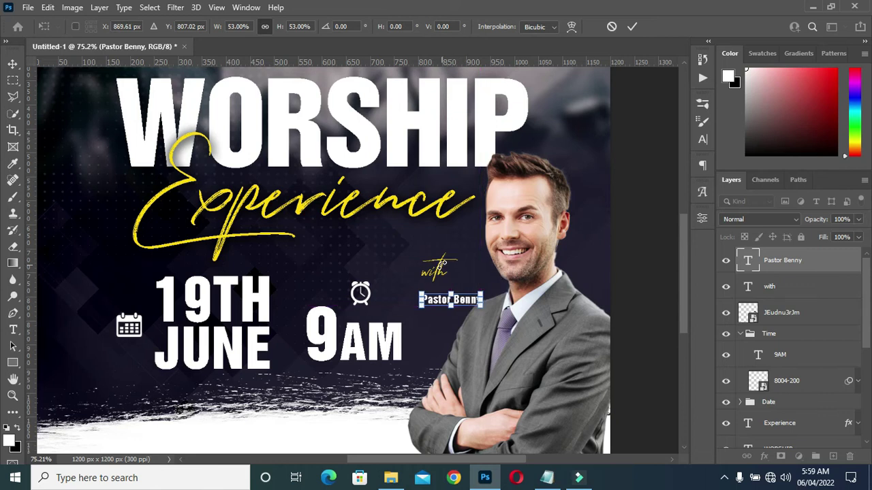
key(Return)
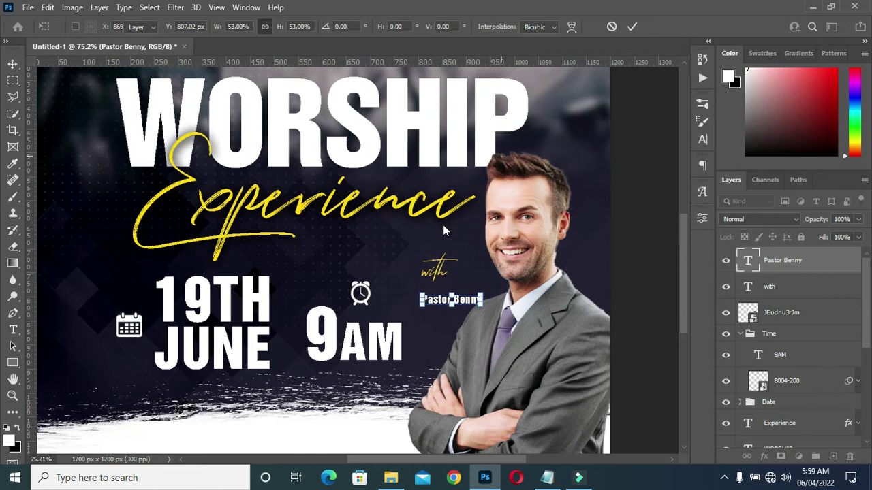
Step: Move the "with" text down and to the right so it sits centered just above the pastor's name
click(439, 272)
drag(441, 275, 460, 285)
click(644, 239)
key(ctrl+0)
scroll(538, 268, down, 1)
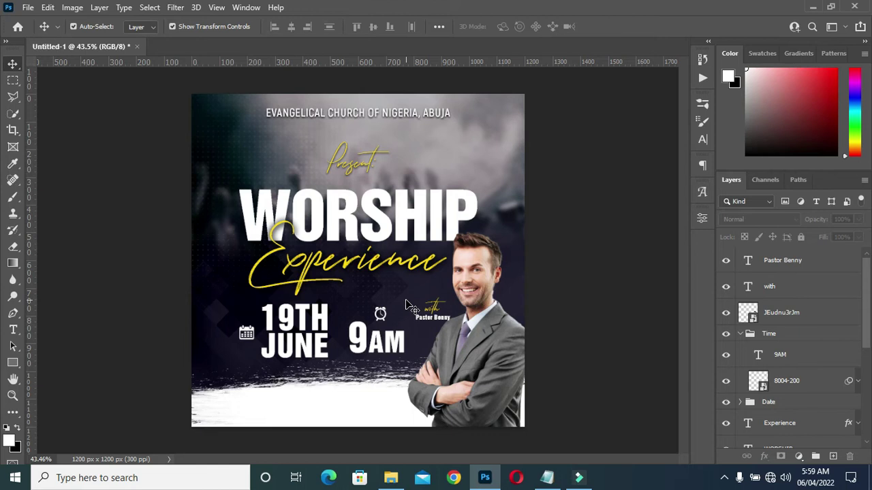
scroll(412, 307, up, 1)
scroll(370, 278, down, 1)
scroll(370, 277, up, 1)
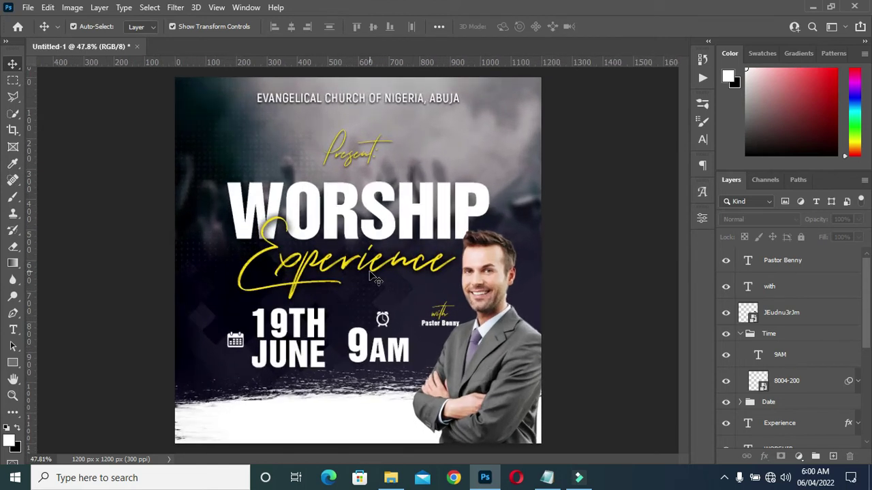
Step: Switch to the Notepad text file, select the church address line, and return to the Photoshop flyer
click(547, 477)
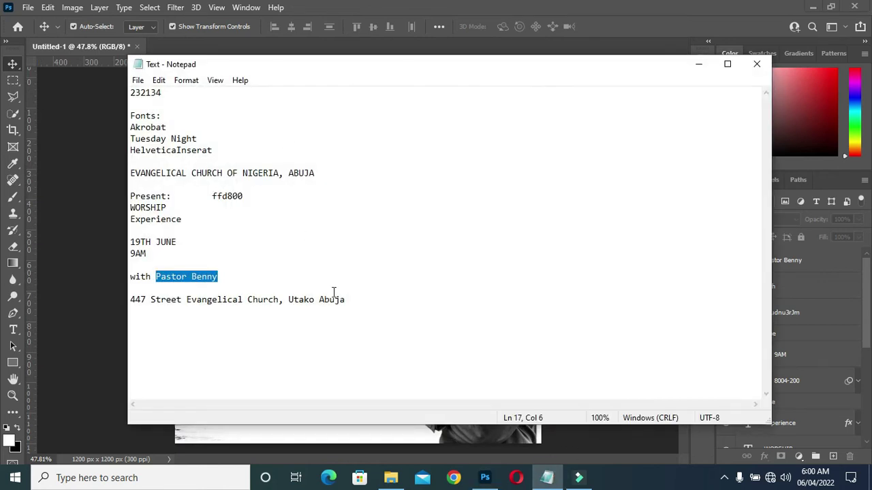
drag(349, 300, 132, 303)
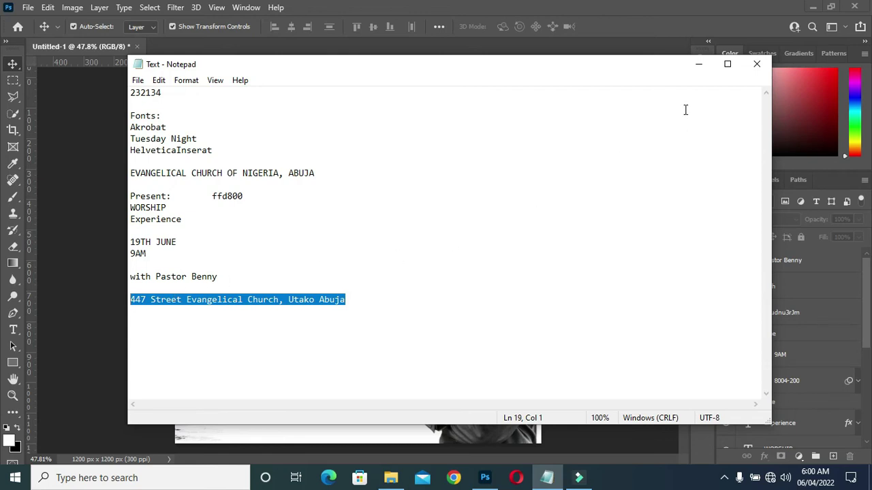
click(698, 64)
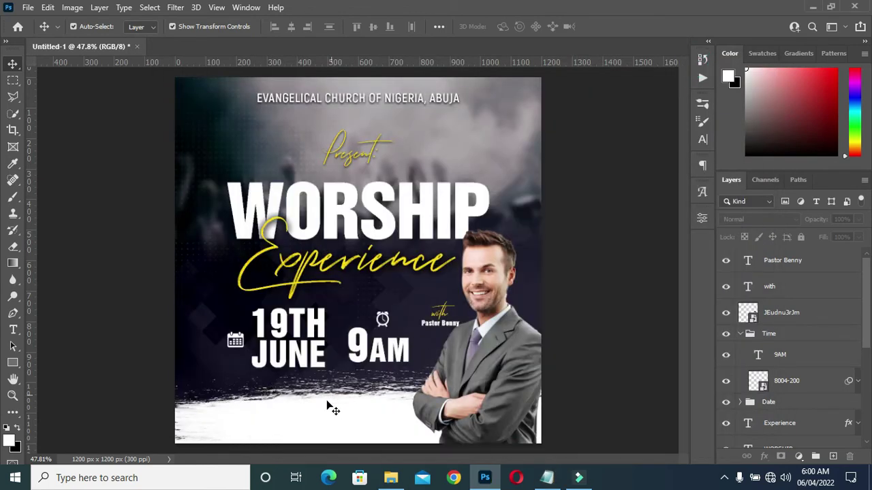
Step: Place the google-location-icon-16 image from the Worship Experience 2 folder on the flyer and scale it to 0.93%
click(391, 478)
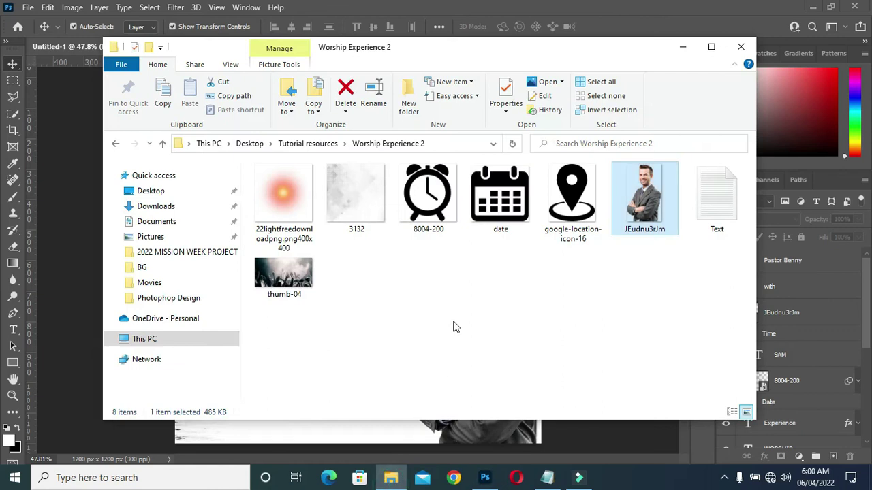
drag(564, 202, 83, 357)
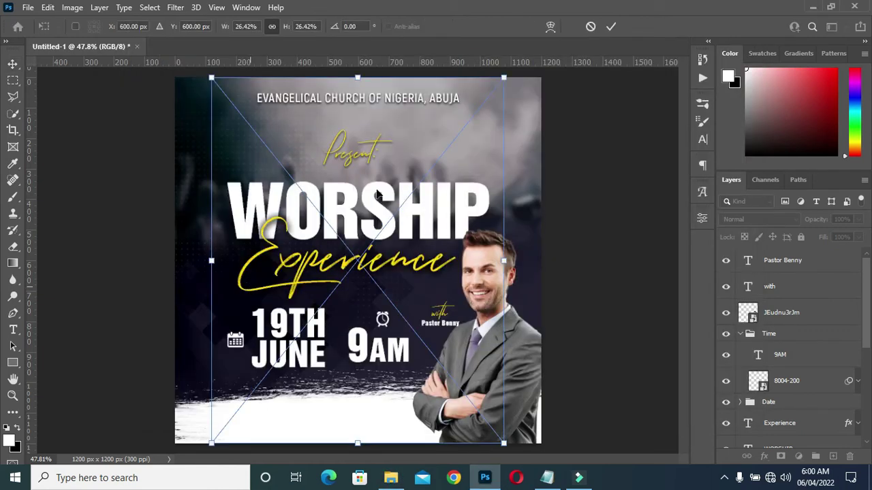
drag(357, 78, 320, 410)
scroll(320, 411, up, 2)
drag(391, 445, 389, 408)
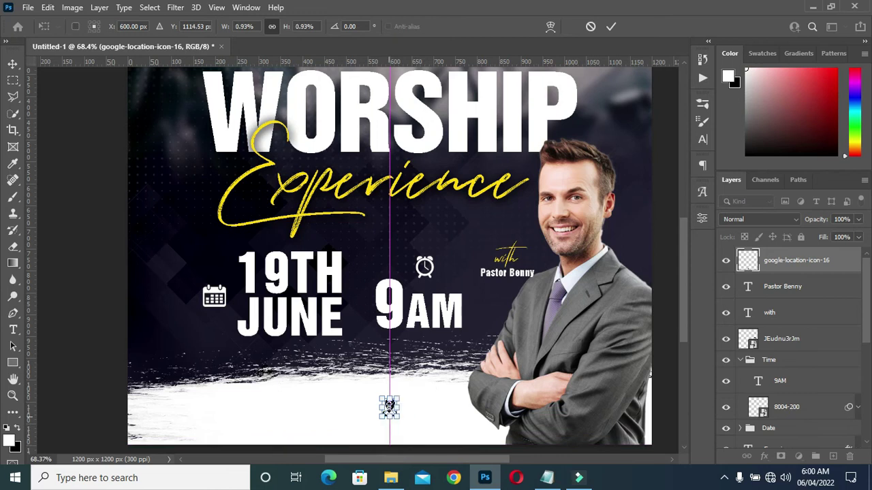
Step: Move the location icon to the white area below the calendar icon, at about X 185 px, Y 1138 px, and commit it
scroll(389, 407, up, 2)
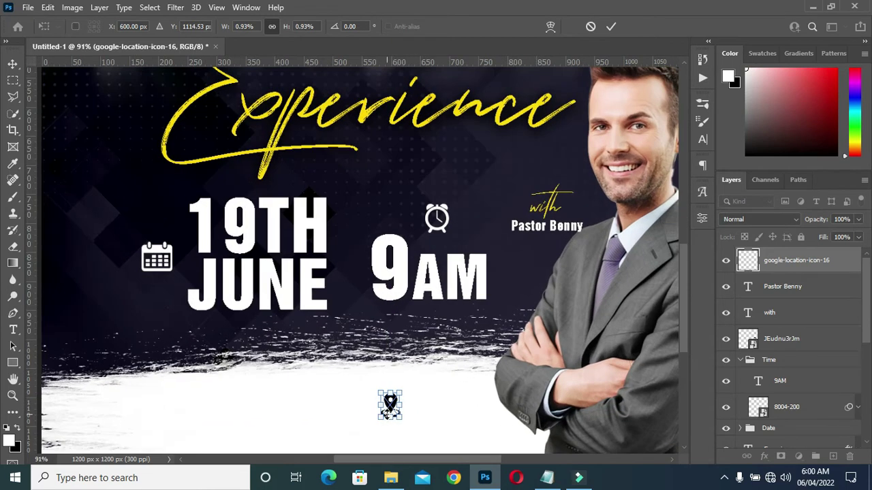
drag(389, 407, 95, 416)
scroll(297, 370, down, 2)
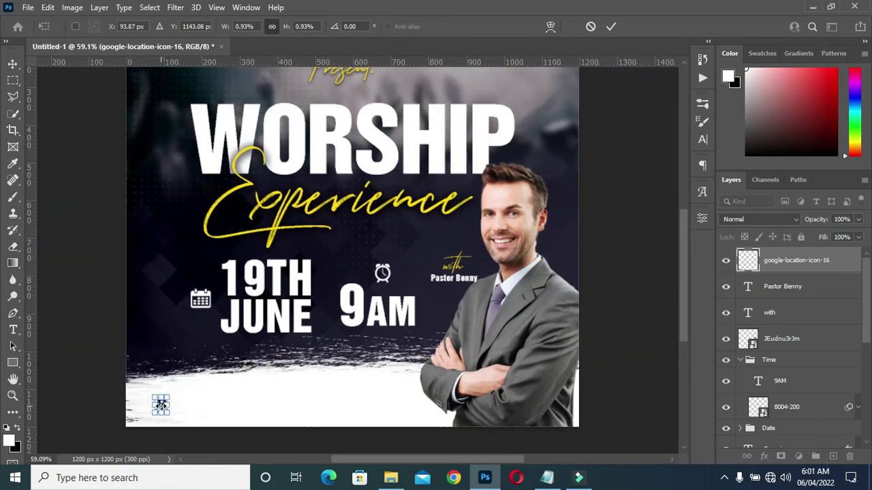
scroll(160, 405, up, 1)
scroll(161, 405, up, 1)
drag(160, 407, 212, 404)
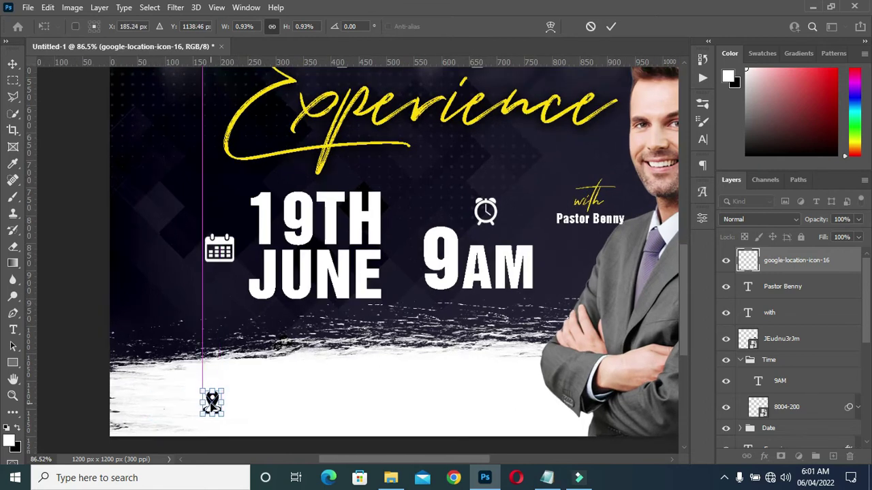
click(611, 27)
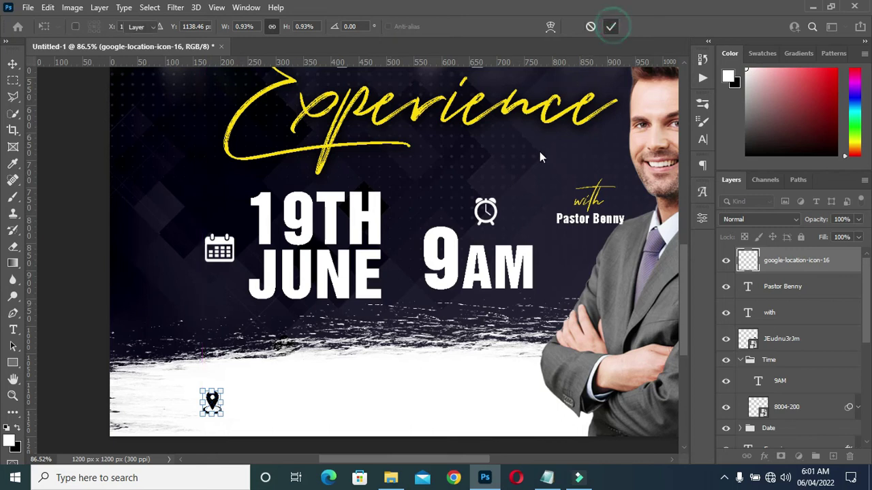
Step: Add a text layer with the church's street address beside the location icon
key(t)
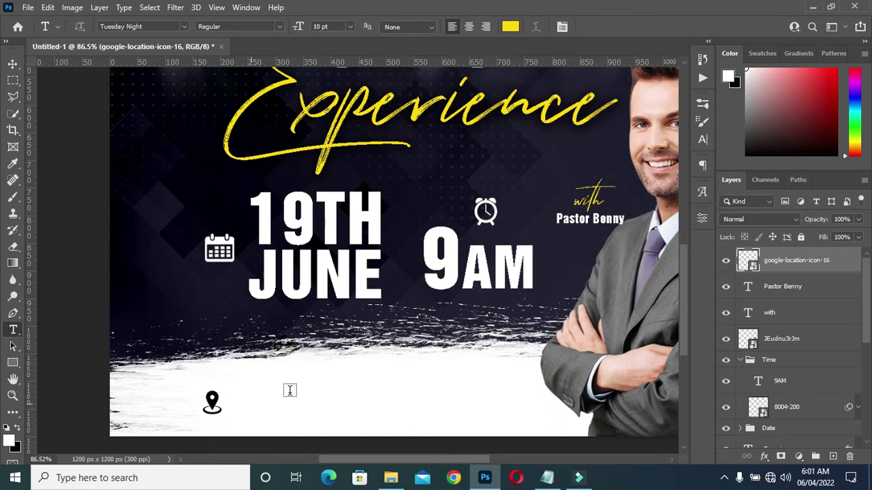
click(289, 390)
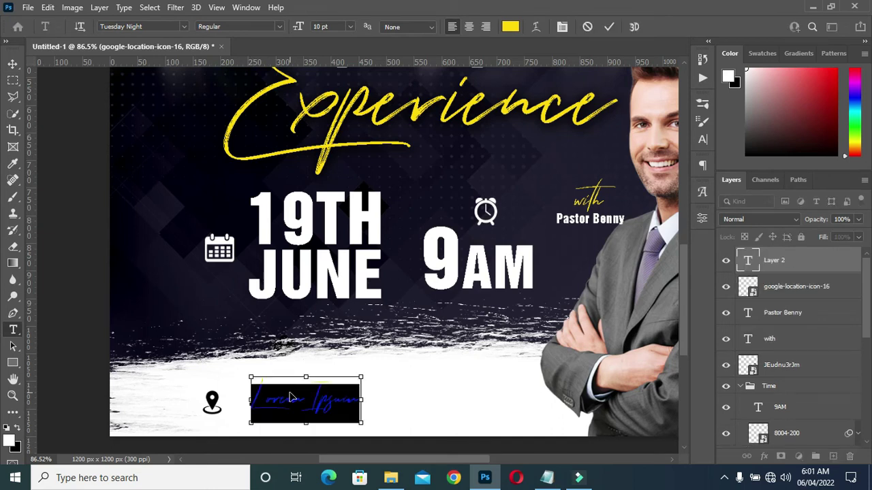
click(290, 397)
key(ctrl+a)
text(44 Street Evangelical Church, Utako Abuja)
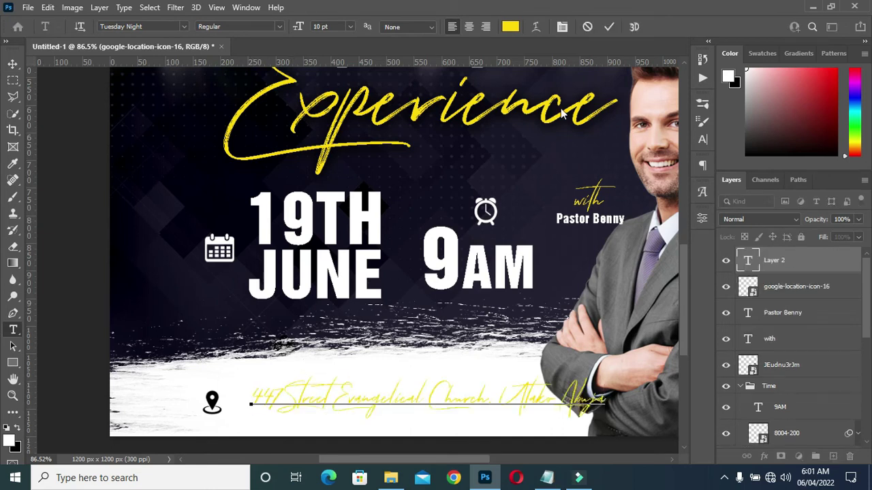
click(609, 27)
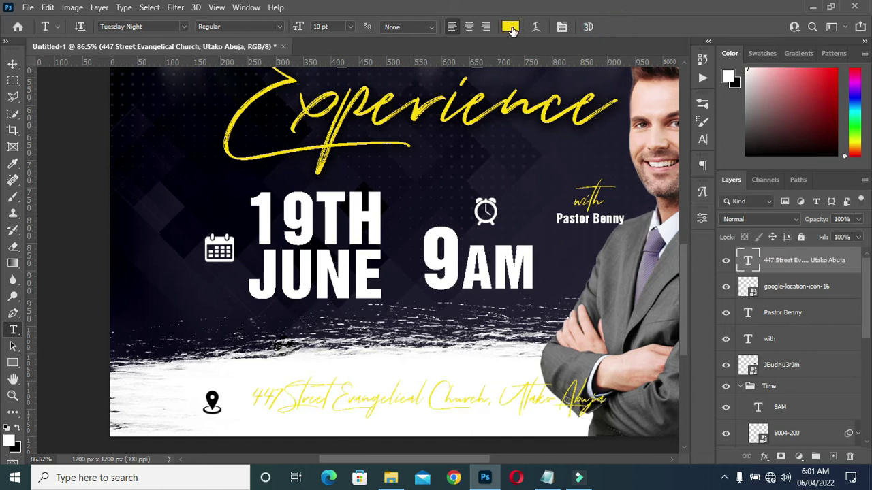
Step: Set the address text's color to black (000000) and its font to Akrobat SemiBold
click(510, 27)
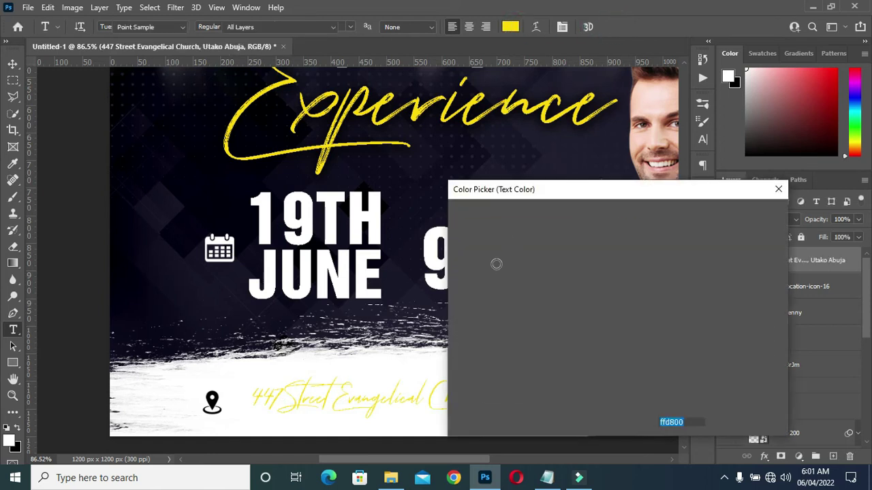
drag(472, 352, 455, 382)
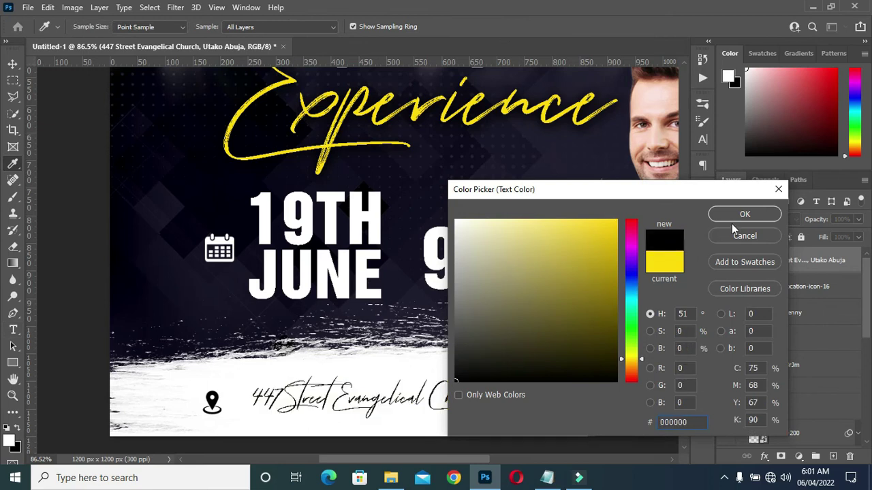
key(Return)
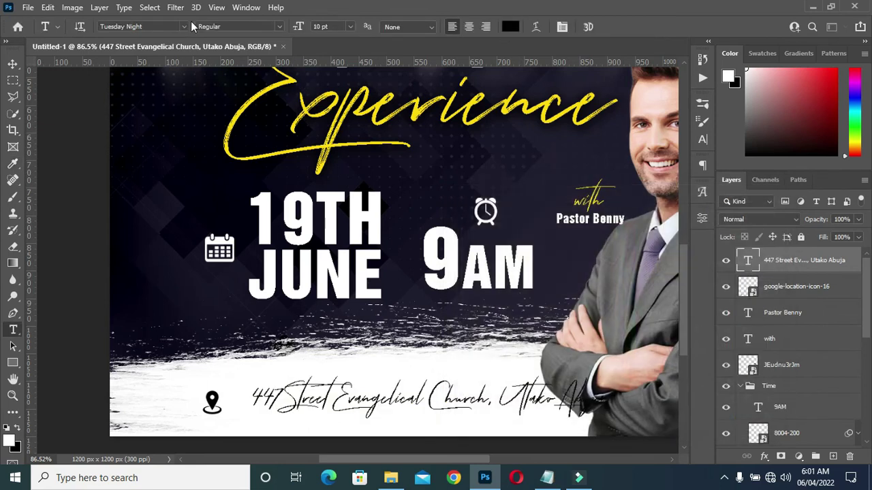
click(181, 27)
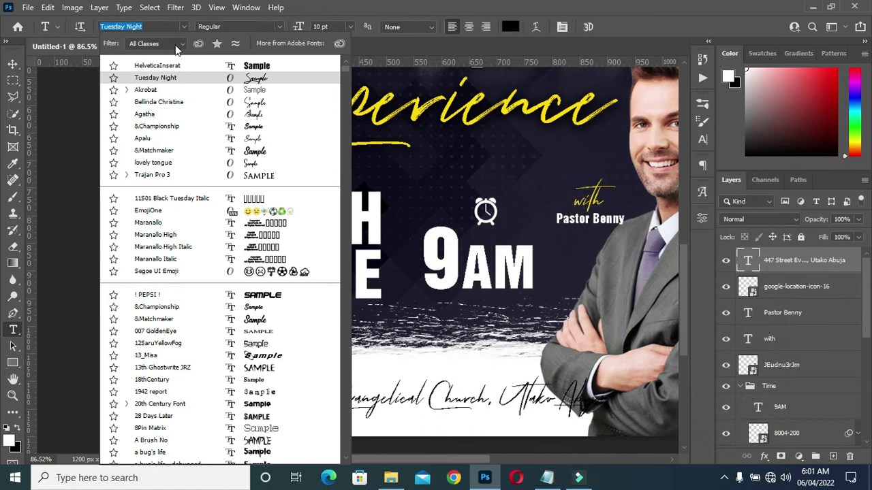
click(156, 91)
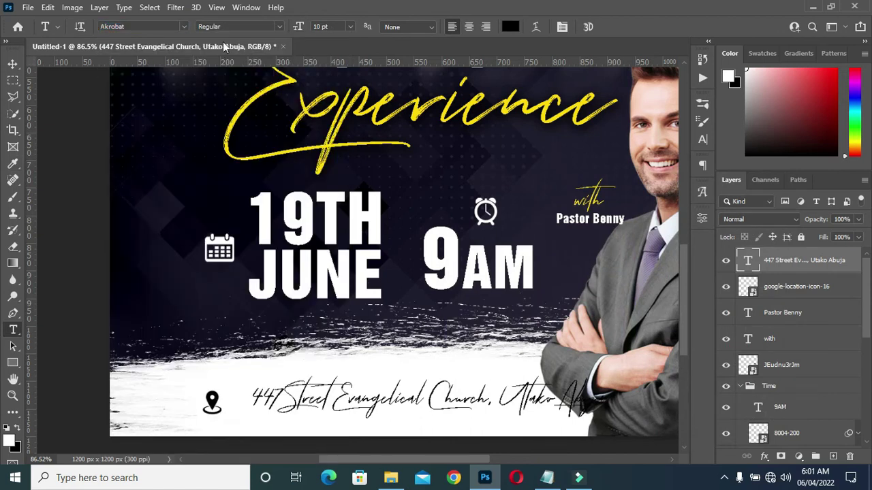
click(278, 27)
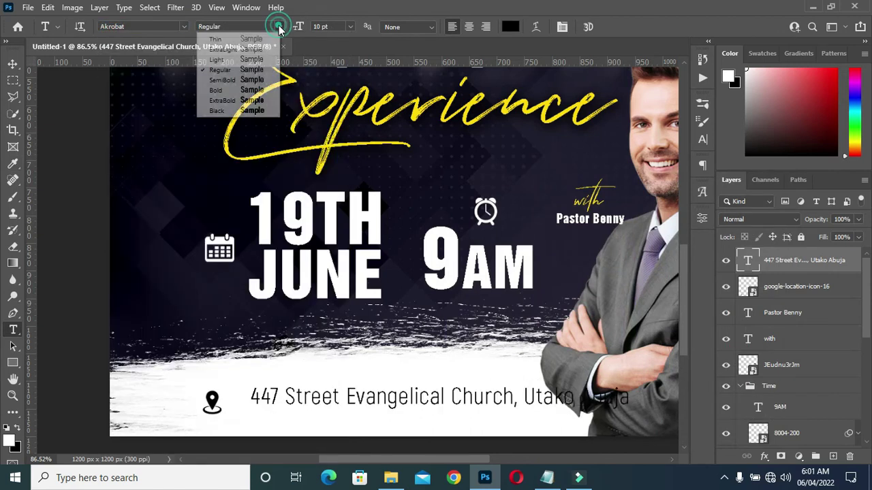
click(234, 82)
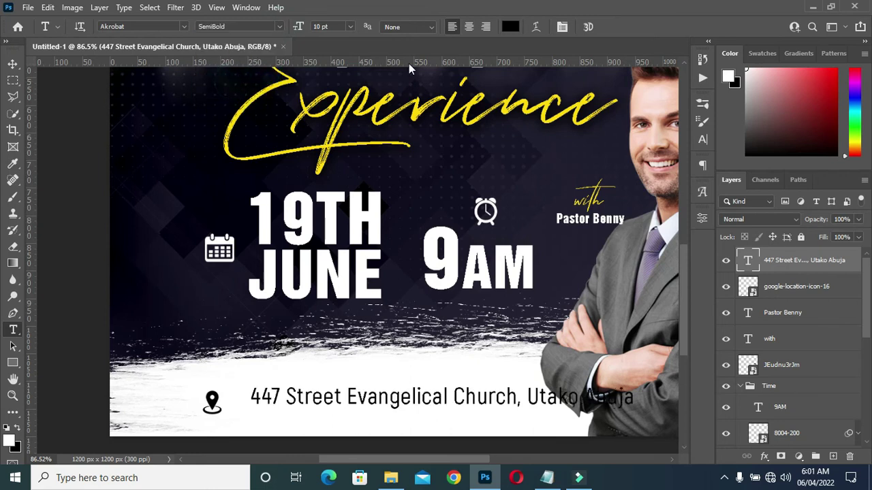
Step: Scale the address text to about 70.4% and align it with the date's left edge, vertically centered on the location icon
click(12, 64)
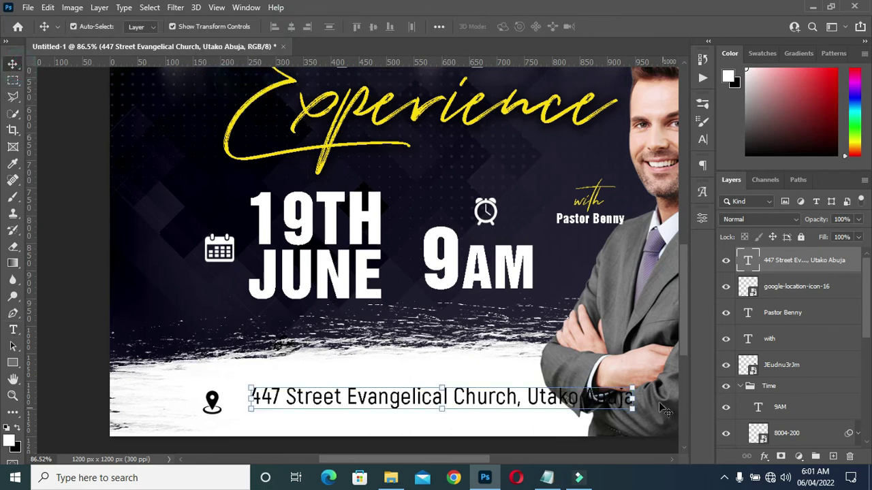
drag(630, 397, 521, 405)
drag(371, 402, 366, 410)
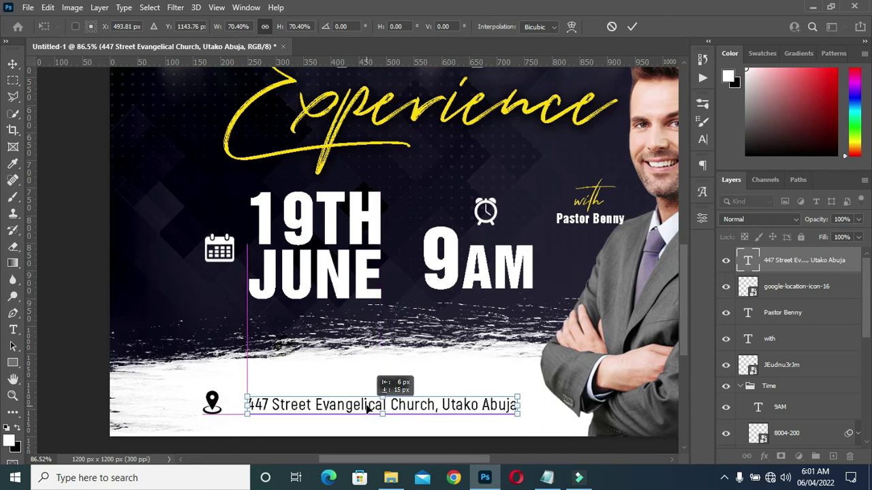
key(Up)
key(Up)
key(Up)
key(Up)
key(Up)
key(Up)
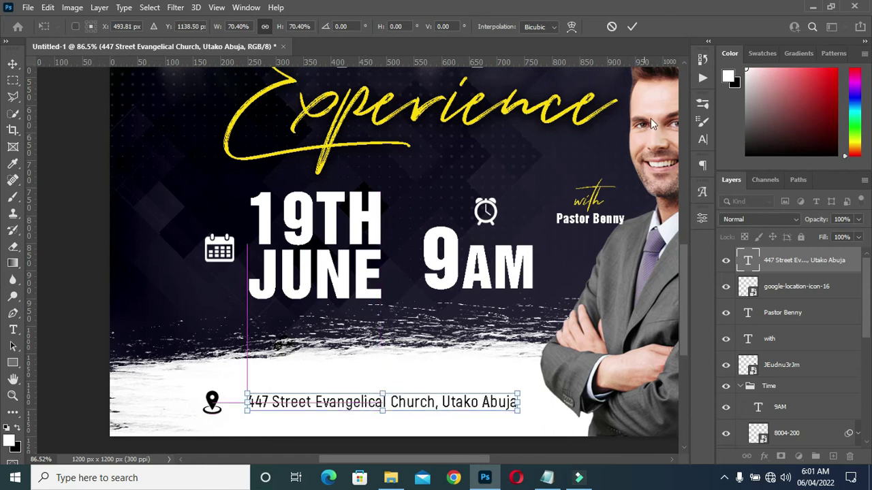
click(632, 26)
Step: Enlarge the address text to about 105.4% so its right end lines up with the 9AM text, then deselect it
key(ctrl+0)
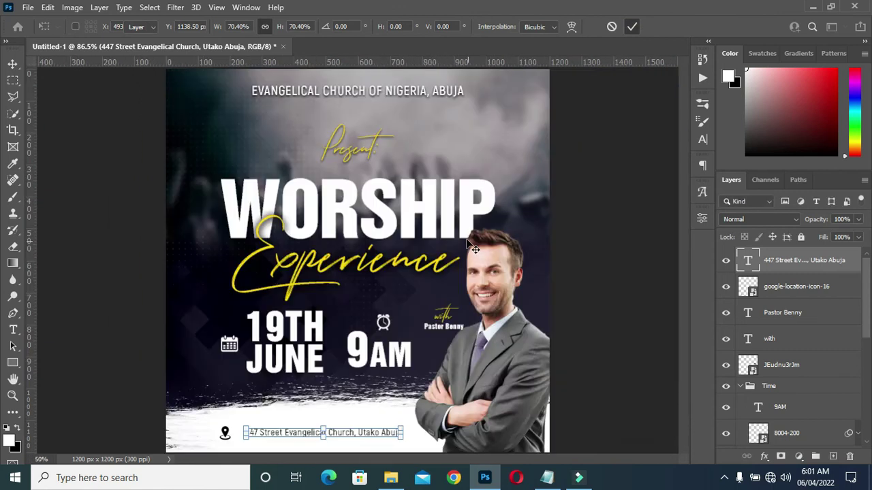
key(ctrl+plus)
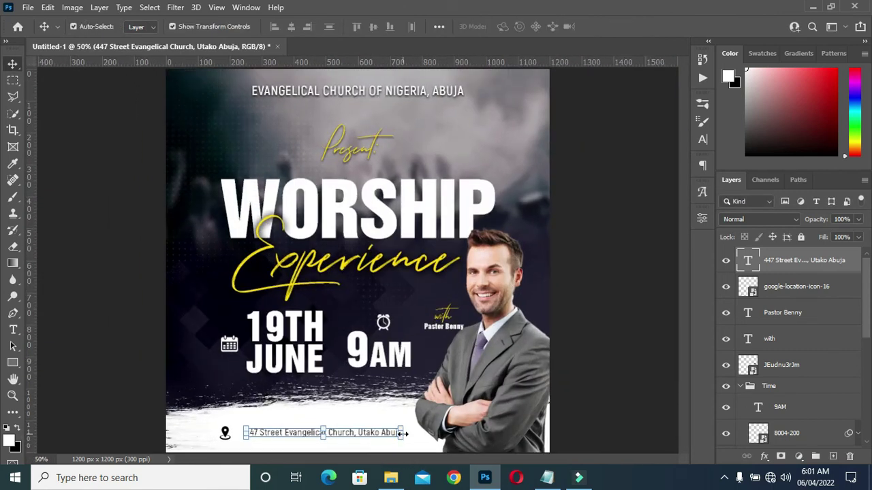
drag(398, 432, 411, 433)
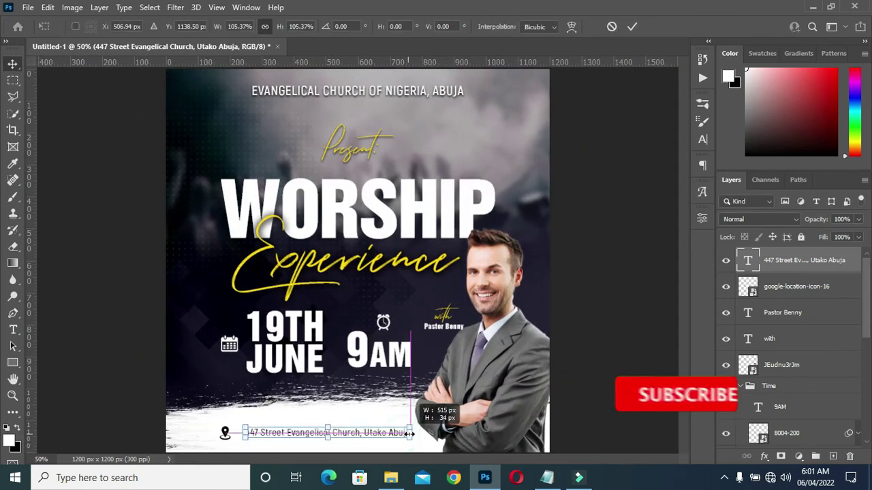
click(633, 26)
click(632, 236)
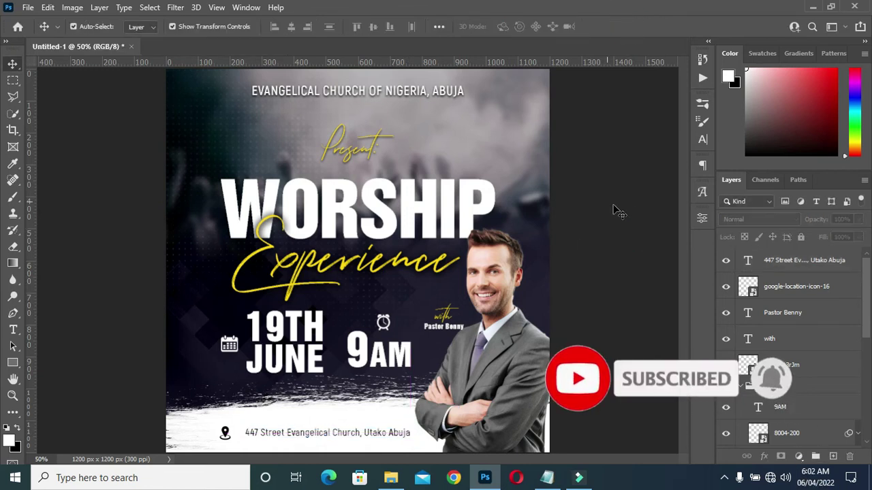
scroll(609, 204, down, 2)
scroll(370, 356, up, 2)
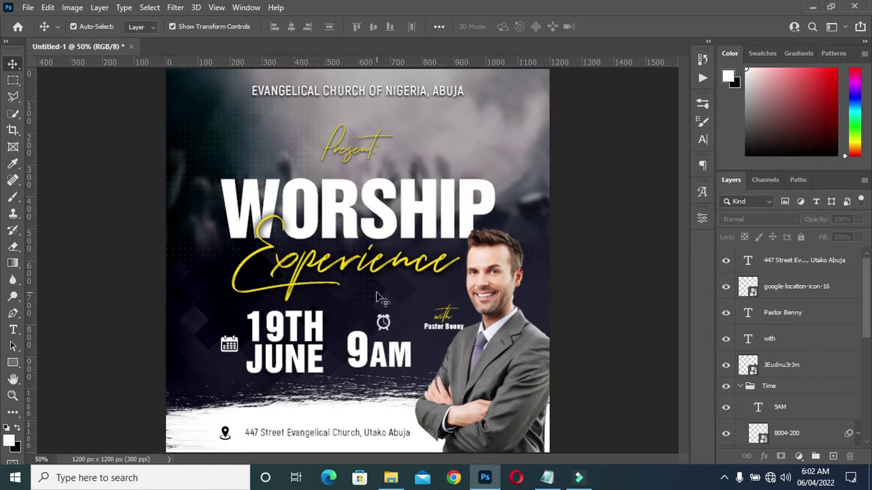
click(391, 478)
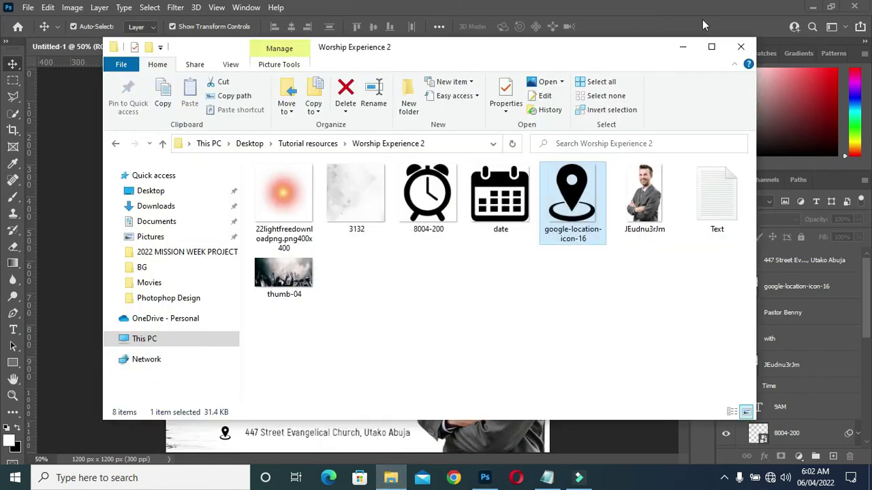
click(682, 47)
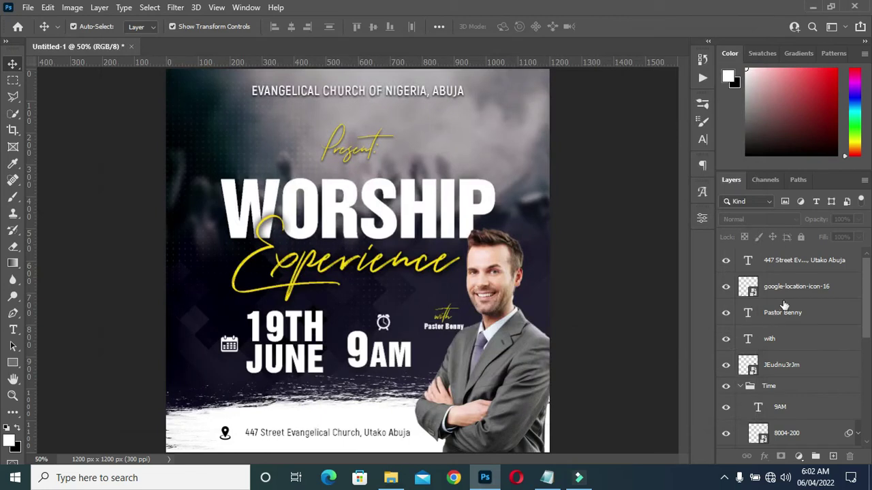
Step: Group the location icon and address text layers and name the group Location
click(790, 287)
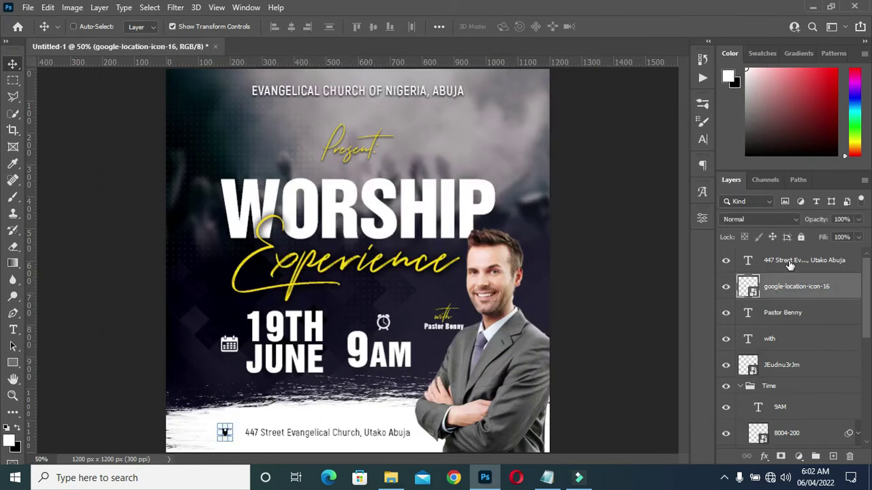
ctrl+click(790, 264)
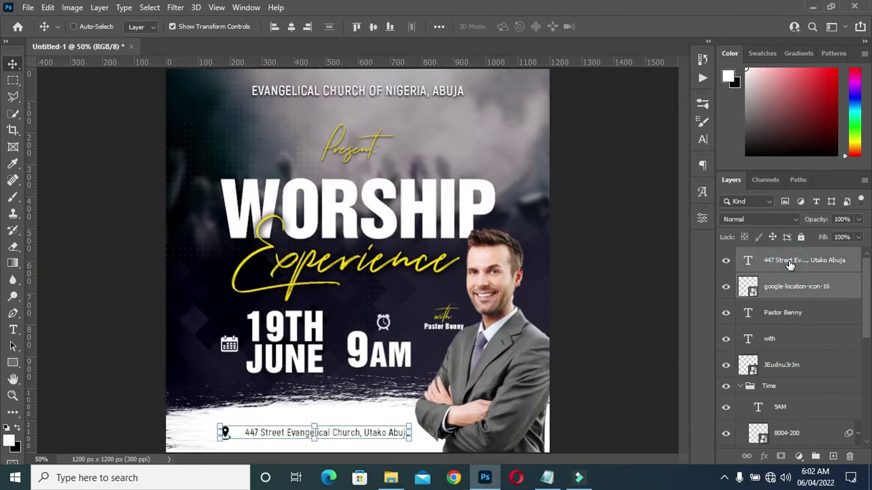
key(ctrl+g)
double_click(776, 255)
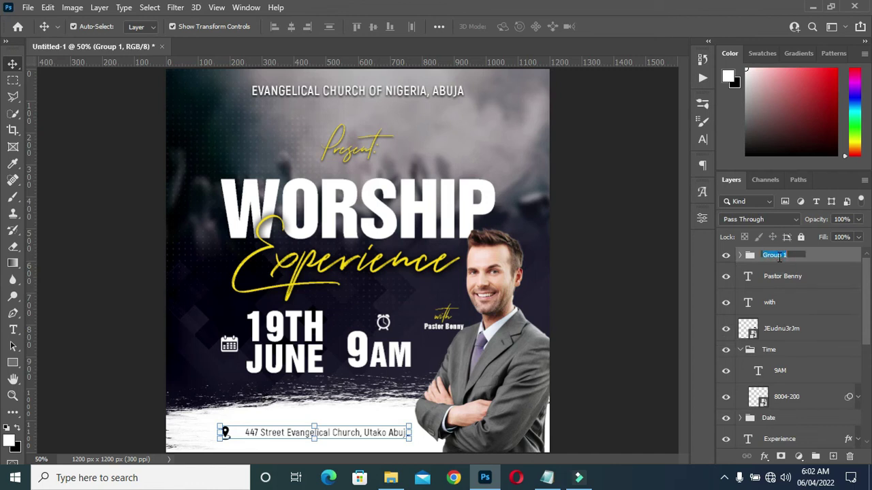
text(Location)
key(Return)
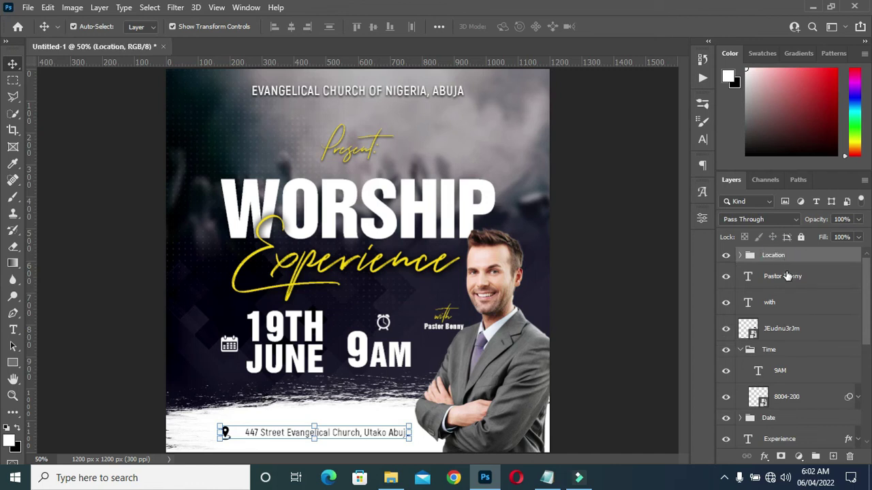
Step: Group the pastor's name, "with" and portrait layers, and name the group with the pastor's title and name
click(787, 276)
shift+click(788, 332)
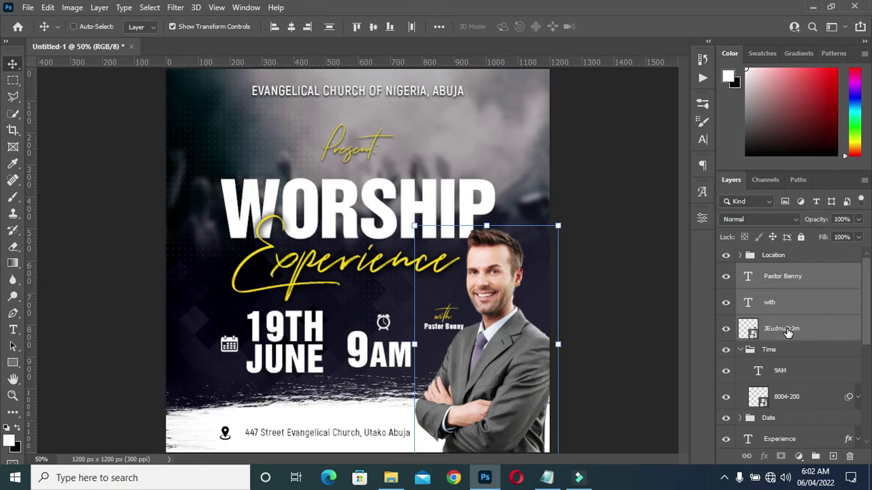
key(ctrl+g)
double_click(777, 272)
text(Pastor Benn)
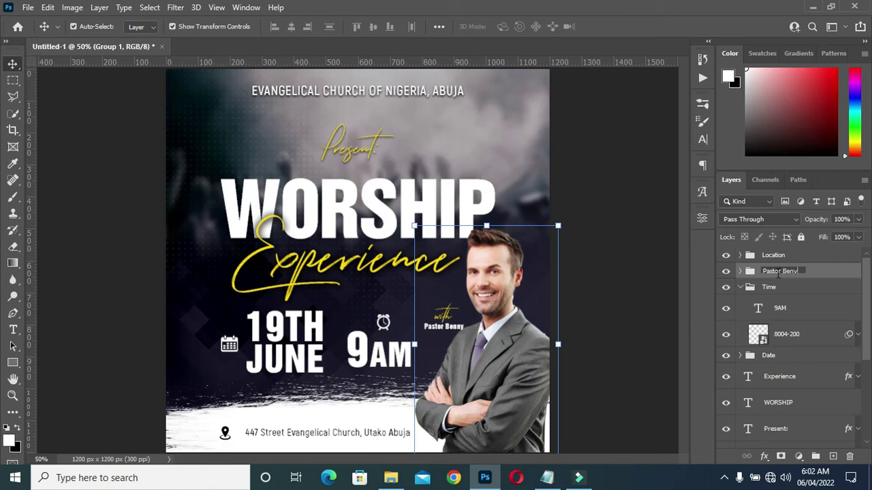
key(Return)
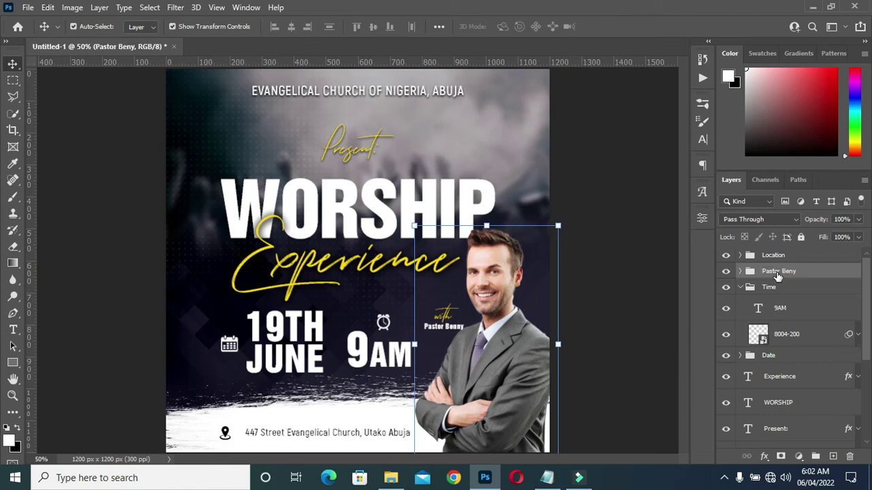
Step: Collapse the Time group and group the Experience and WORSHIP text layers together
click(740, 287)
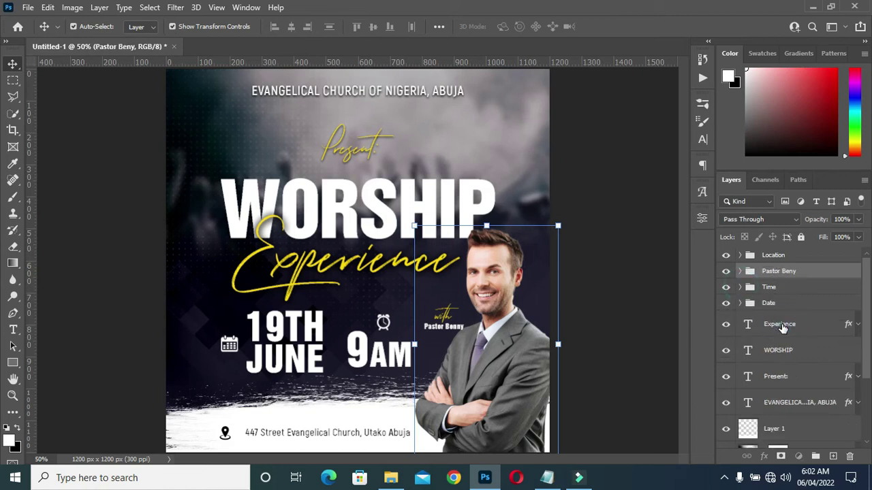
click(782, 325)
shift+click(783, 352)
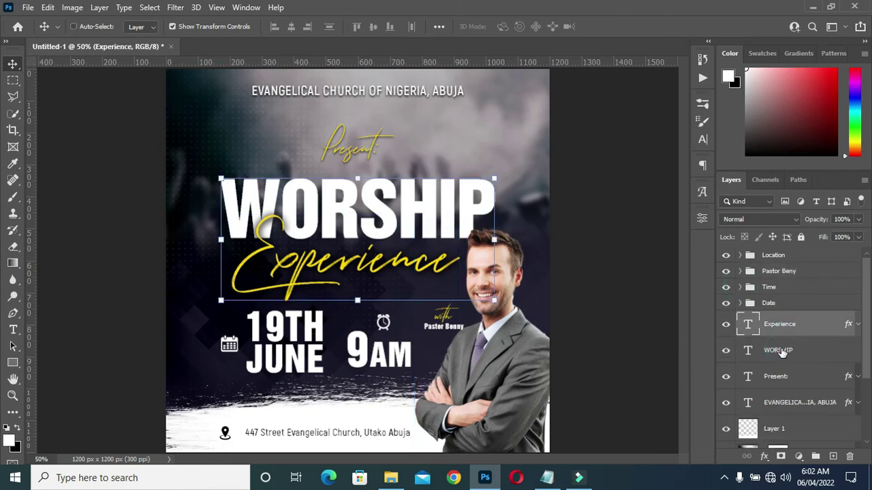
key(ctrl+g)
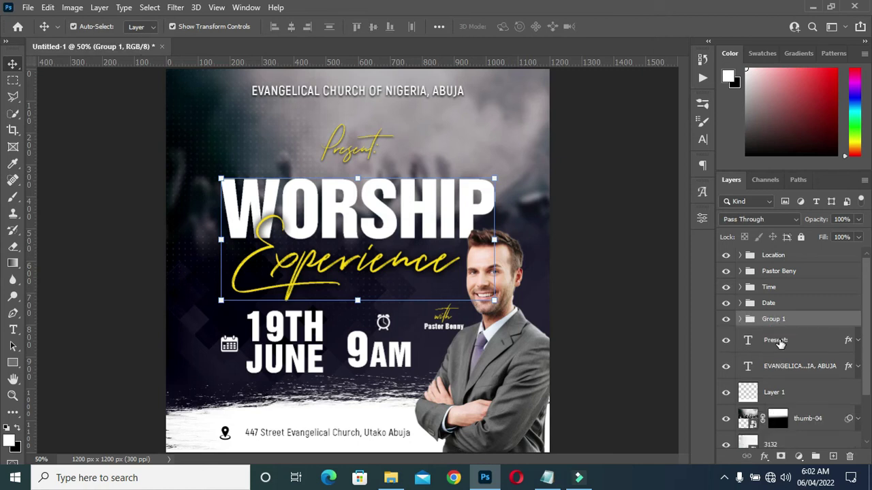
Step: Put the "Present:" text layer and the church name text layer each into its own collapsed group
click(779, 345)
key(ctrl+g)
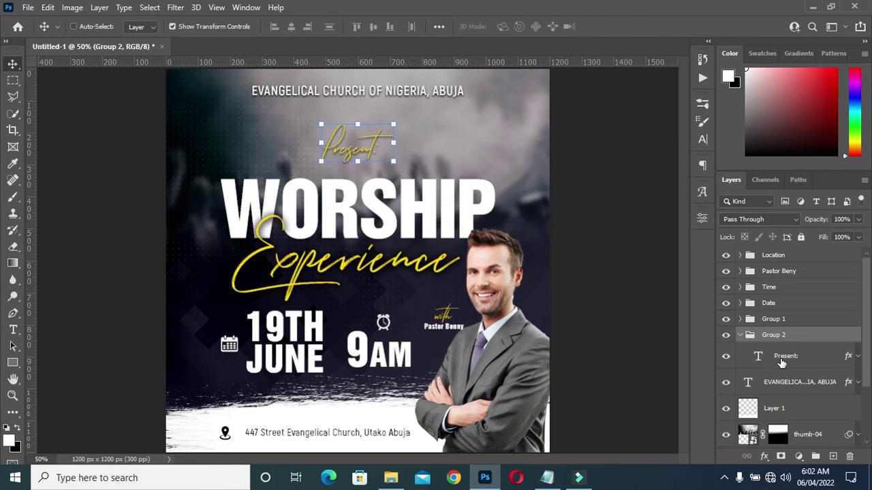
click(786, 355)
click(749, 335)
click(741, 335)
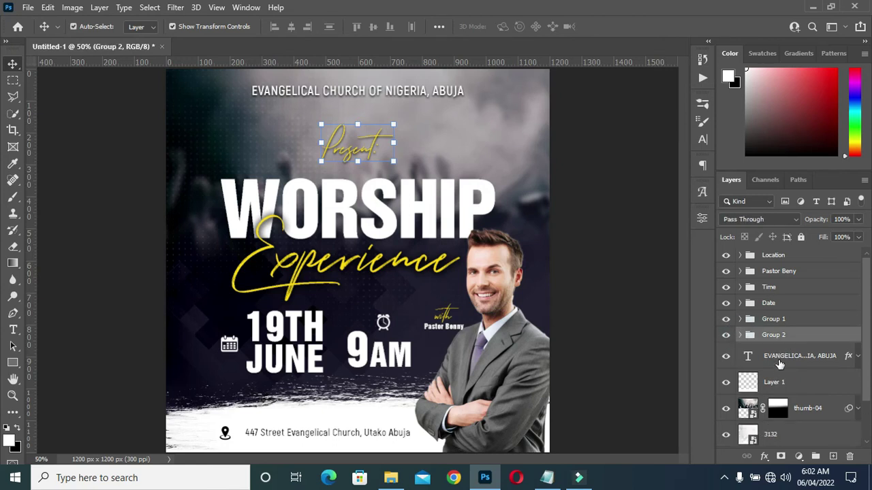
click(780, 363)
key(ctrl+g)
click(740, 351)
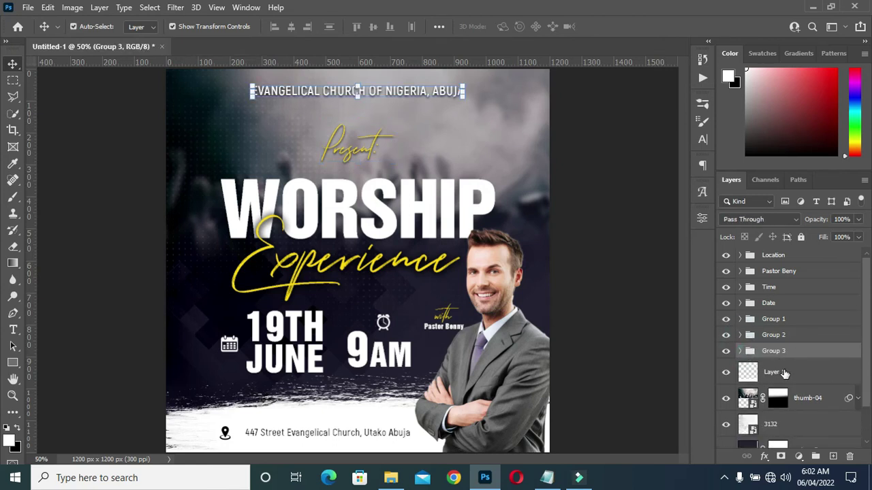
Step: Group the background artwork layers from Layer 1 down to Color Fill 1, leaving out the locked Background layer
click(792, 376)
scroll(794, 382, down, 2)
shift+click(802, 411)
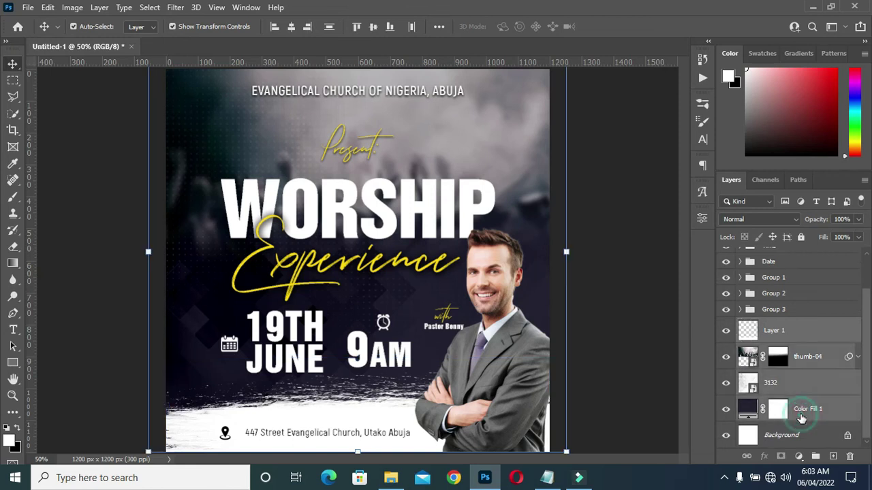
key(ctrl+g)
key(ctrl+plus)
key(ctrl+minus)
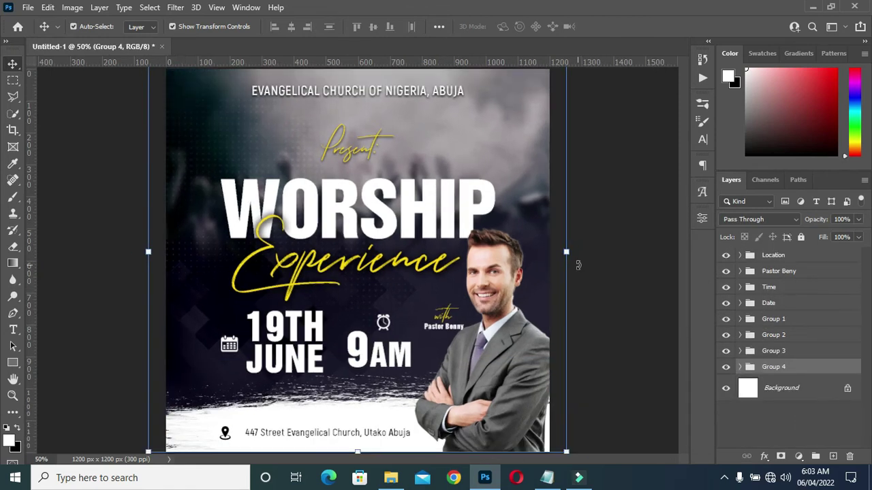
Step: Place the 22lightfreedownloadpng.png400x400 flare image from the Worship Experience 2 folder, centered over the end of the word WORSHIP
click(390, 477)
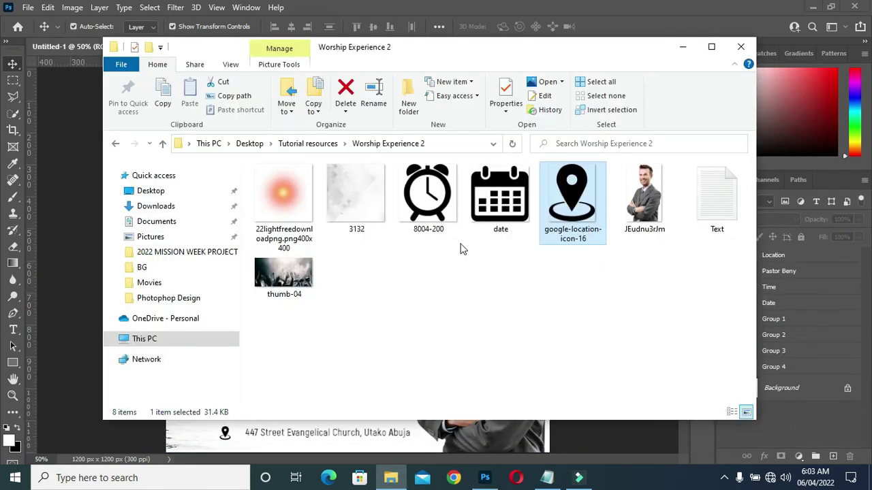
drag(278, 206, 174, 308)
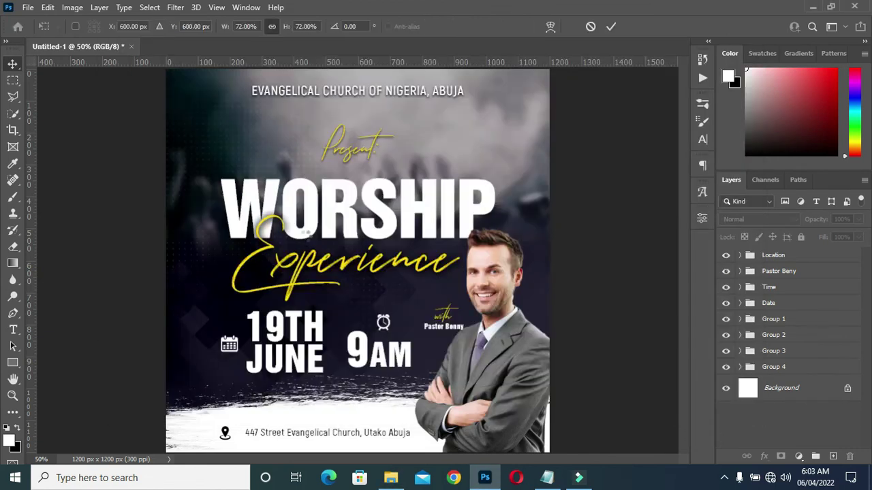
drag(365, 255, 515, 192)
click(611, 26)
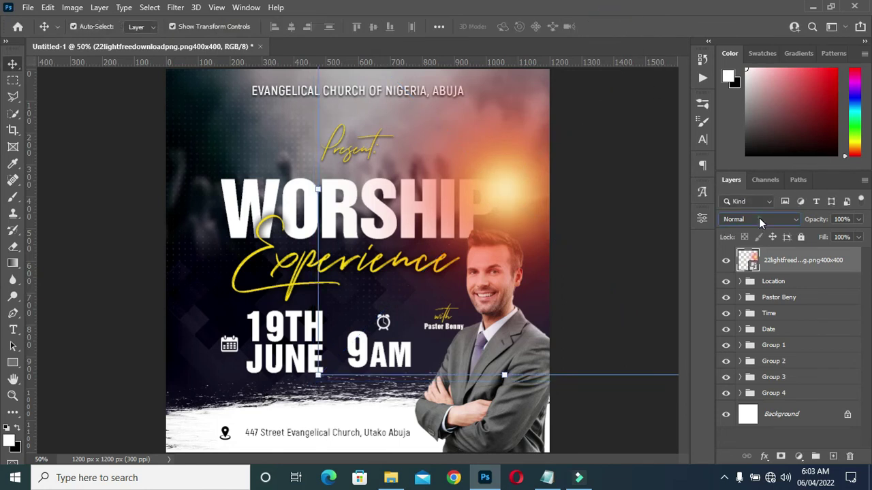
Step: Set the light flare layer's blend mode to Screen and deselect it
click(759, 218)
click(745, 252)
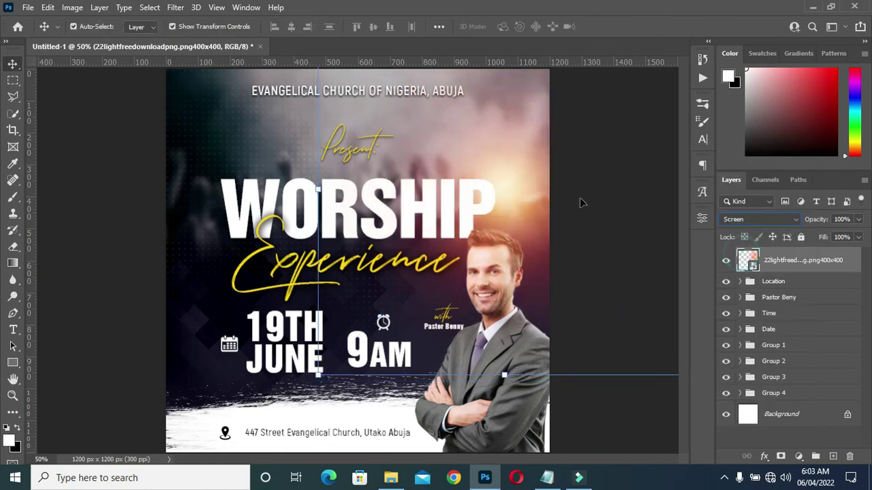
scroll(443, 204, down, 2)
scroll(442, 204, up, 2)
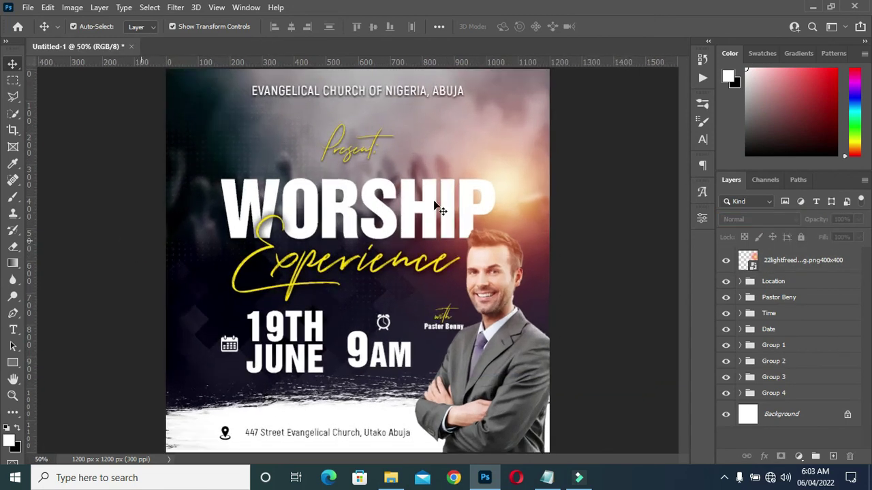
Step: Duplicate the light flare layer and move the copy to the flyer's upper-left corner
scroll(489, 198, down, 1)
mouse_move(489, 198)
mouse_down()
mouse_move(502, 168)
mouse_move(490, 198)
mouse_up()
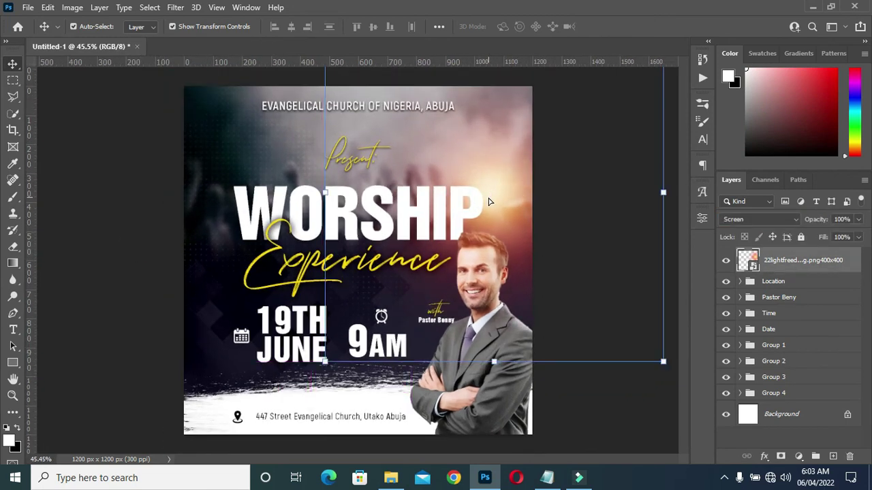
drag(788, 263, 833, 456)
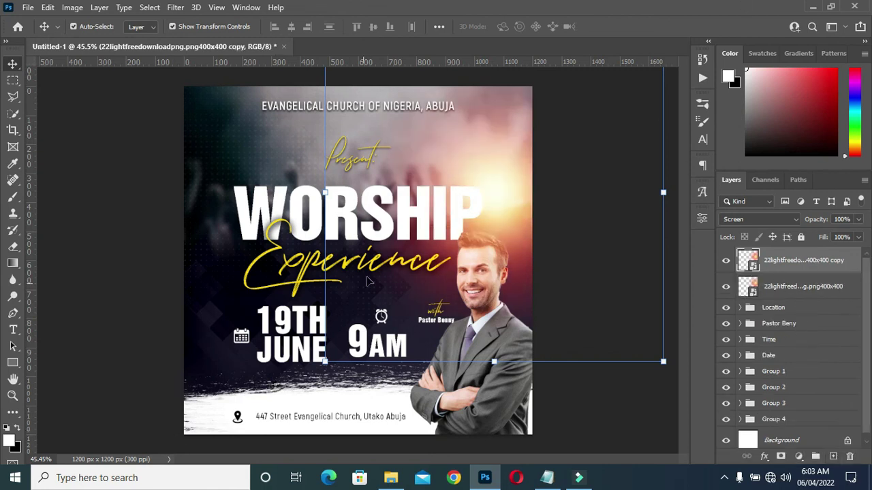
drag(504, 185, 231, 124)
click(119, 319)
Step: Deselect the flare copy and examine how both light flares look on the whole flyer
scroll(485, 167, down, 2)
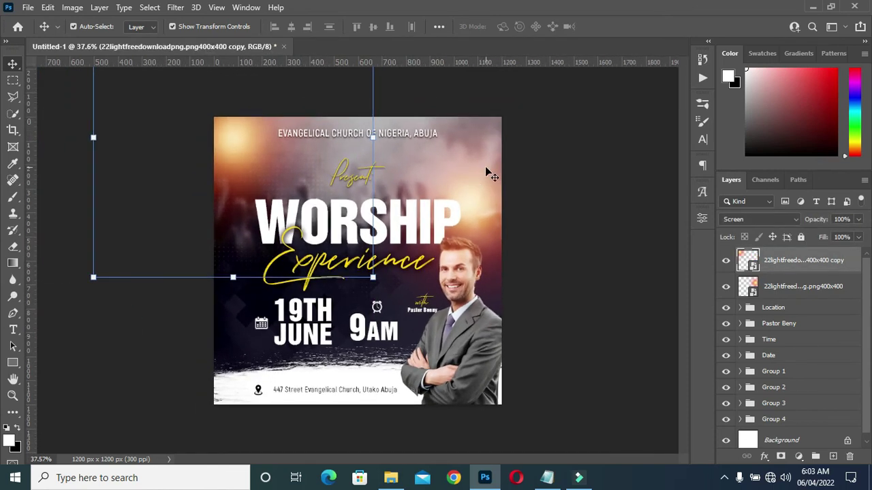
click(552, 180)
scroll(477, 187, up, 1)
scroll(395, 198, up, 1)
scroll(400, 195, down, 1)
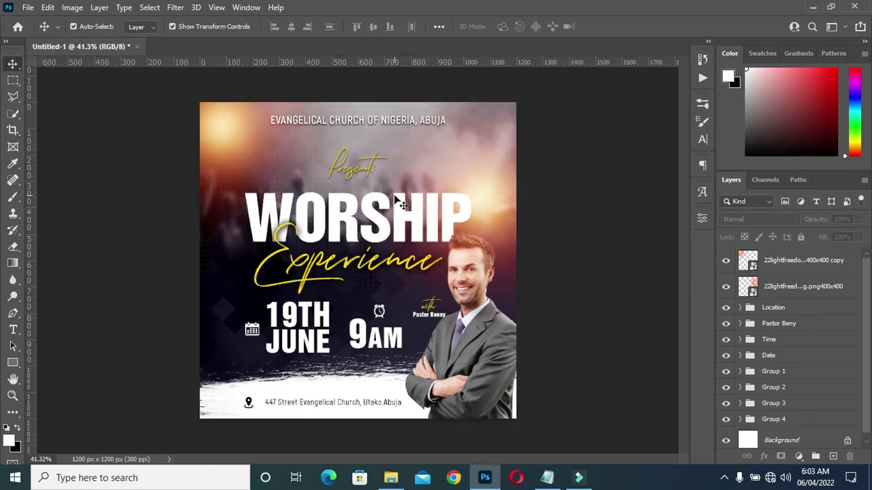
scroll(388, 199, up, 2)
scroll(393, 202, down, 1)
scroll(399, 195, up, 1)
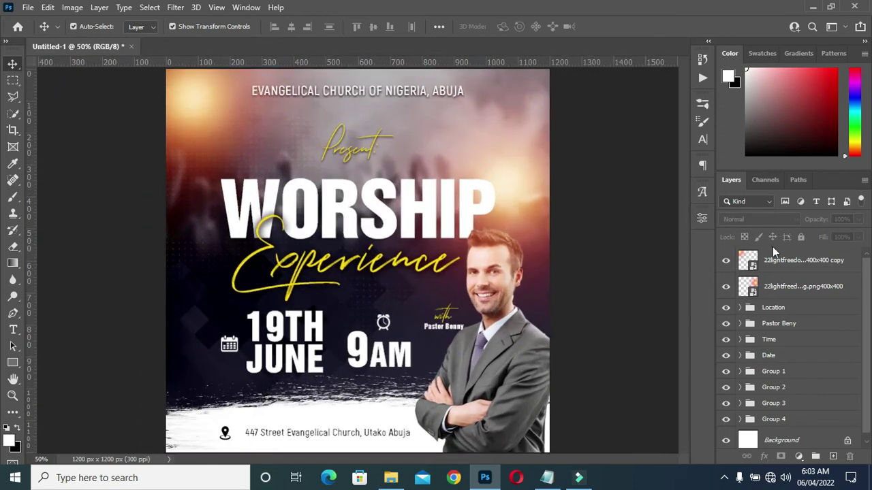
Step: Group the two light flare layers and name the group "Light flare"
click(790, 269)
shift+click(791, 286)
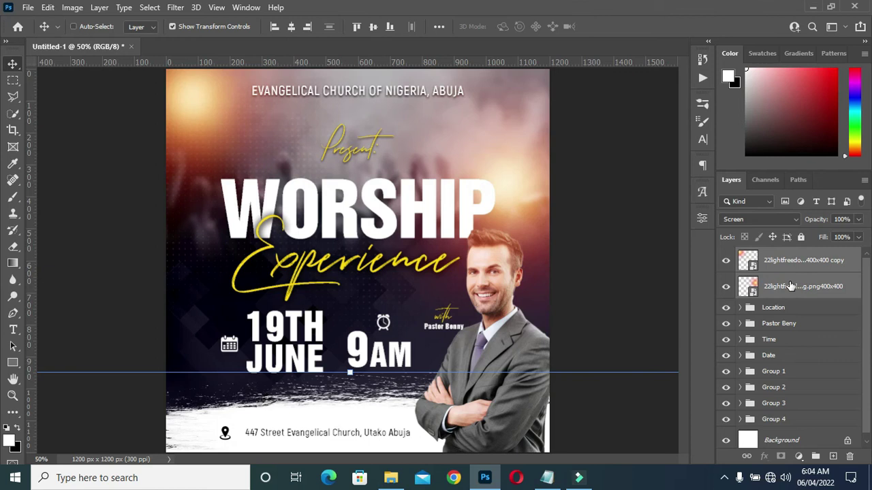
key(ctrl+g)
double_click(773, 256)
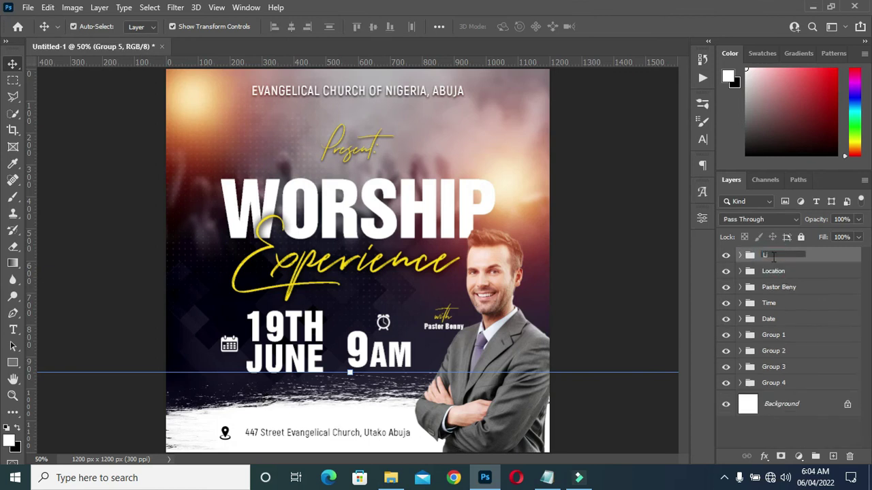
text(Light flare)
key(Return)
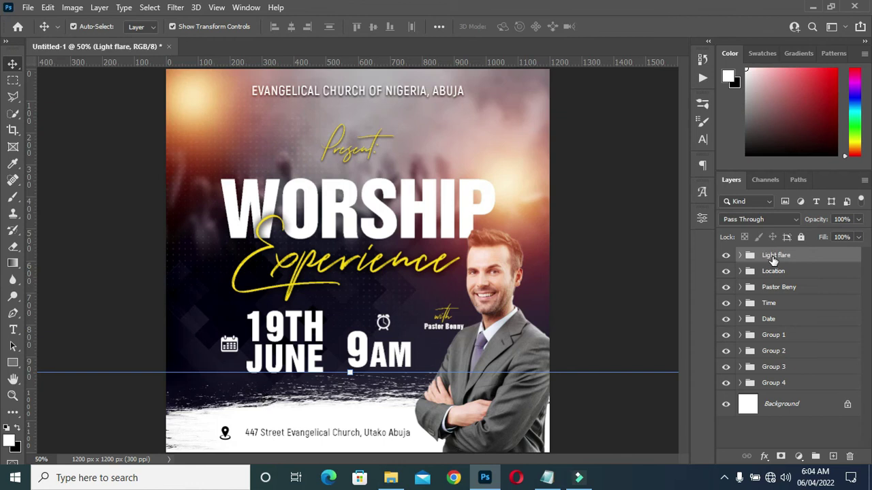
Step: Rename Group 1 as "Worship Expericene" and Group 2 as "Present:"
click(783, 338)
double_click(777, 337)
text(Worship)
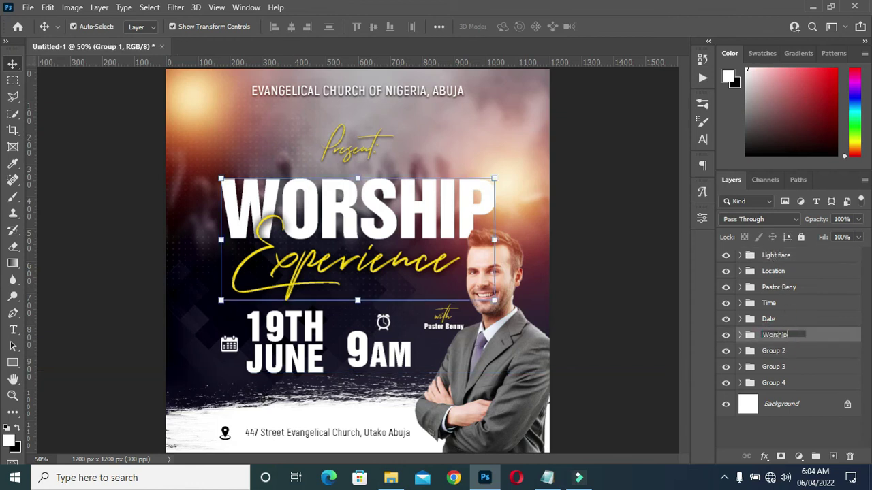
text( Experience)
key(Return)
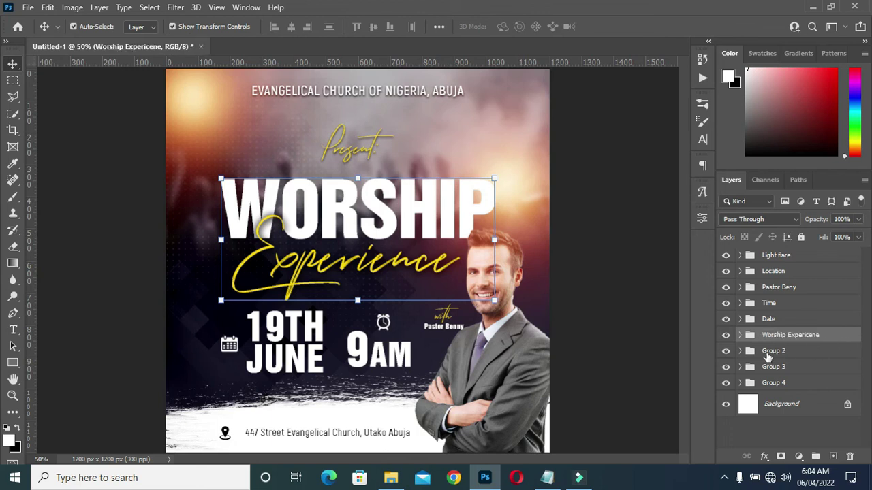
click(769, 355)
double_click(774, 351)
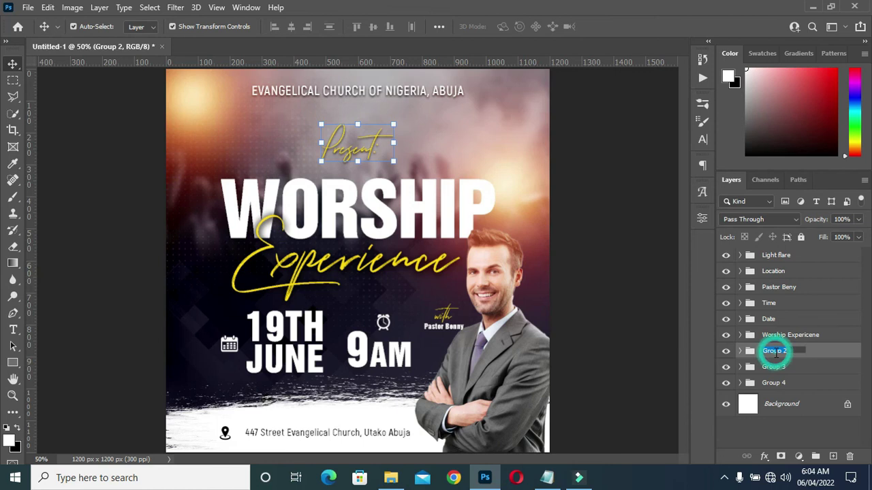
text(Present:)
key(Return)
Step: Rename Group 3 as "Church" and Group 4 as "BG"
click(772, 368)
double_click(773, 367)
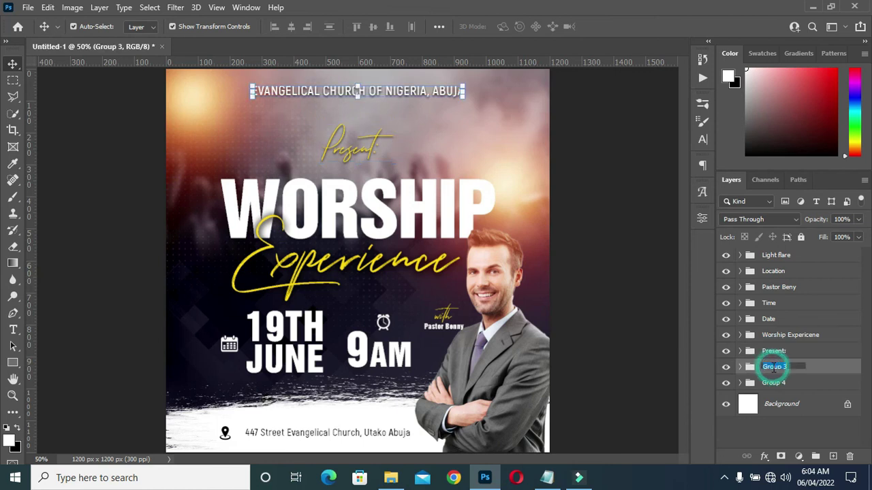
text(Church)
key(Return)
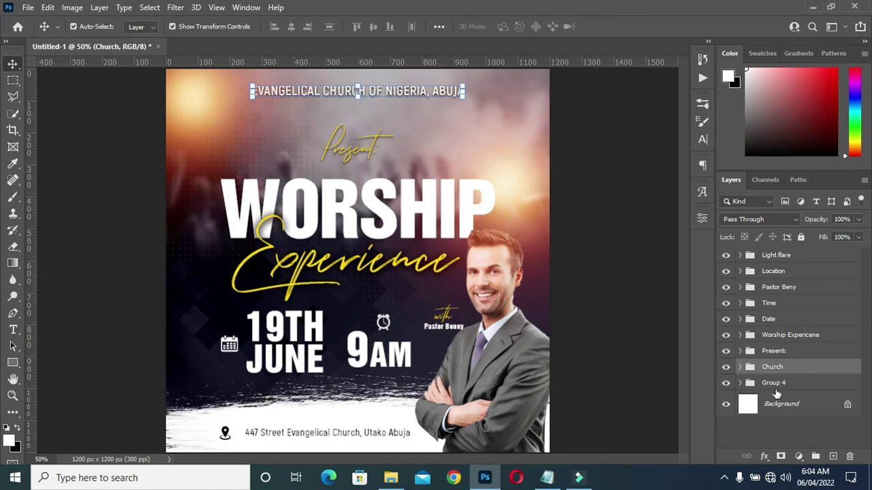
double_click(773, 382)
text(BG)
key(Return)
Step: Stamp all visible layers into one new merged layer above the Light flare group
scroll(368, 155, down, 2)
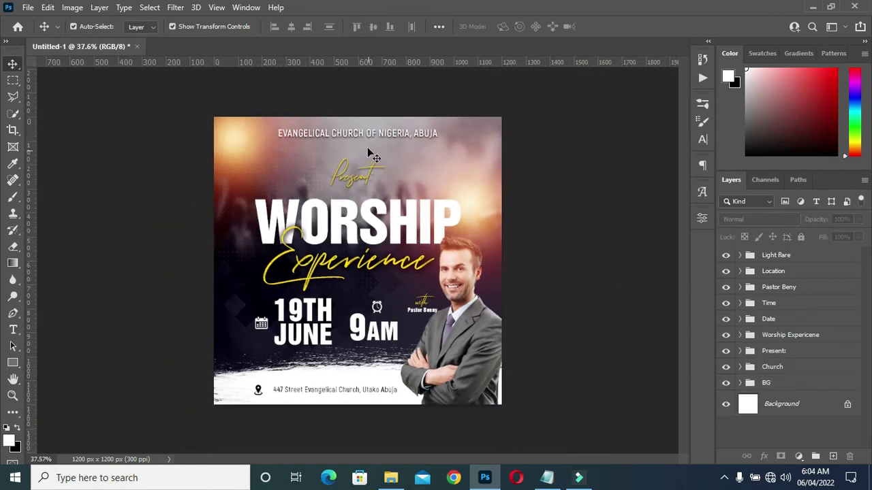
scroll(367, 149, up, 1)
scroll(369, 141, down, 1)
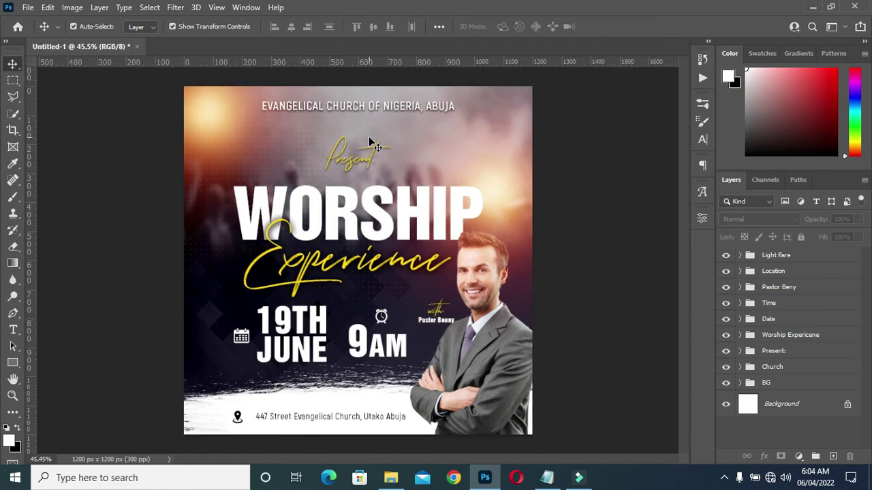
scroll(368, 140, up, 1)
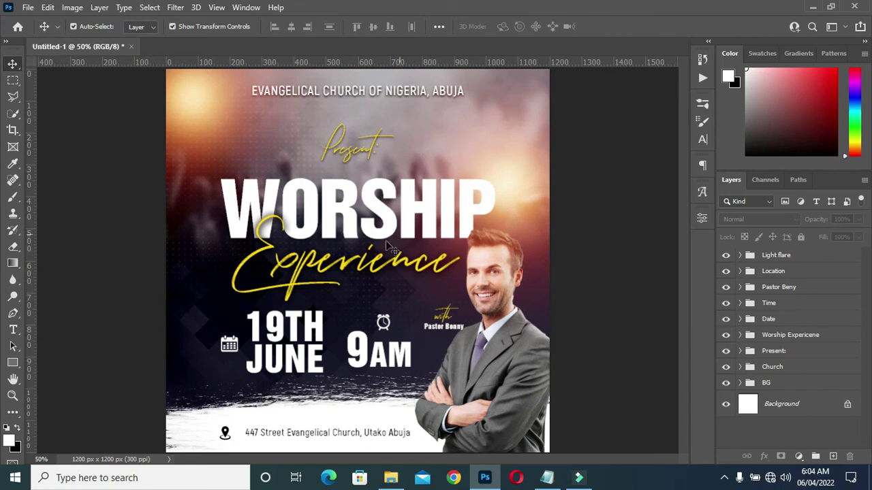
key(ctrl+shift+alt+e)
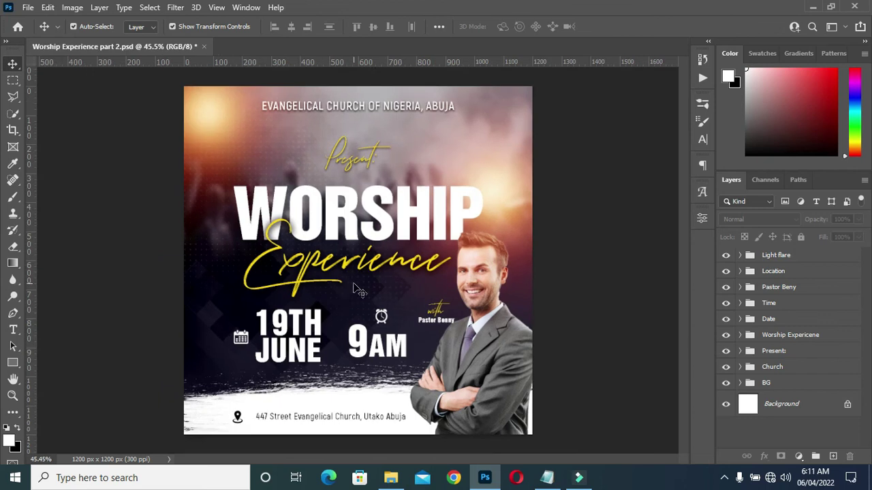
key(ctrl+plus)
key(ctrl+0)
key(ctrl+plus)
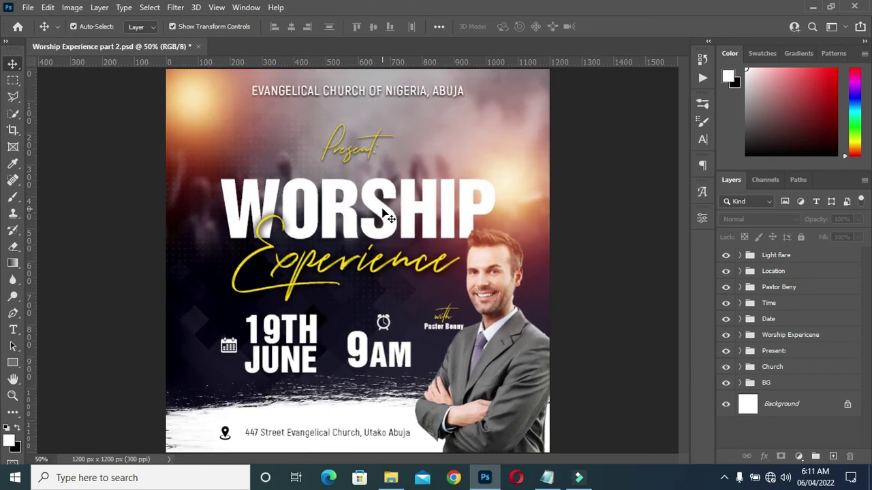
key(ctrl+shift+alt+e)
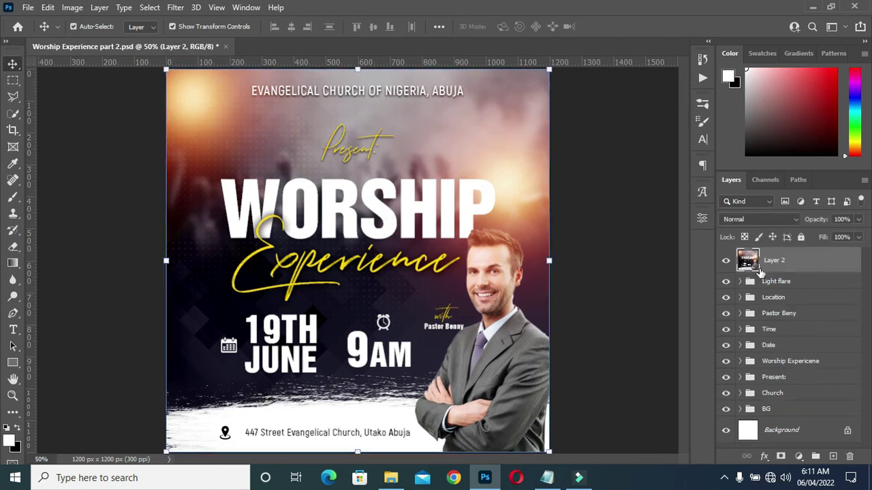
Step: Start the Camera Raw Filter on the merged layer and set Temperature to -22 and Tint to +15
click(175, 8)
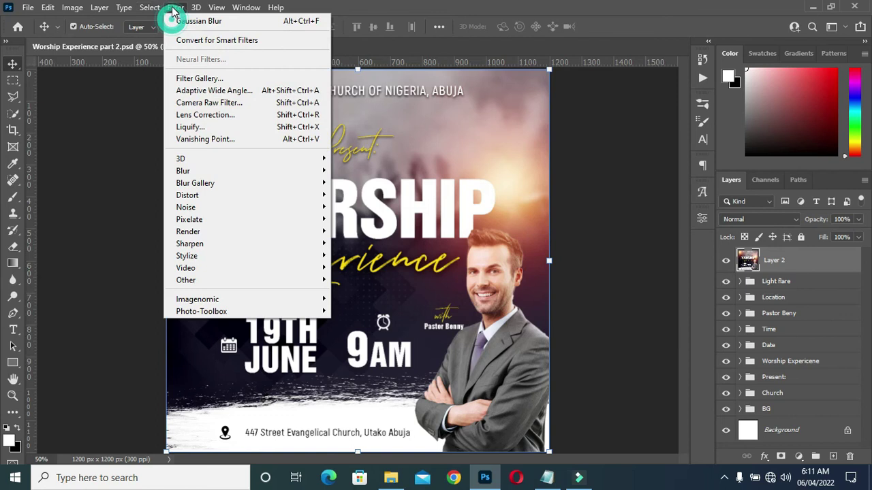
click(208, 102)
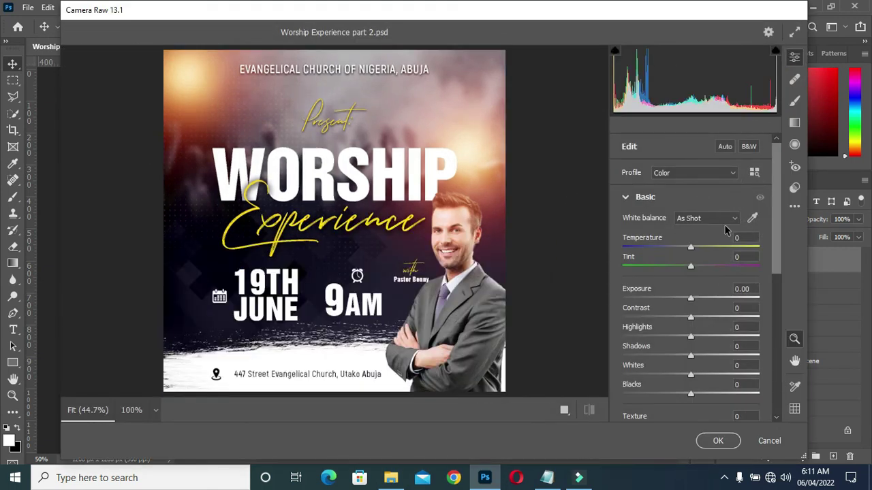
drag(691, 250, 677, 254)
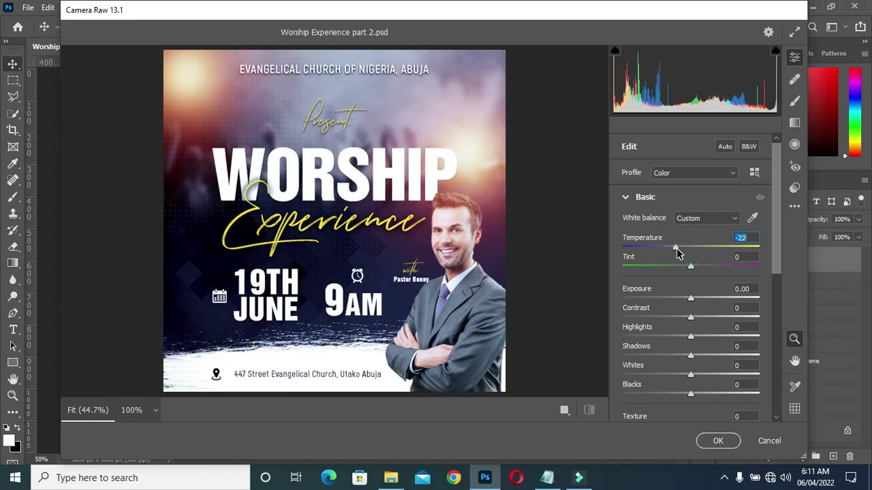
mouse_move(692, 267)
mouse_down()
mouse_move(677, 270)
mouse_move(703, 271)
mouse_up()
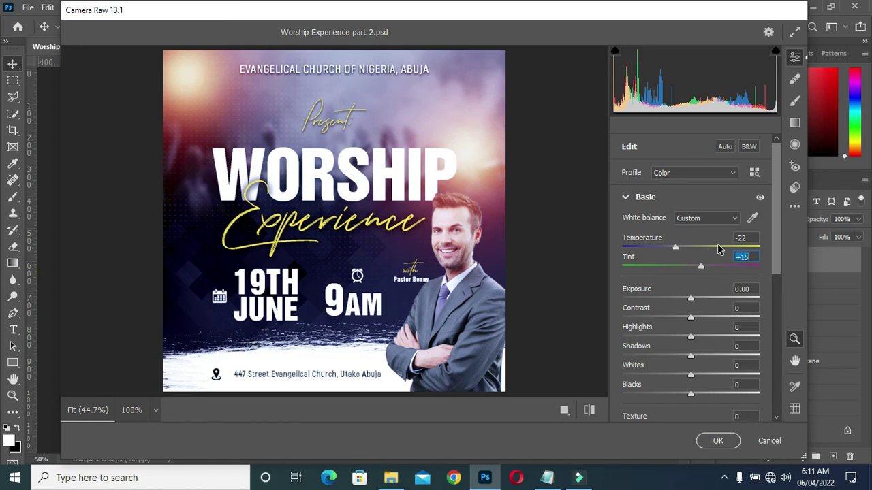
Step: Set the Camera Raw tone values to Exposure -0.10, Contrast +14 and Shadows -8
scroll(695, 267, down, 1)
drag(691, 273, 685, 272)
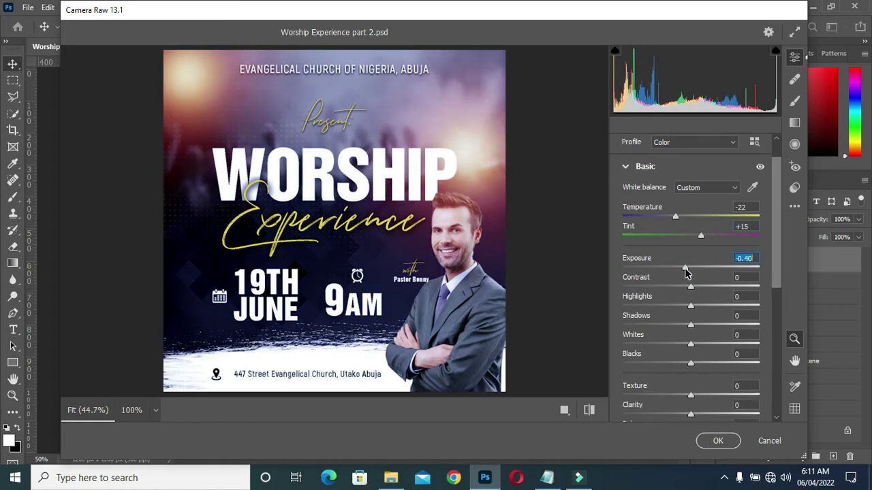
drag(684, 272, 690, 274)
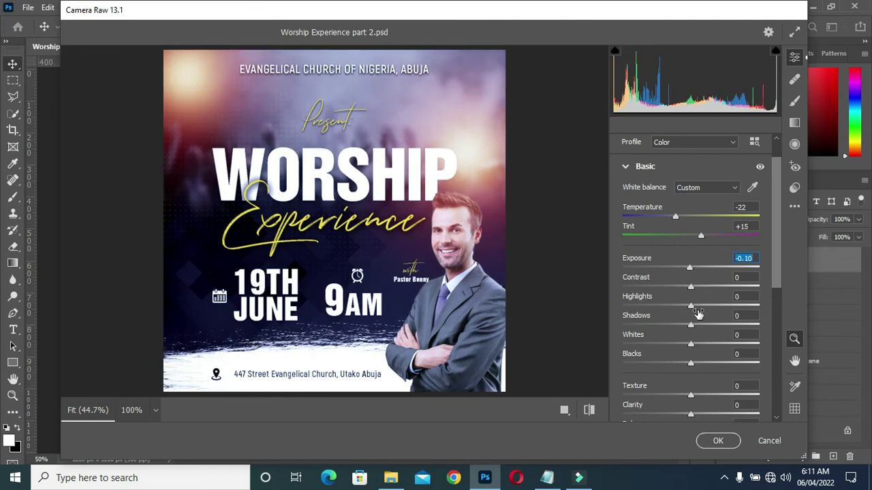
drag(691, 287, 701, 293)
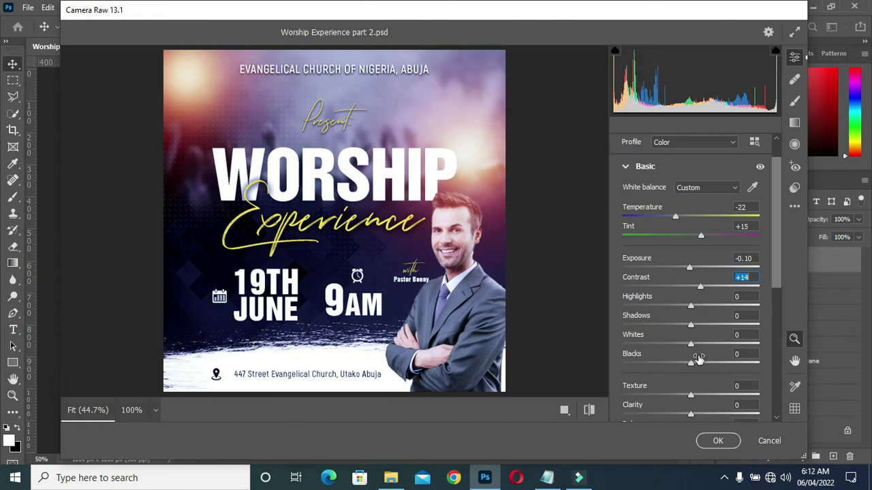
drag(690, 330, 683, 331)
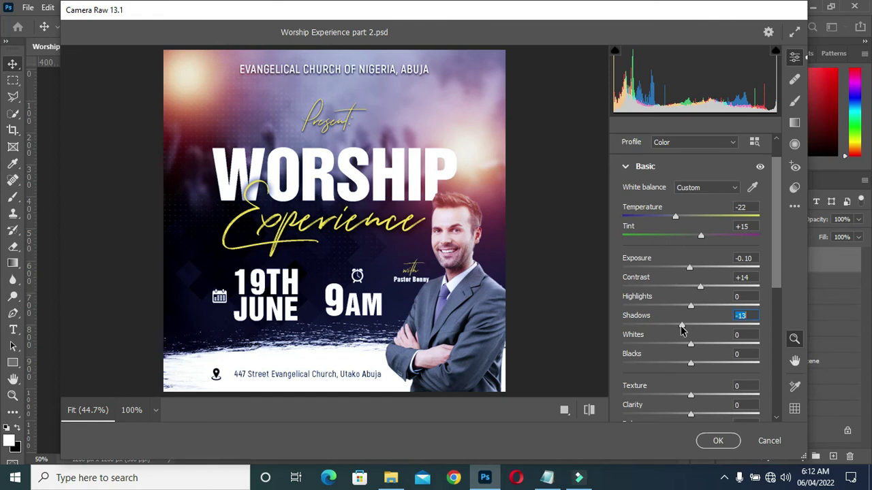
drag(684, 331, 687, 330)
Step: Set Clarity to +12, Dehaze to +10 and Vibrance to +8, and apply the Camera Raw grade
scroll(688, 327, down, 3)
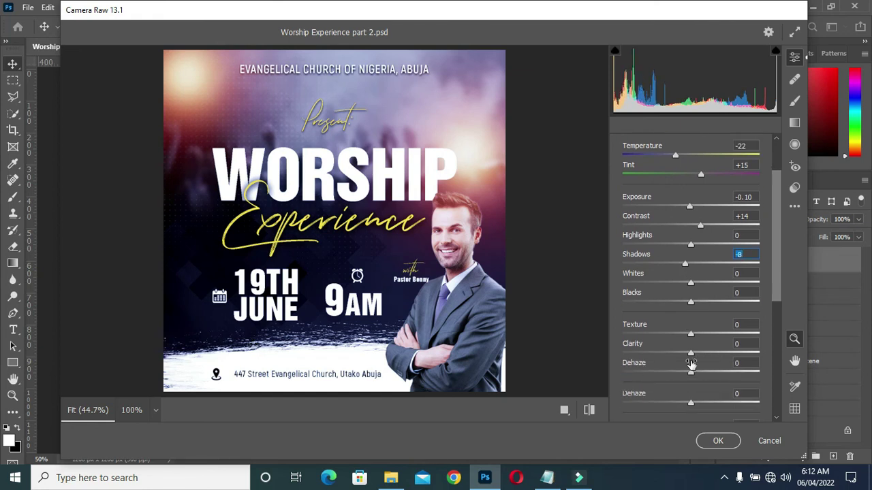
drag(691, 327, 702, 327)
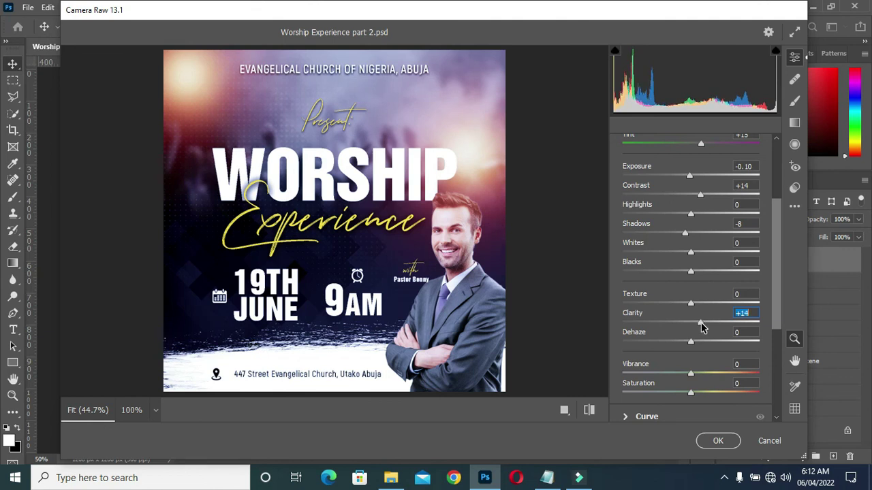
scroll(701, 330, down, 3)
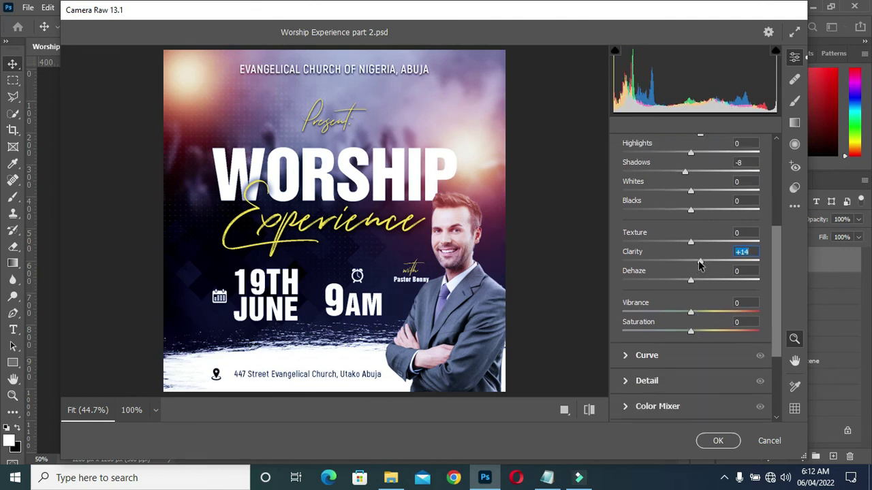
drag(700, 264, 698, 264)
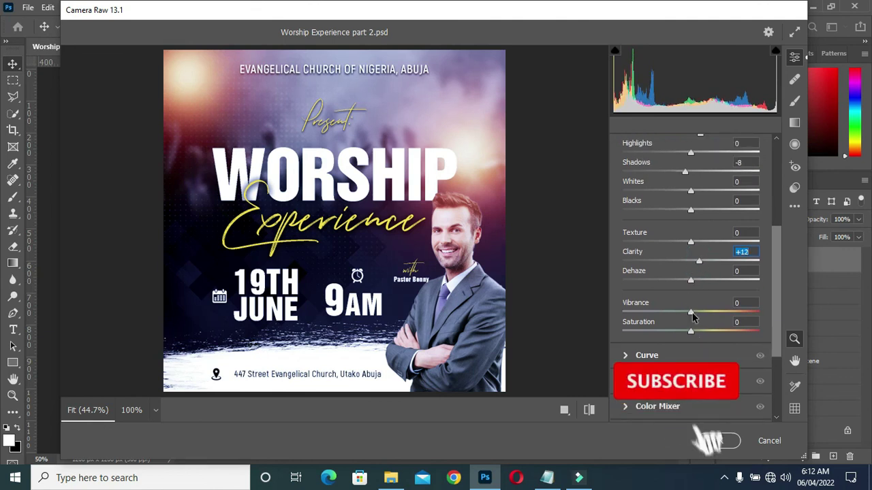
drag(693, 285, 702, 285)
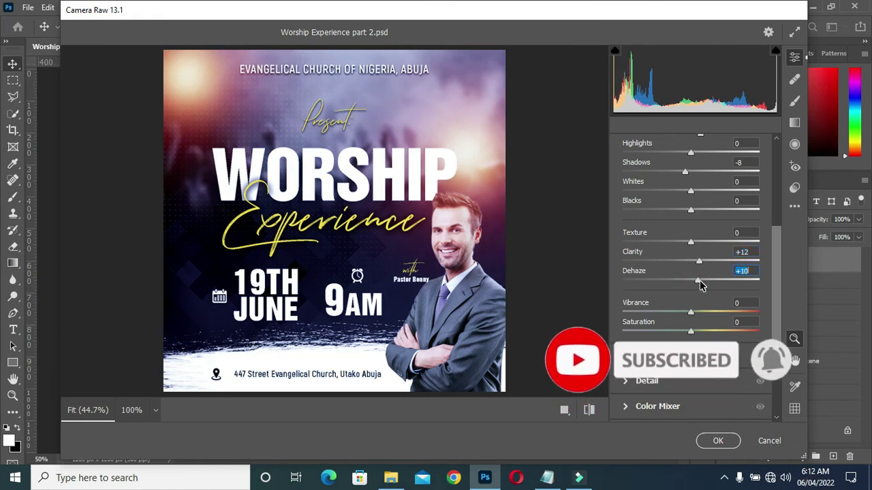
drag(691, 315, 696, 317)
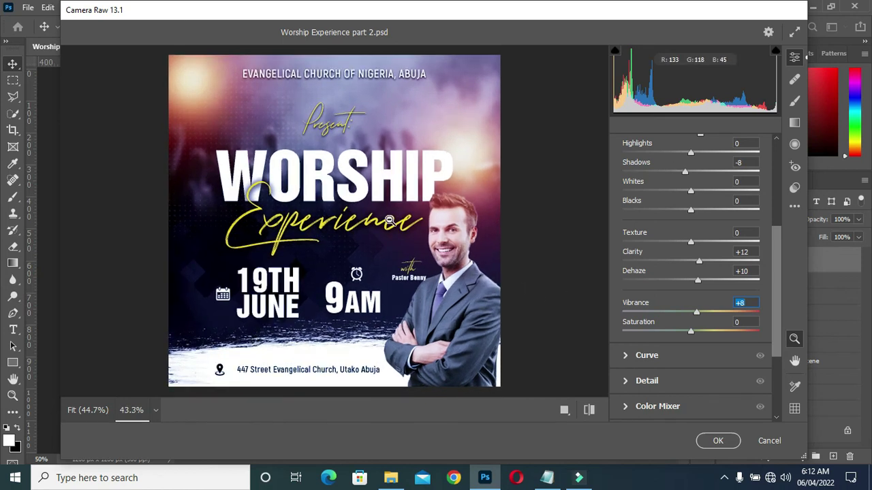
click(719, 441)
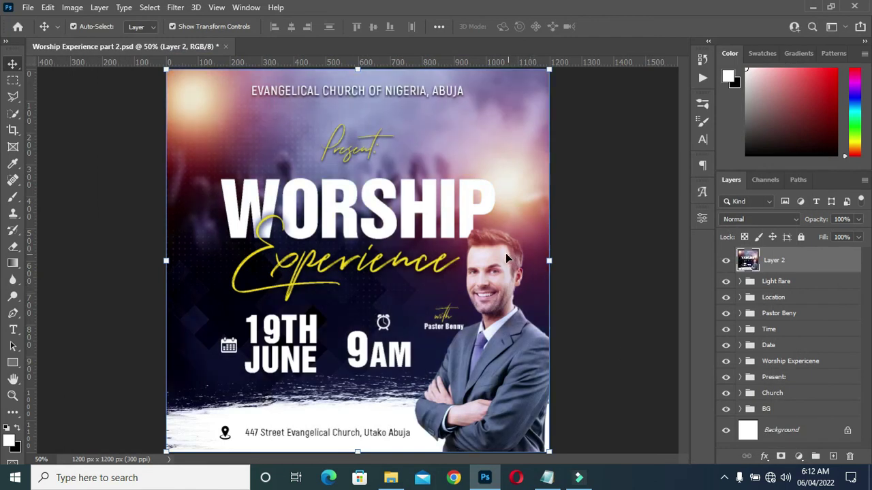
scroll(506, 258, down, 1)
scroll(332, 213, up, 1)
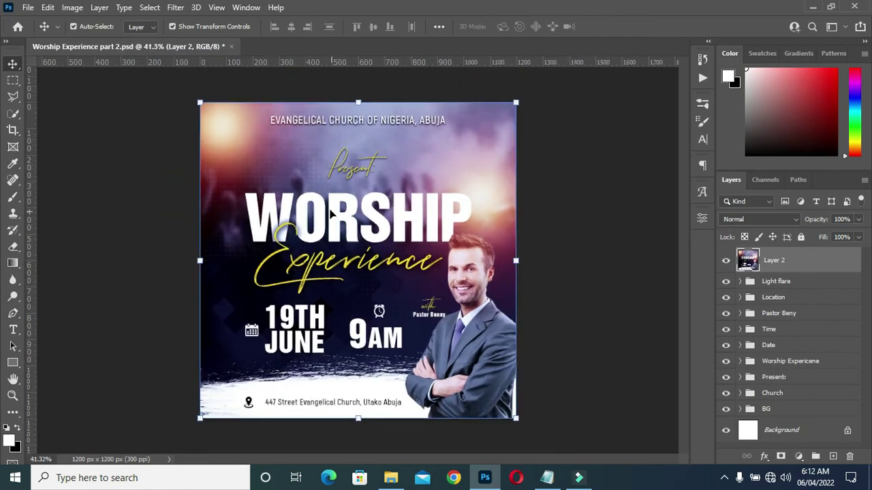
scroll(332, 213, up, 2)
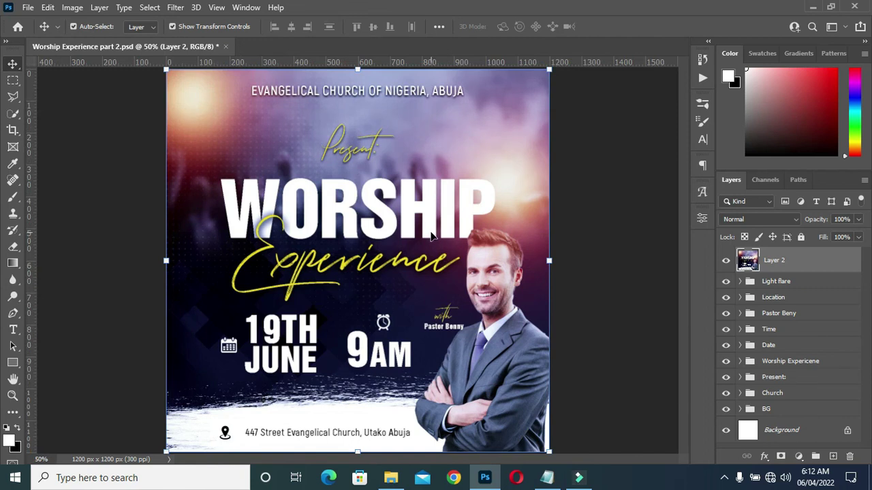